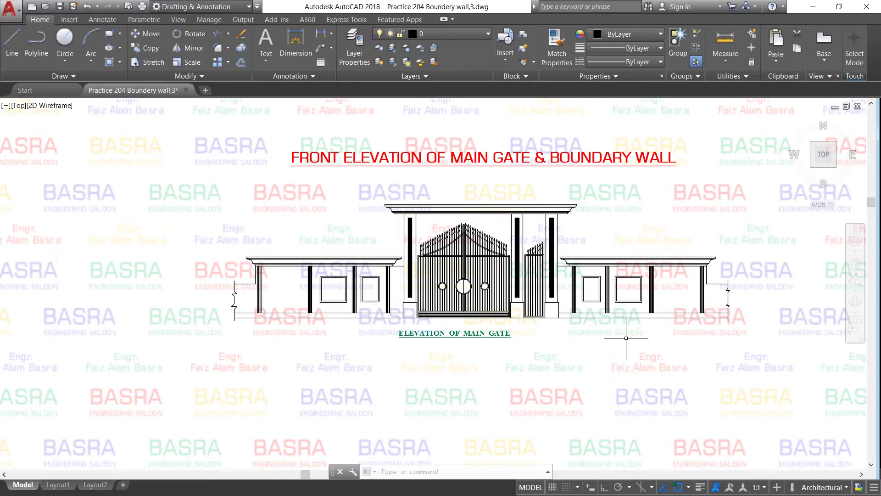
Delete the ELEVATION OF MAIN GATE text label below the gate
scroll(573, 323, "up", 2)
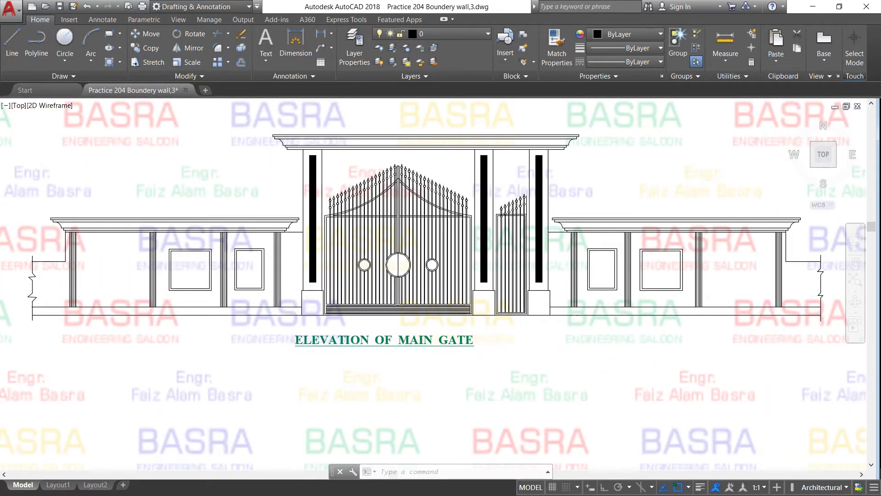
left_click(466, 343)
key("Delete")
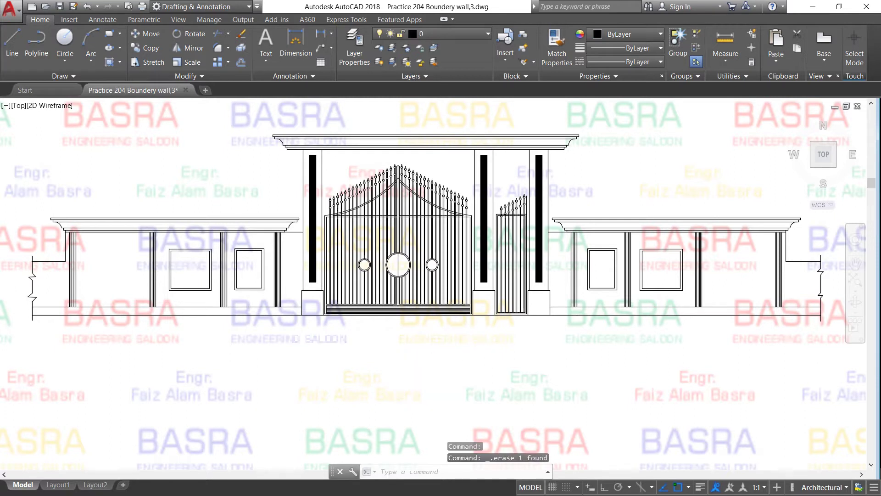
scroll(454, 354, "down", 1)
scroll(447, 331, "up", 1)
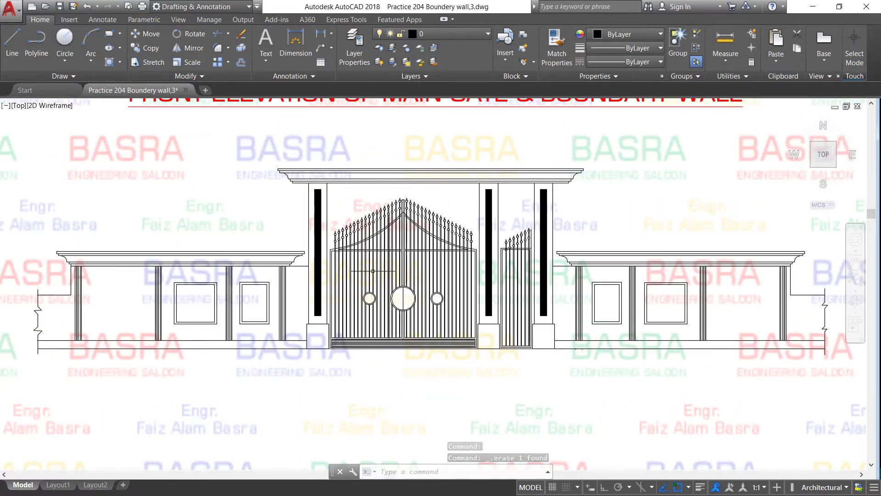
scroll(427, 299, "up", 1)
scroll(427, 298, "down", 1)
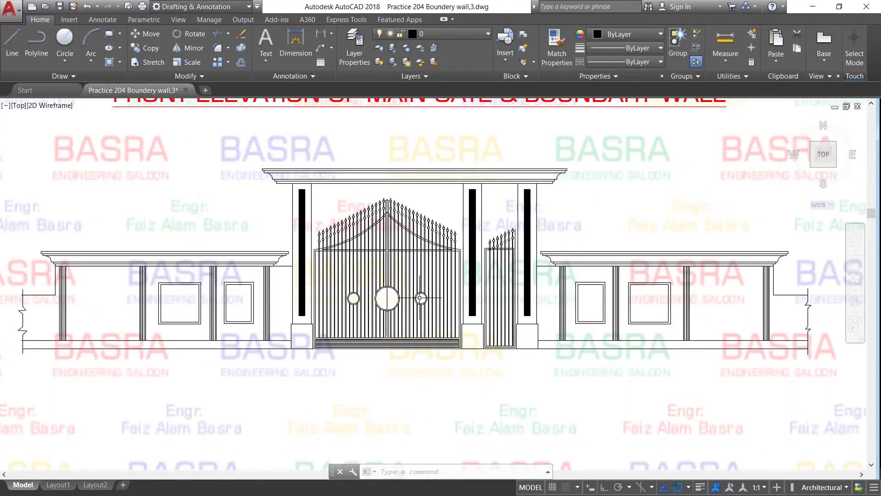
scroll(422, 296, "up", 2)
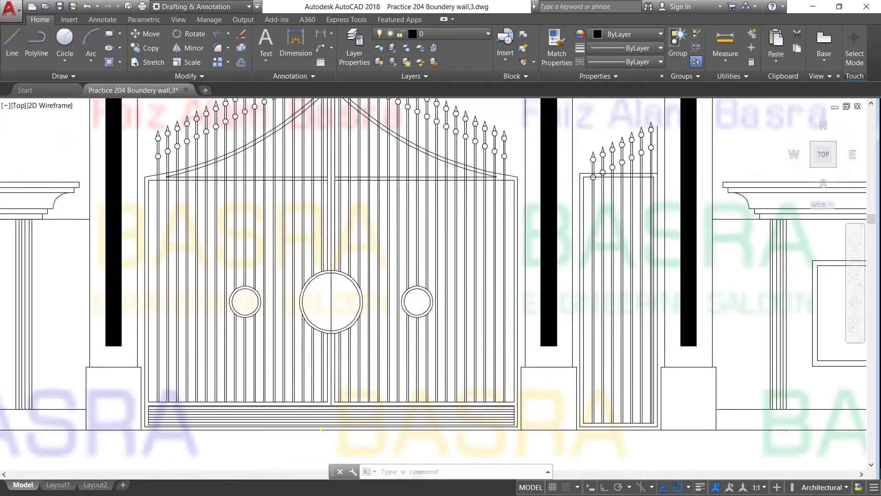
scroll(310, 368, "down", 2)
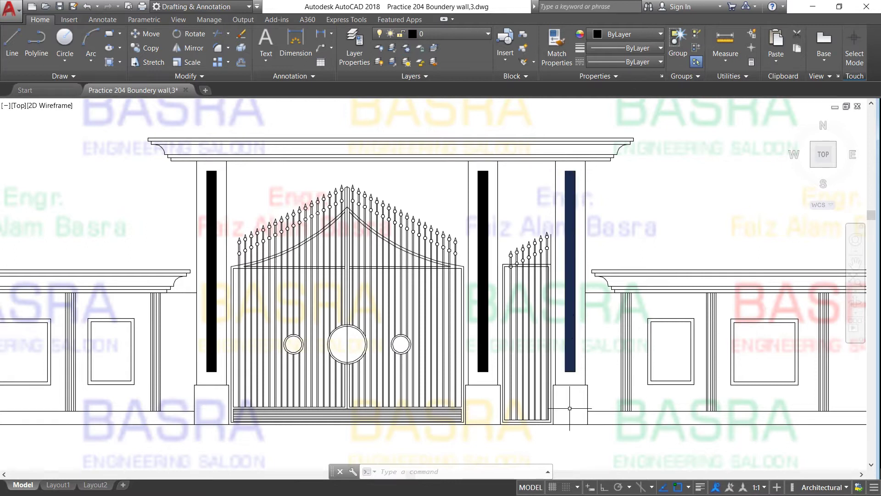
scroll(569, 408, "up", 2)
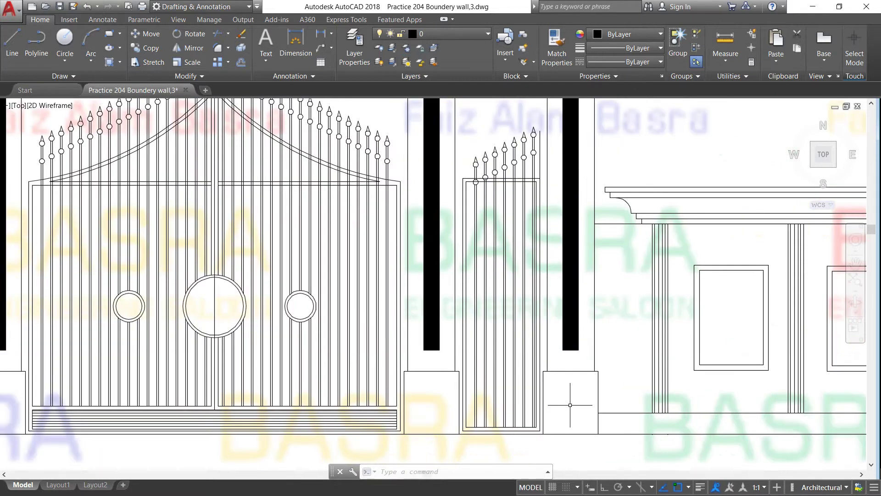
Dimension the side-gate pillar base as 2'-3" wide
left_click(327, 48)
left_click(547, 371)
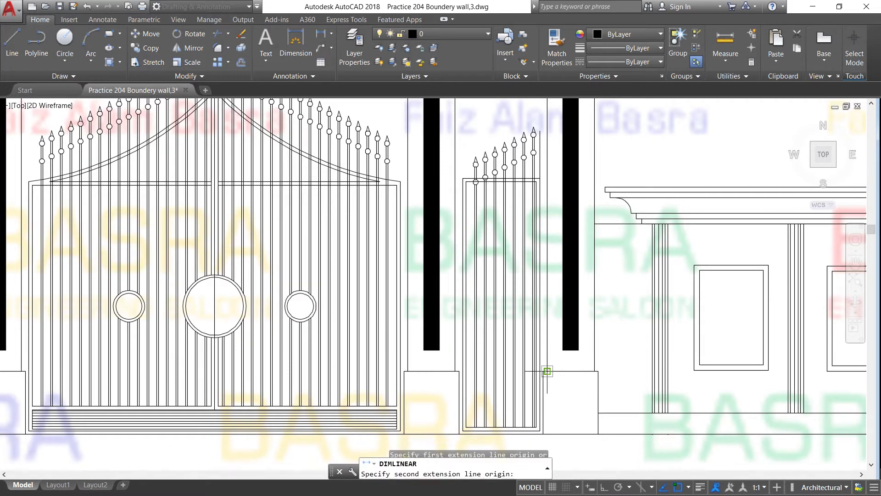
left_click(596, 371)
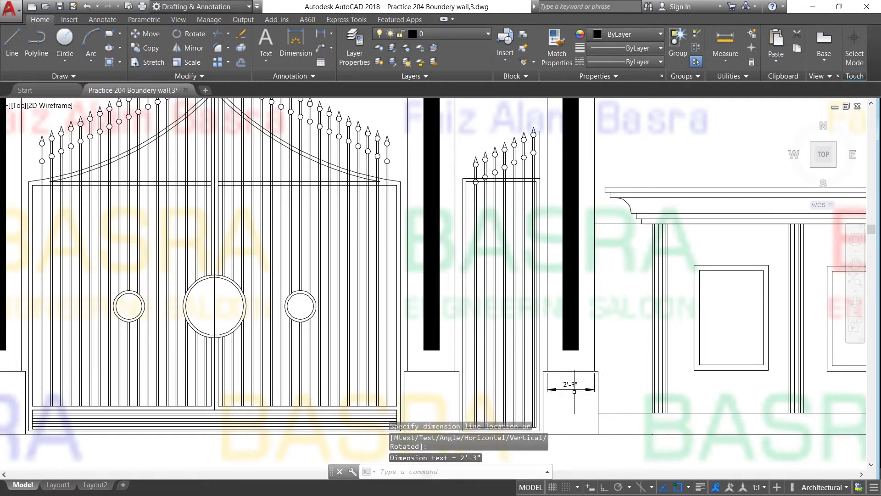
scroll(574, 391, "up", 2)
scroll(576, 372, "down", 2)
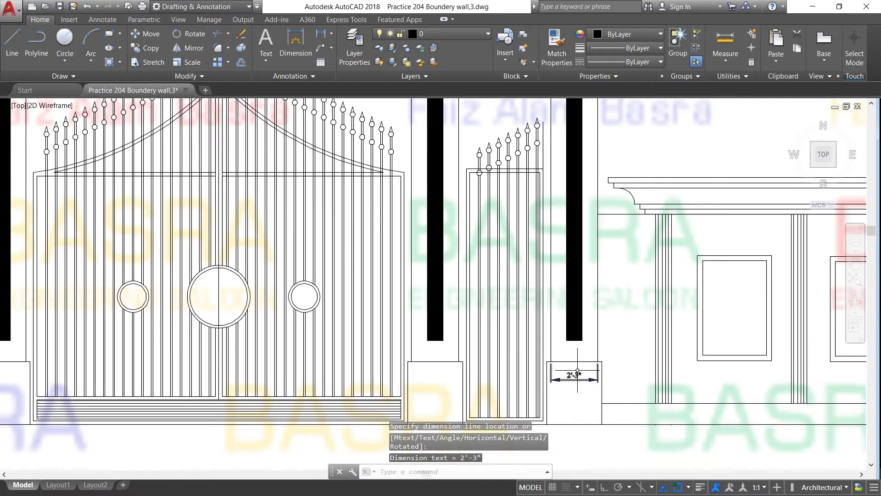
scroll(577, 342, "up", 2)
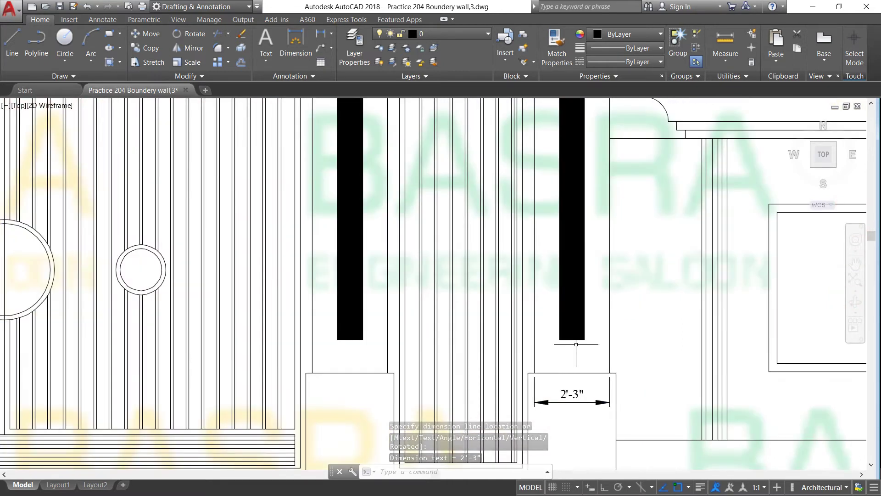
scroll(577, 345, "up", 2)
Add a 9" dimension across the pillar's dark strip, placed below it
left_click(307, 37)
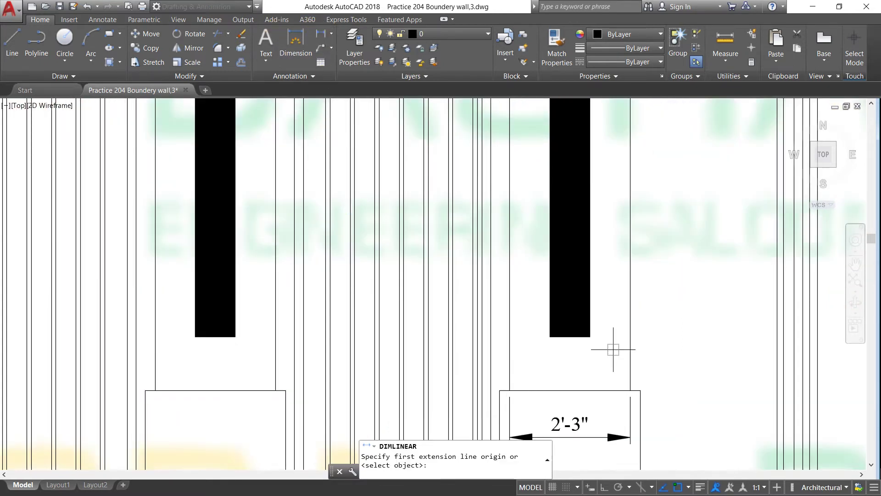
left_click(550, 337)
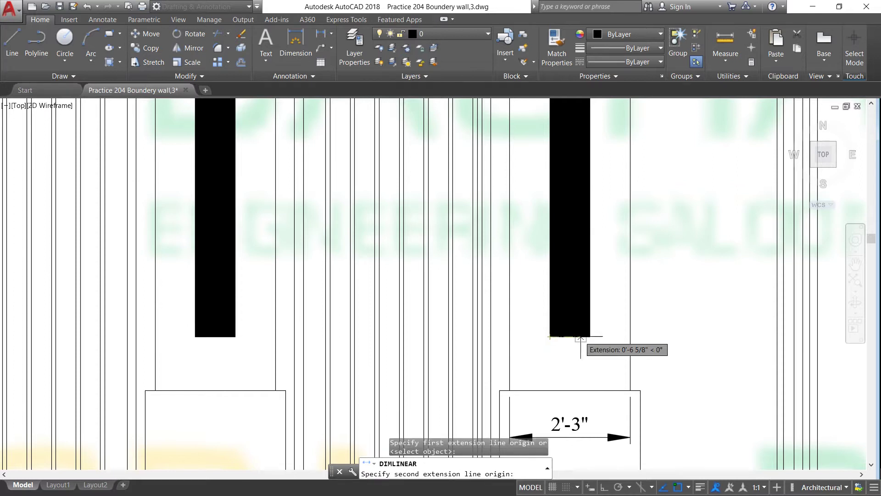
left_click(591, 336)
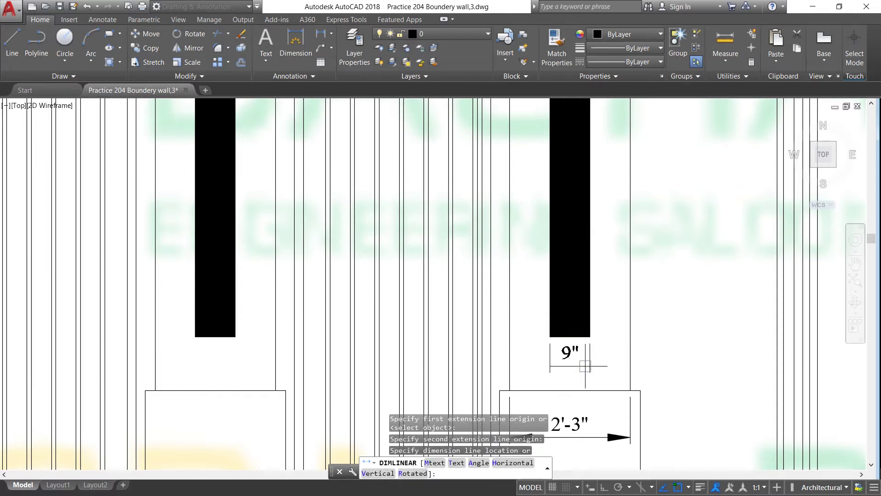
left_click(584, 358)
scroll(583, 359, "down", 4)
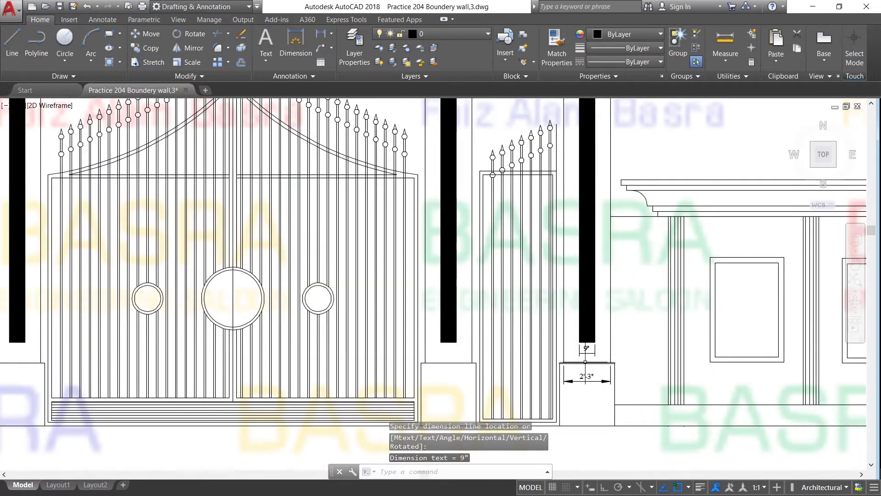
scroll(599, 349, "up", 2)
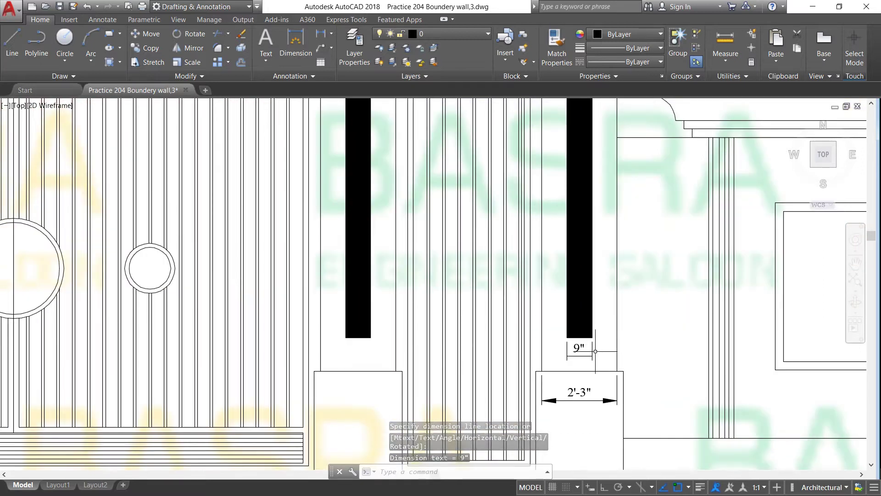
scroll(572, 363, "down", 2)
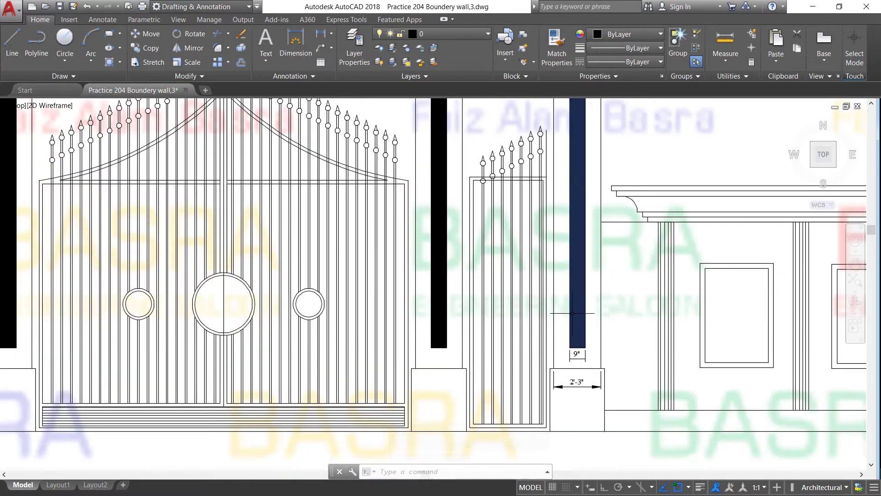
scroll(446, 322, "down", 1)
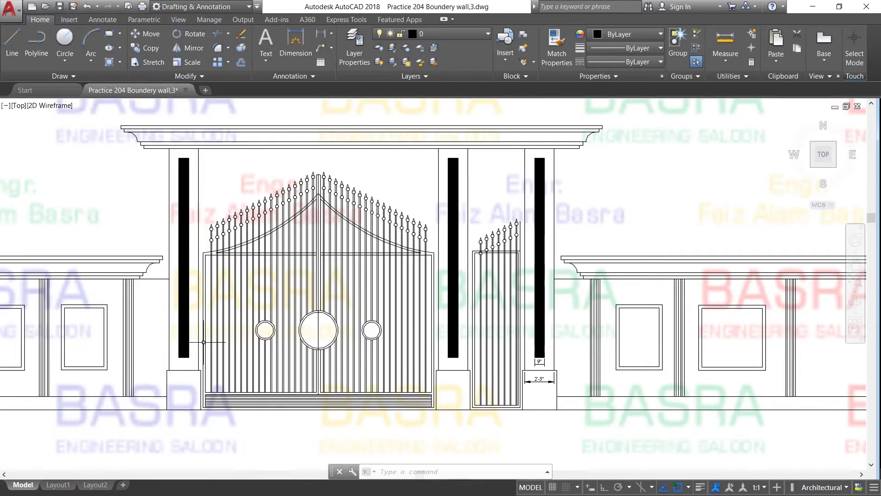
Start a linear dimension for the main gate's left pillar, zooming in around it
scroll(183, 347, "up", 1)
scroll(183, 348, "down", 2)
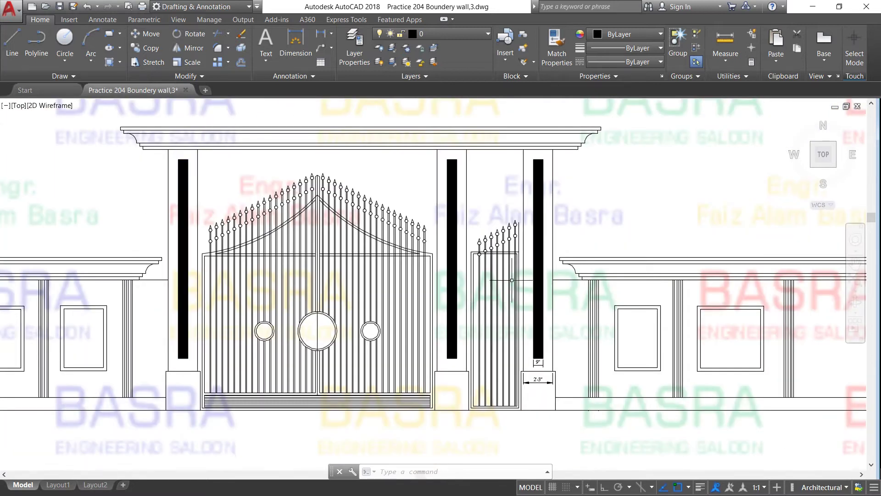
left_click(316, 51)
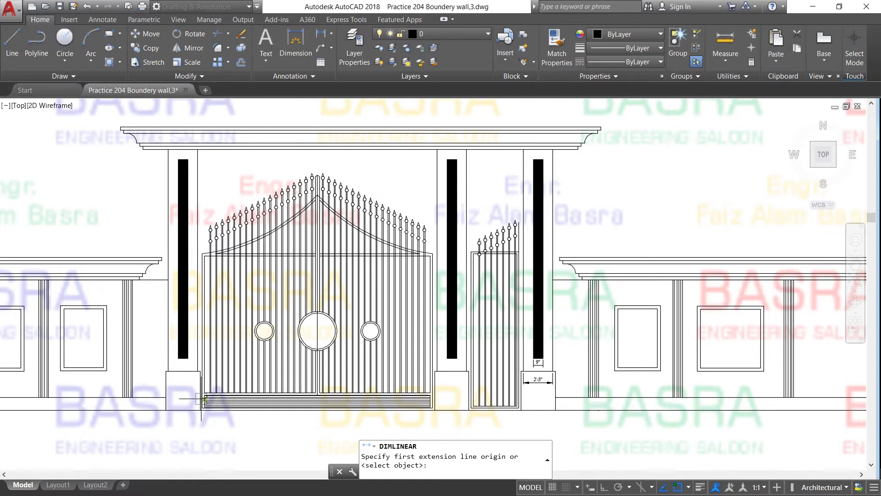
scroll(204, 395, "up", 4)
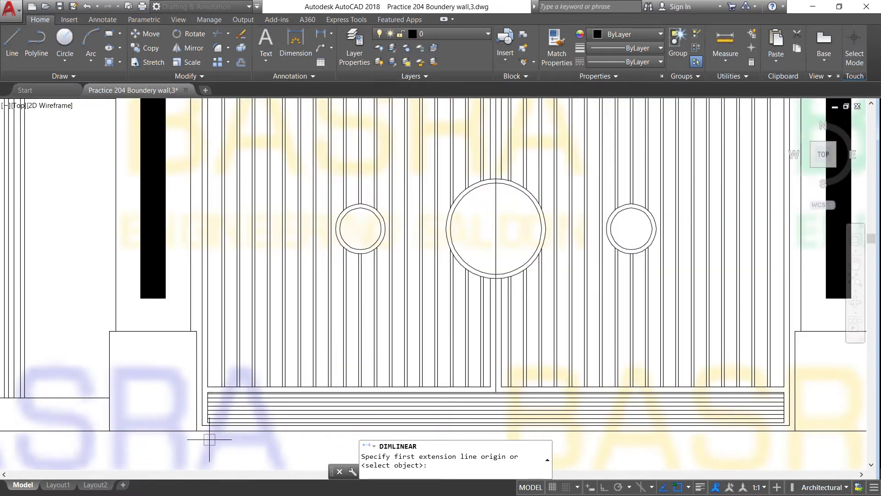
scroll(204, 433, "up", 2)
scroll(204, 433, "down", 2)
scroll(204, 427, "down", 1)
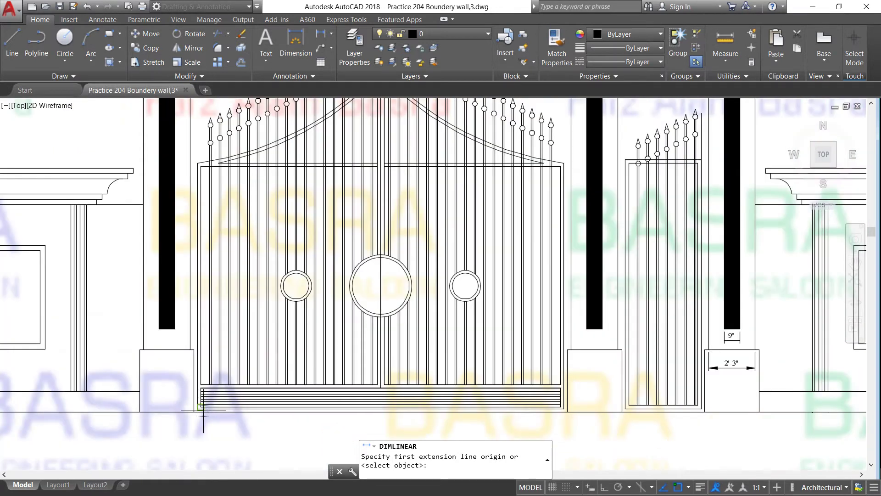
scroll(204, 410, "up", 3)
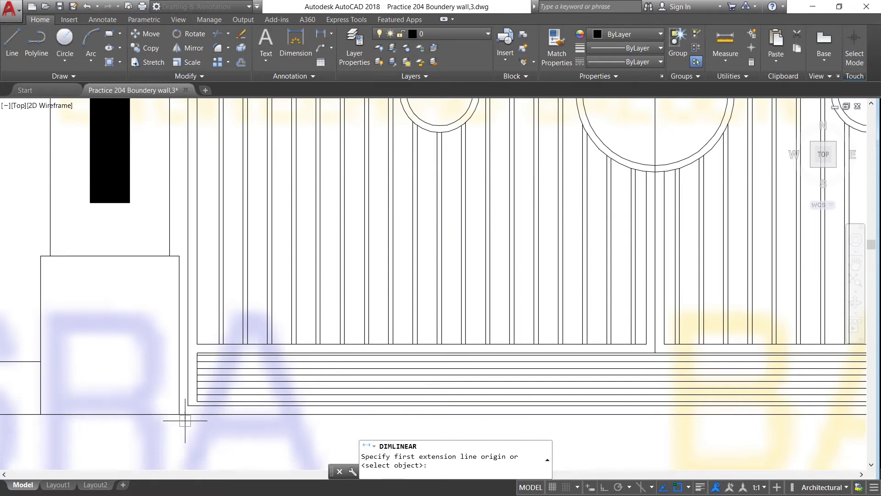
scroll(641, 363, "up", 3)
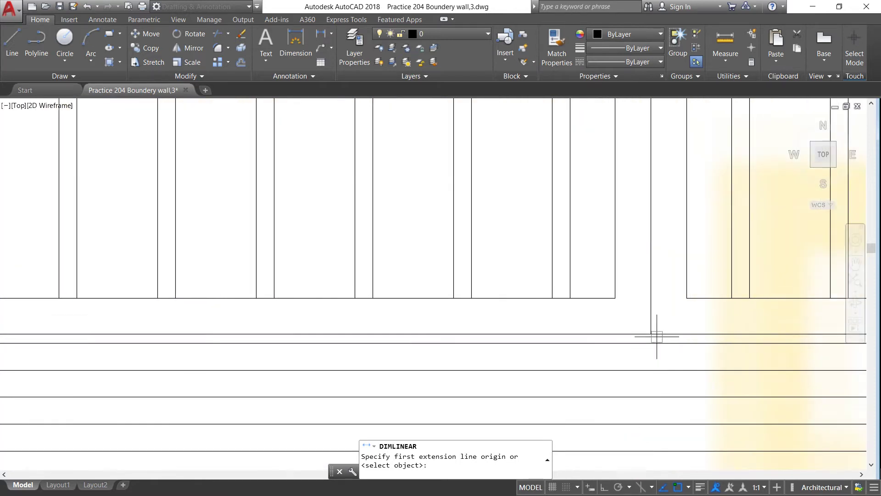
scroll(654, 331, "down", 1)
scroll(652, 333, "down", 2)
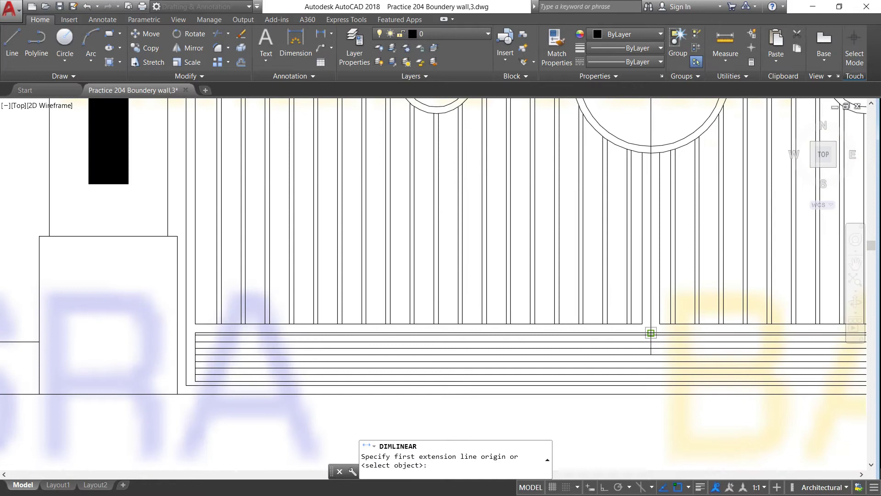
scroll(653, 333, "down", 4)
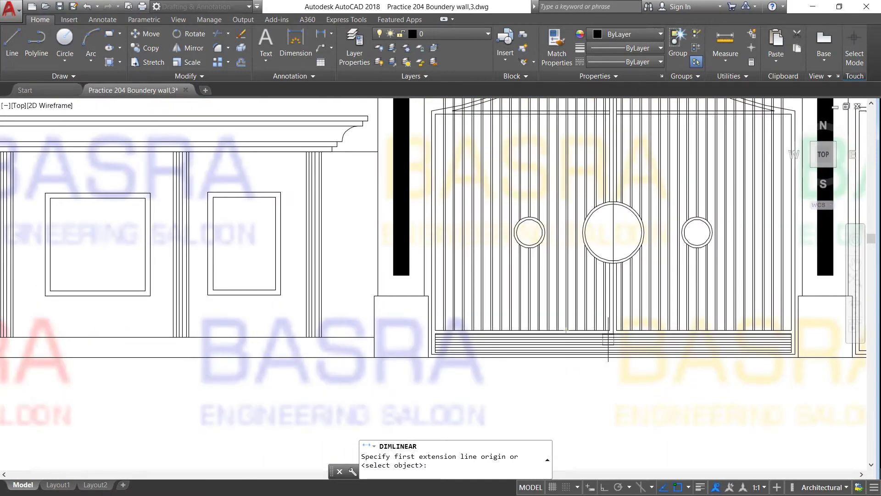
scroll(697, 336, "up", 2)
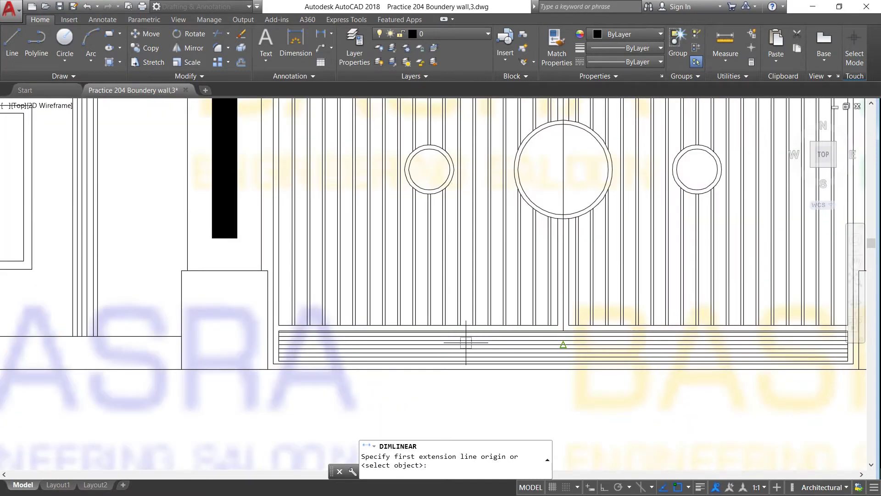
scroll(337, 342, "down", 2)
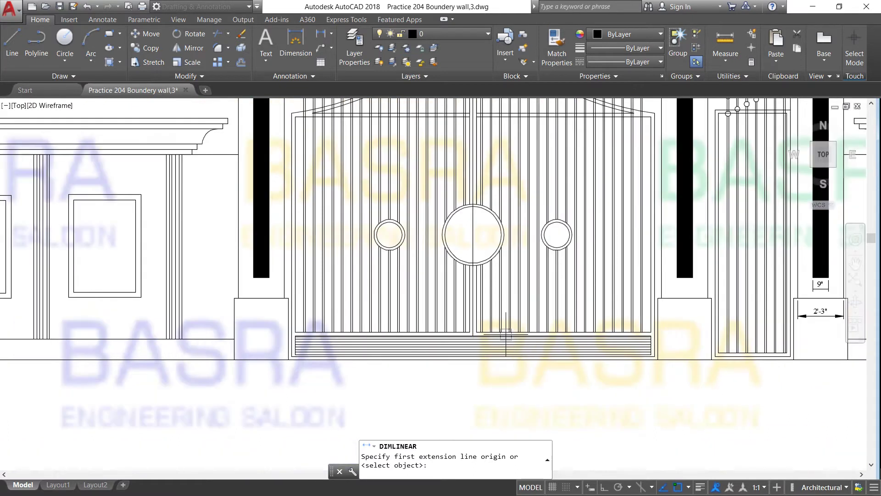
scroll(472, 336, "up", 2)
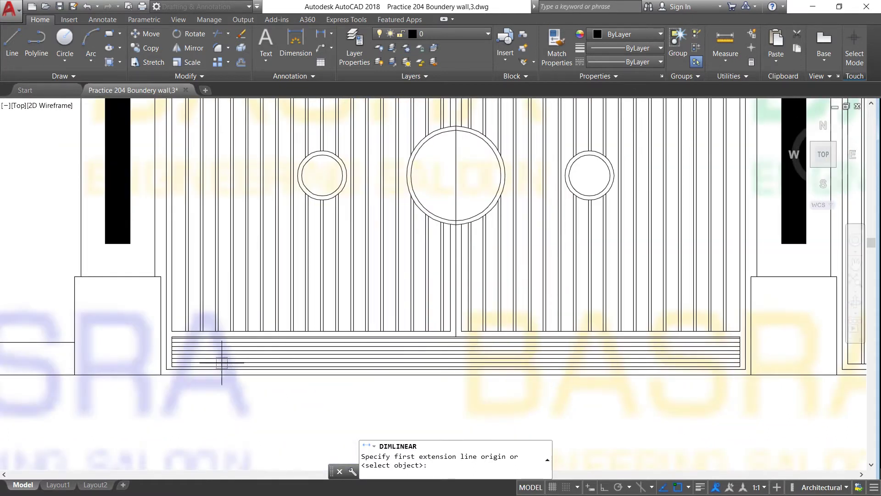
scroll(220, 370, "down", 2)
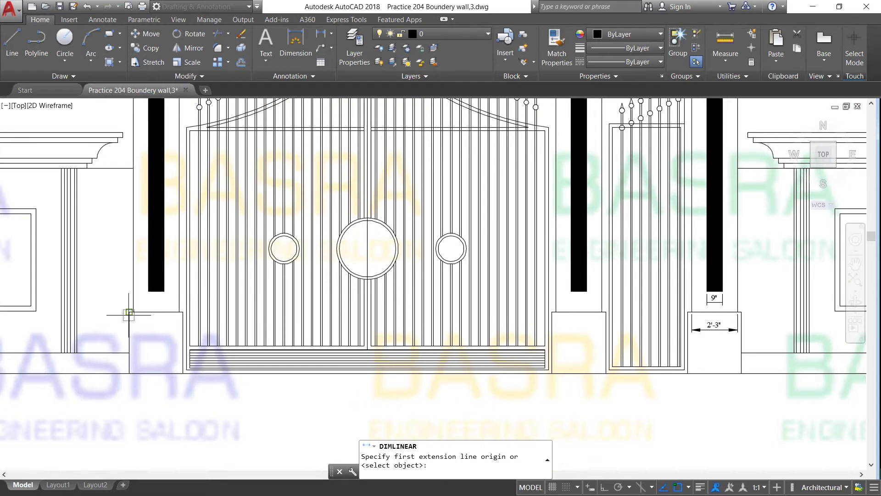
scroll(128, 311, "up", 2)
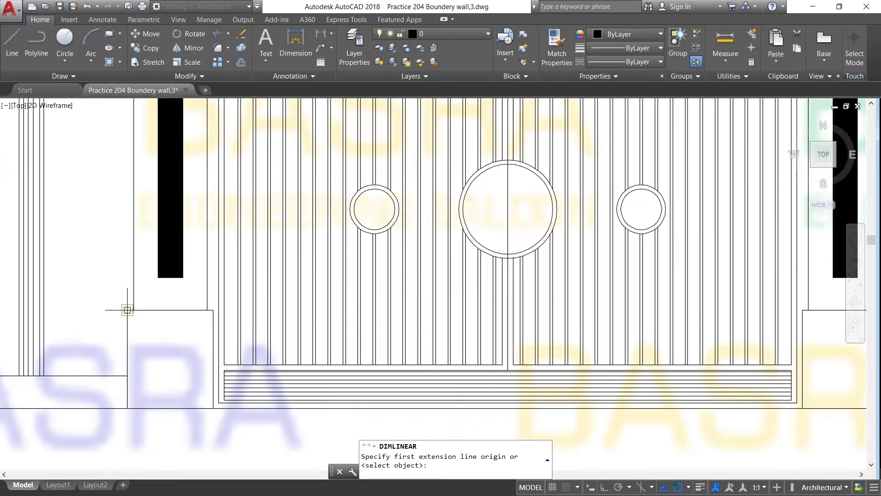
Dimension the left pillar base height as 3', placed beside the base
left_click(127, 310)
left_click(127, 408)
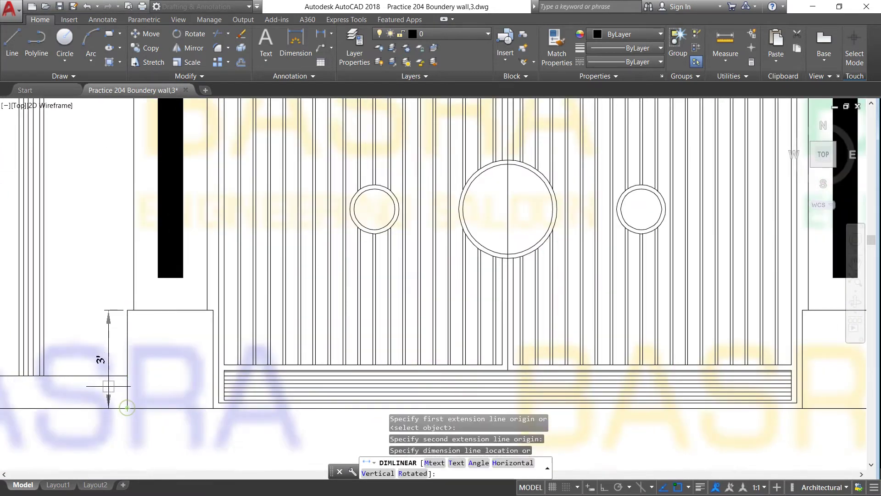
left_click(108, 386)
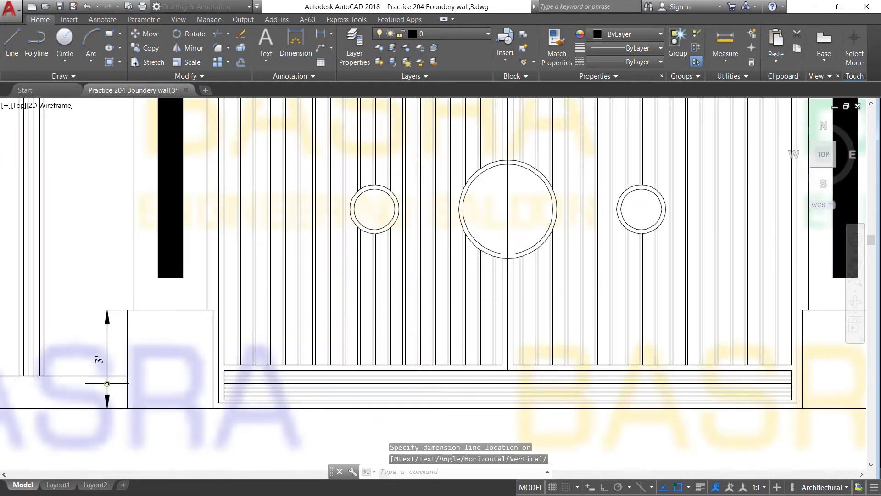
Add a 2'-7 1/2" width dimension above the left pillar base
left_click(325, 37)
left_click(128, 310)
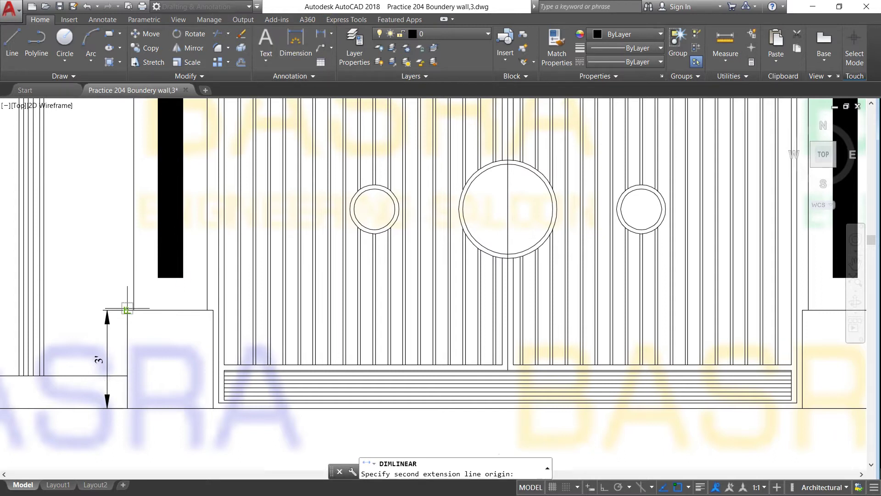
left_click(213, 310)
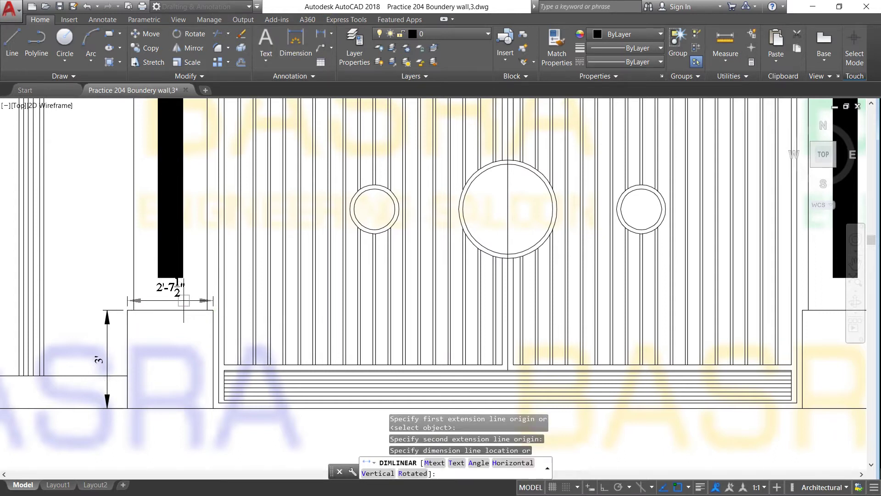
left_click(173, 299)
scroll(173, 298, "down", 1)
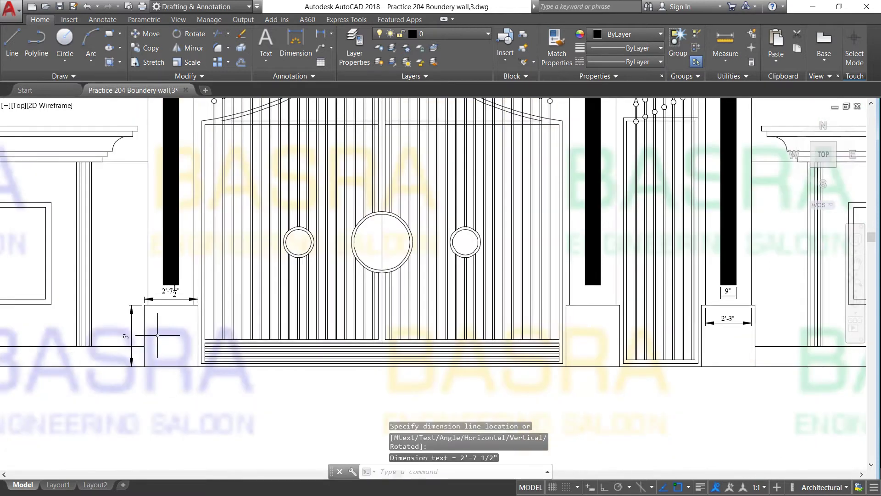
scroll(193, 345, "down", 2)
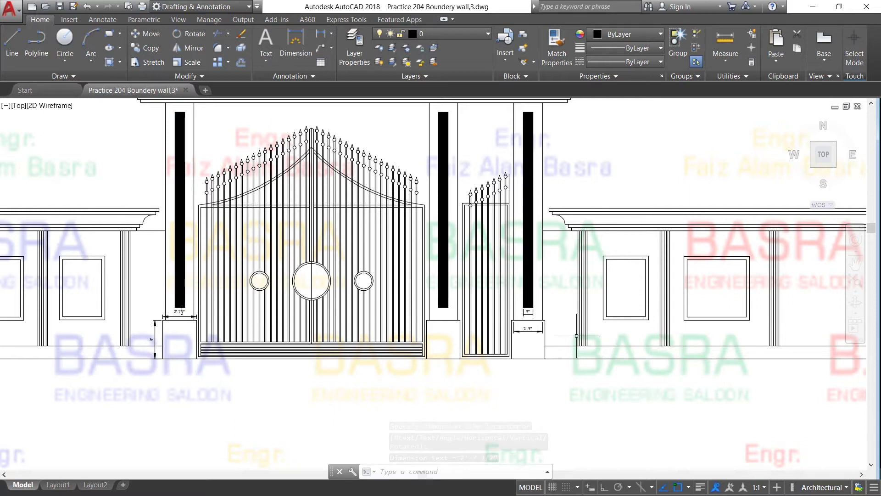
scroll(529, 328, "up", 2)
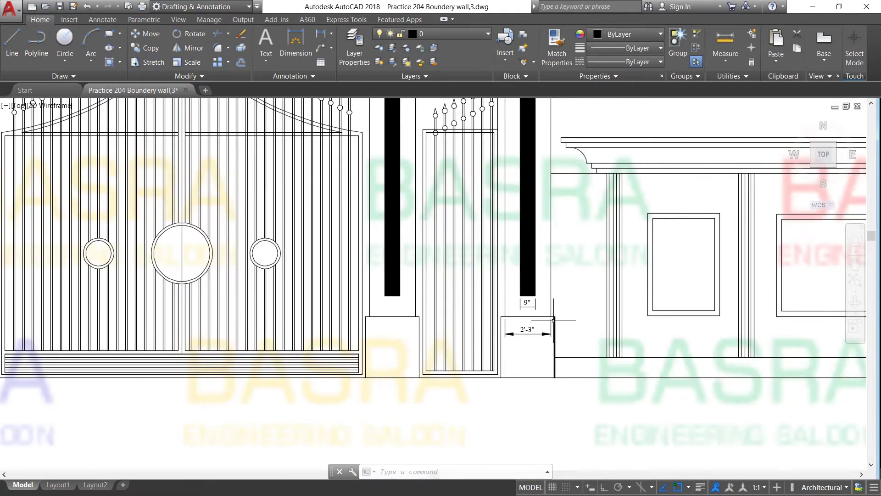
scroll(554, 320, "down", 1)
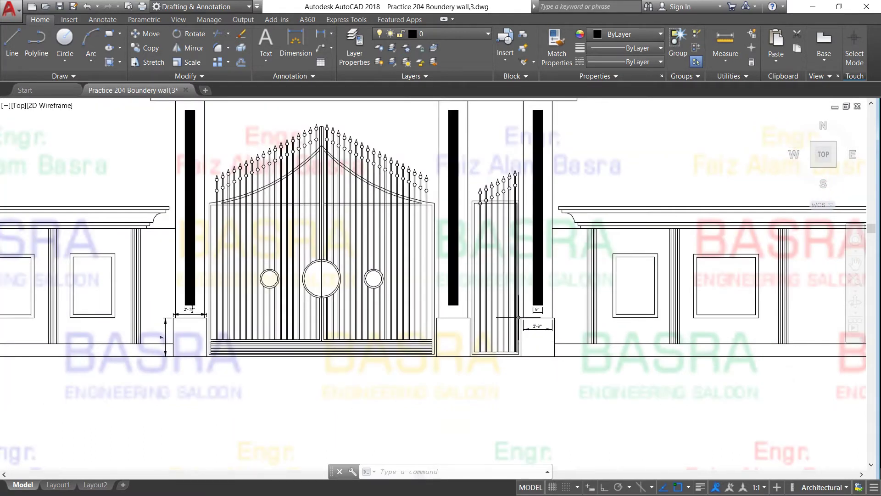
scroll(529, 316, "up", 3)
scroll(529, 317, "up", 3)
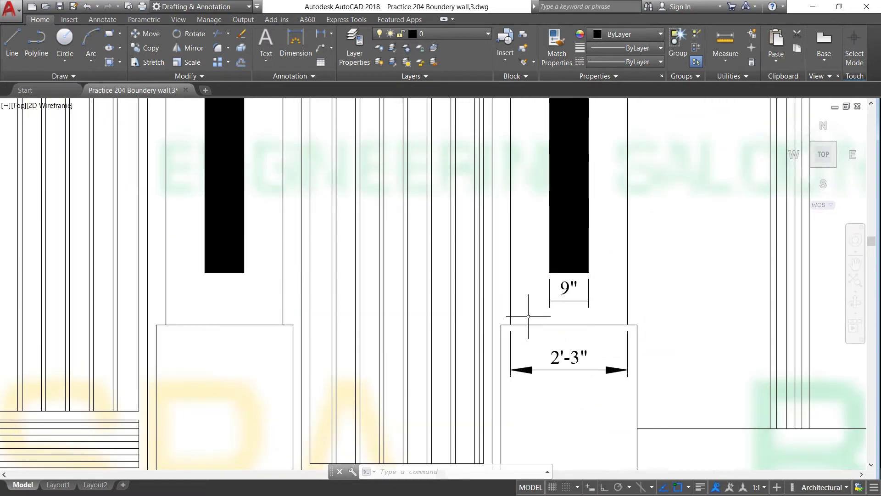
scroll(529, 317, "down", 4)
scroll(525, 327, "down", 2)
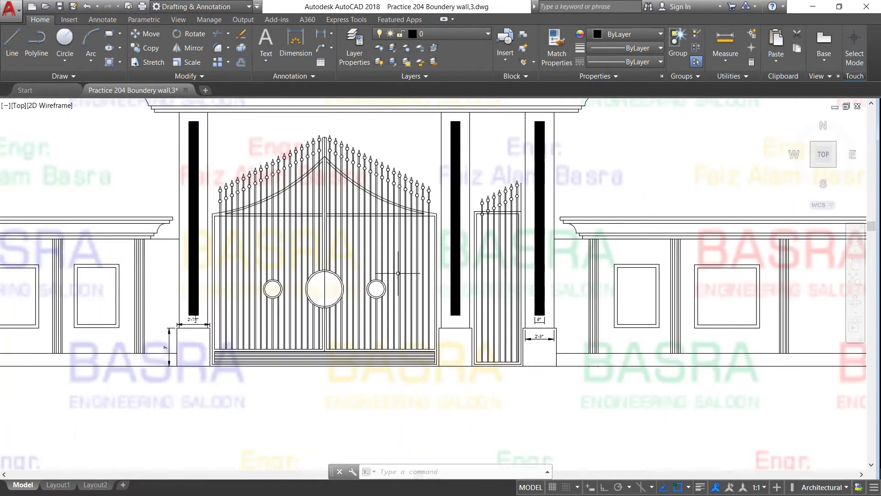
scroll(181, 248, "up", 2)
scroll(179, 250, "up", 1)
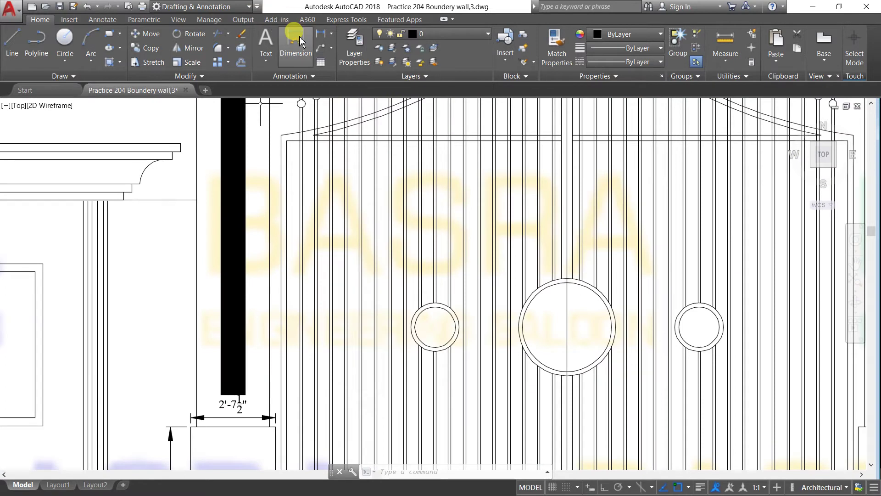
left_click(320, 35)
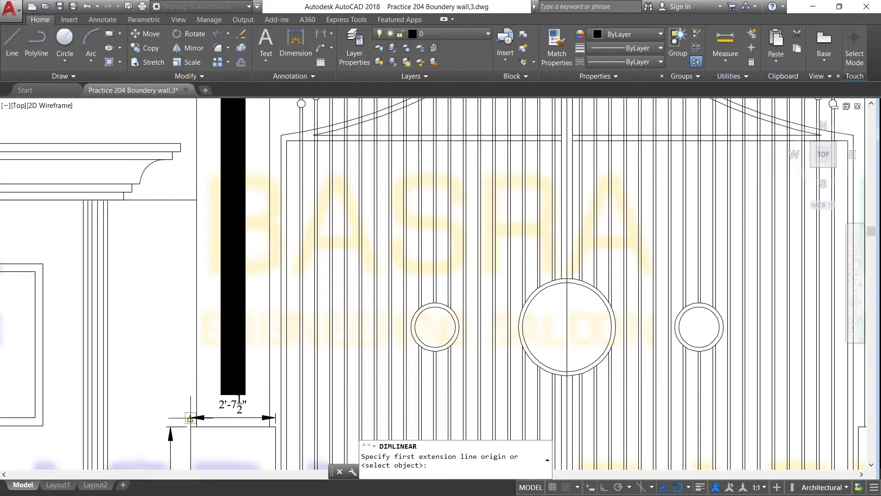
Dimension the left gate pillar's 17' height from its base to the cornice
left_click(190, 427)
scroll(200, 298, "down", 2)
scroll(197, 230, "down", 2)
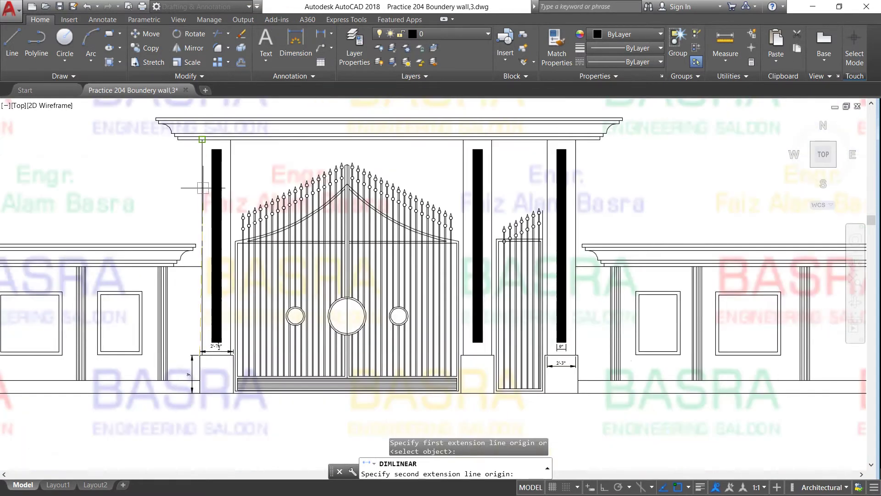
scroll(195, 170, "up", 2)
scroll(207, 138, "up", 2)
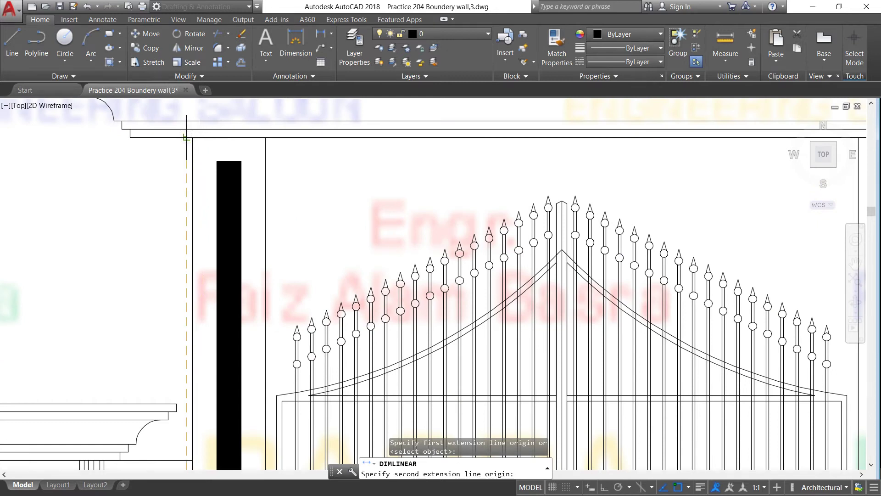
left_click(187, 137)
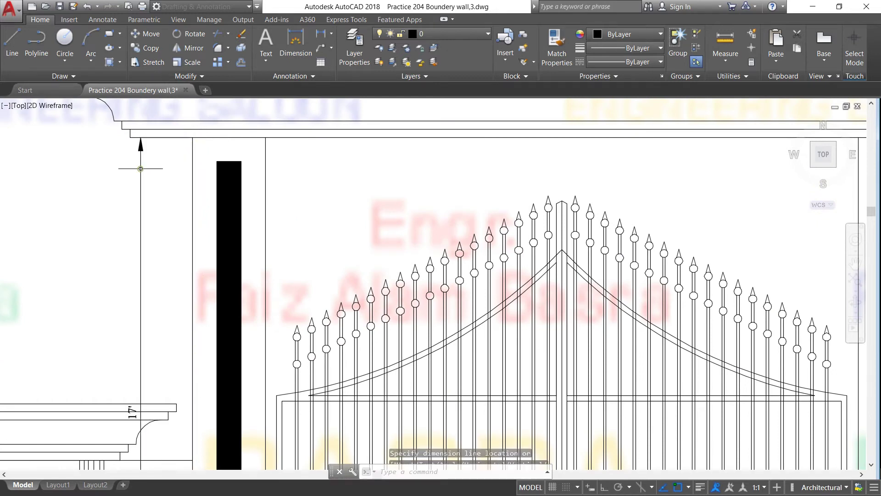
scroll(193, 193, "down", 4)
scroll(178, 228, "up", 2)
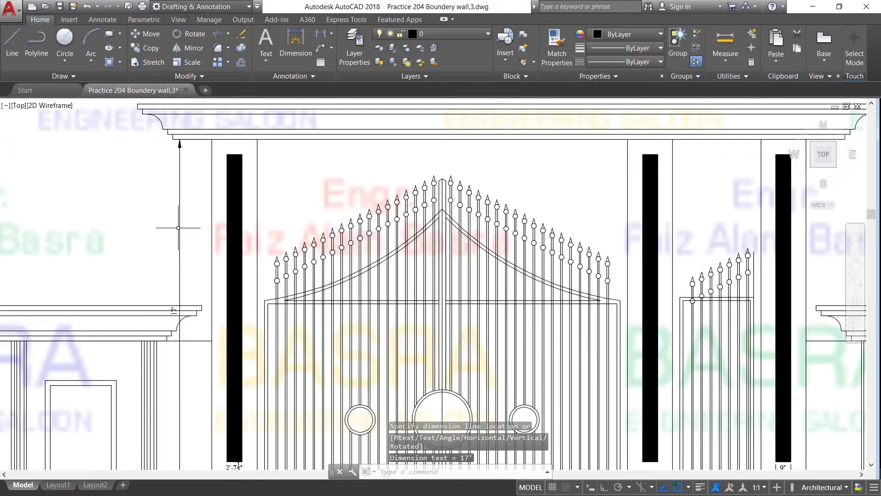
scroll(183, 227, "down", 2)
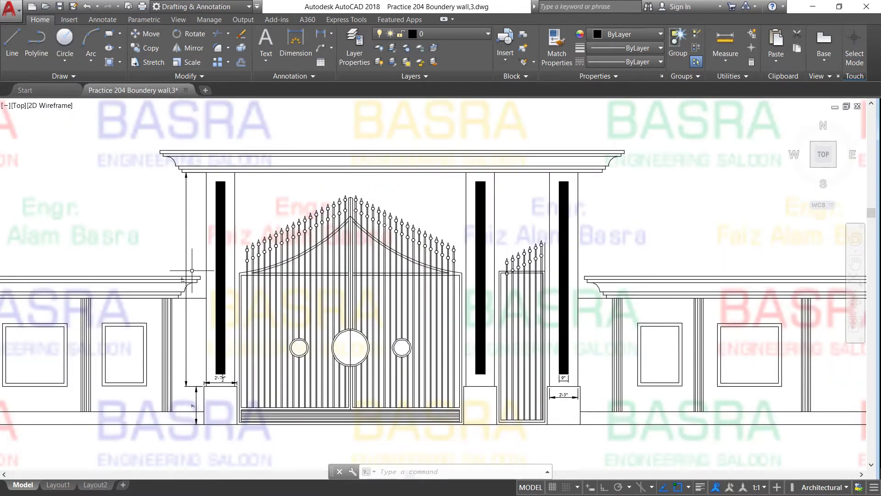
scroll(287, 321, "up", 2)
scroll(287, 321, "down", 2)
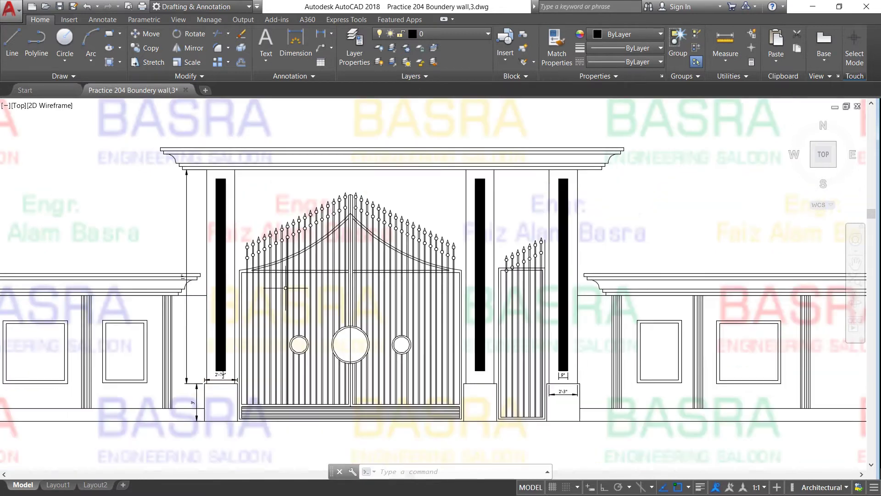
scroll(293, 404, "up", 4)
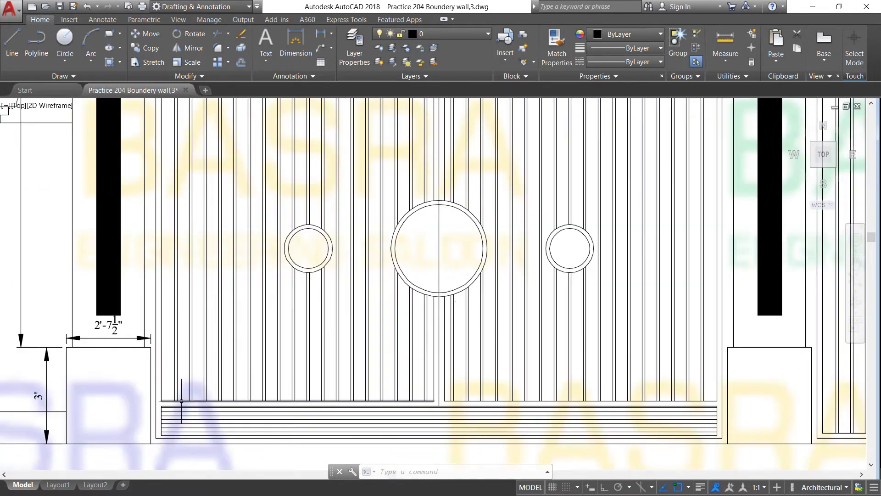
Add a 5" dimension at the gate frame's lower-left rail corner
scroll(164, 415, "up", 2)
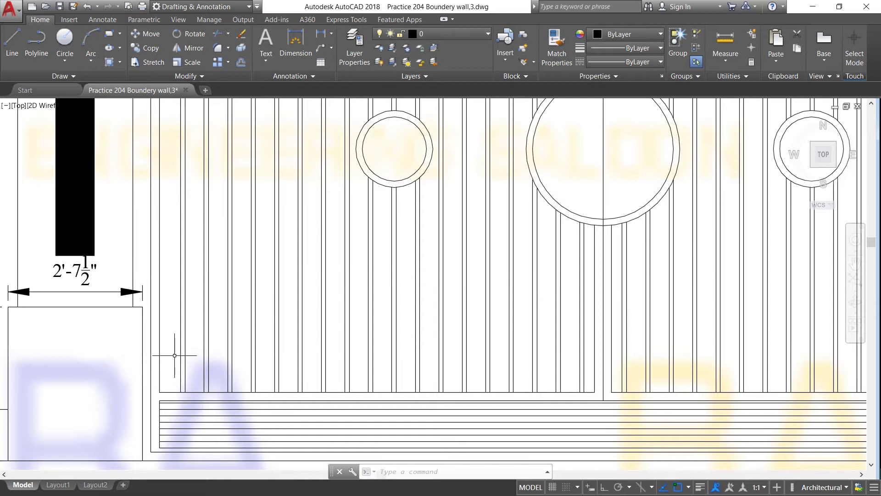
scroll(158, 401, "up", 2)
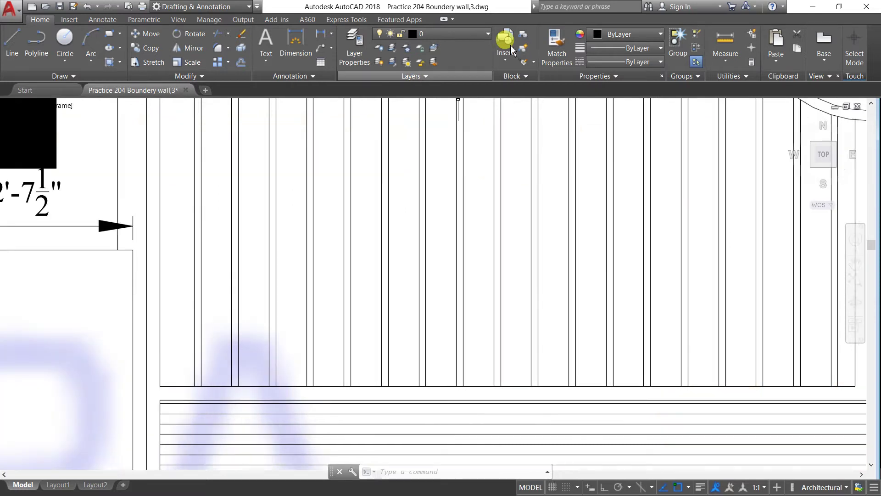
left_click(325, 34)
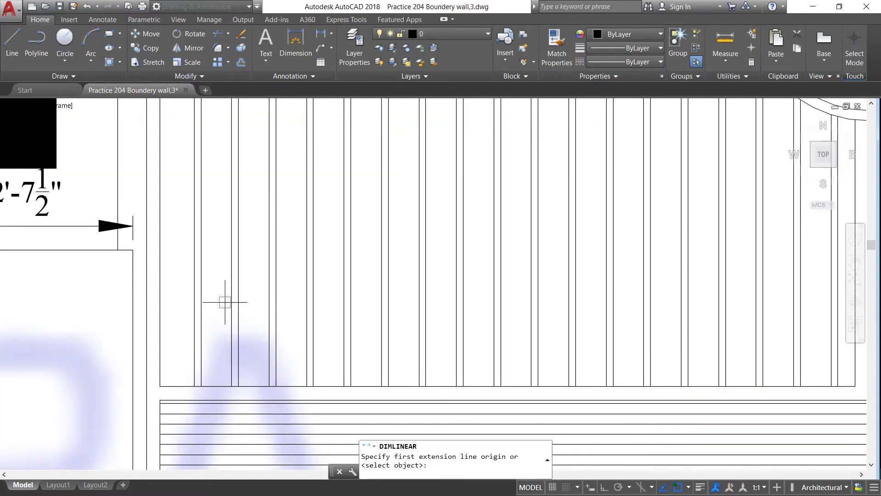
left_click(194, 387)
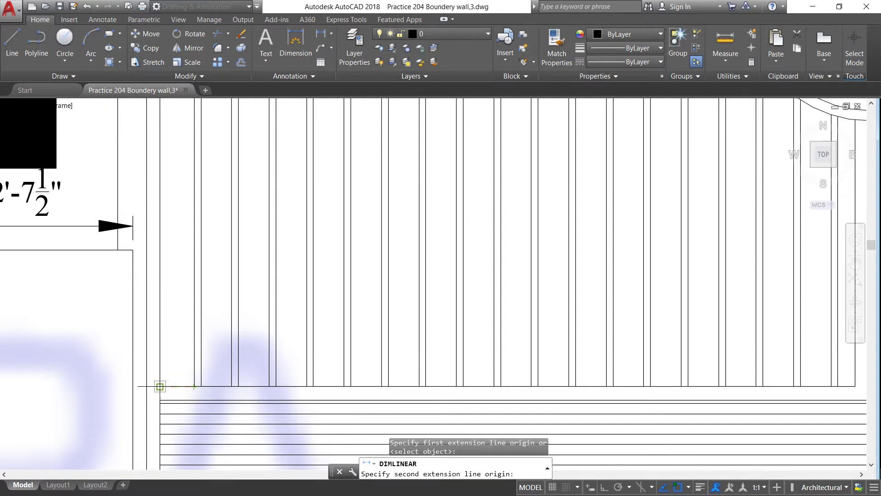
left_click(159, 387)
left_click(177, 353)
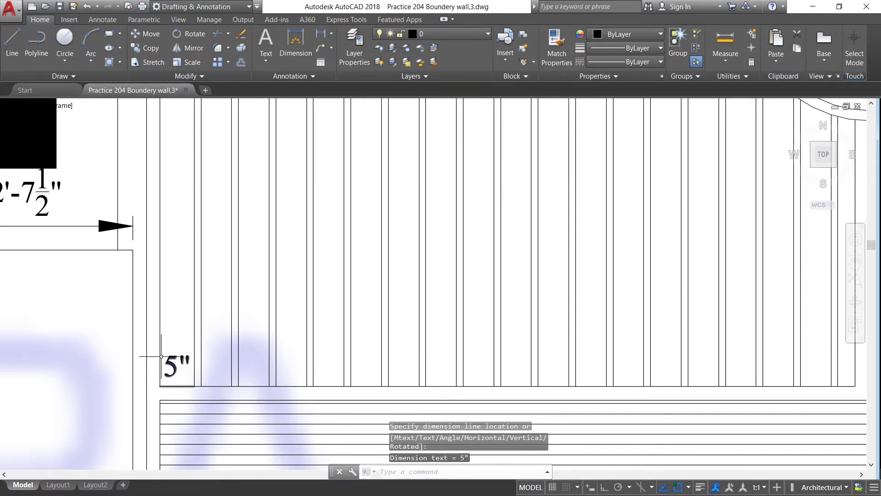
scroll(182, 350, "down", 3)
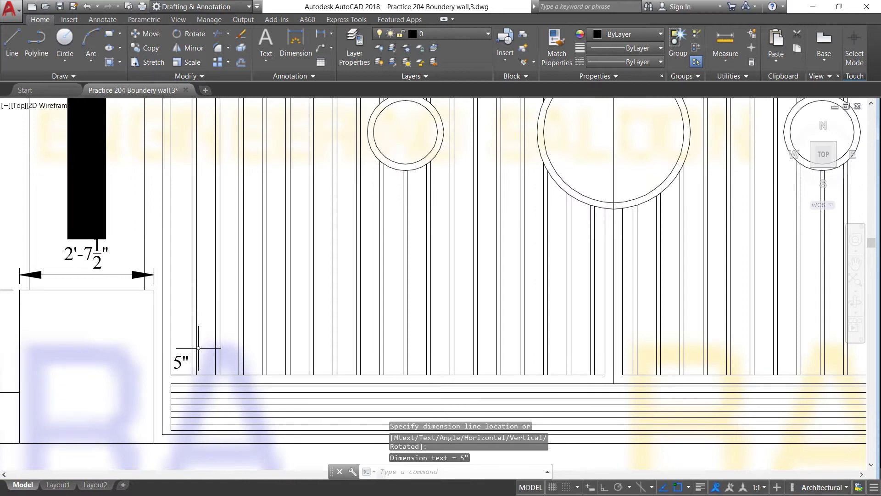
scroll(181, 362, "up", 5)
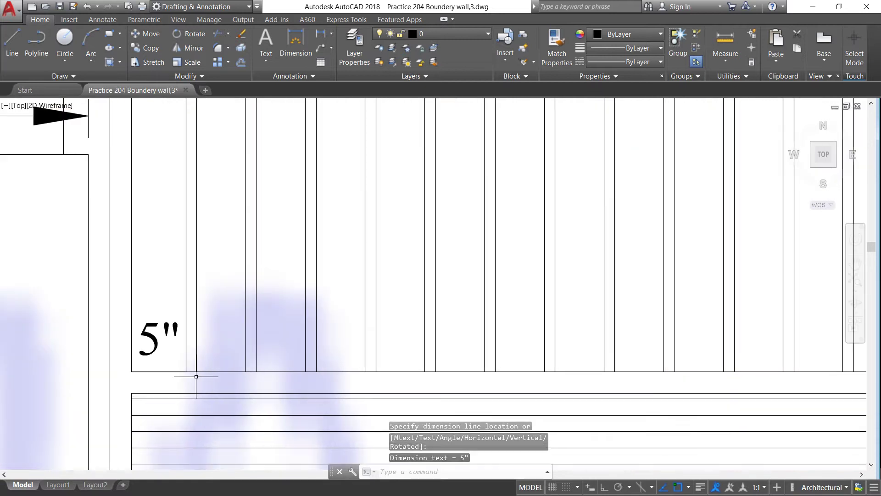
Add a 1" dimension at the rail edge next to the 5" one
left_click(320, 33)
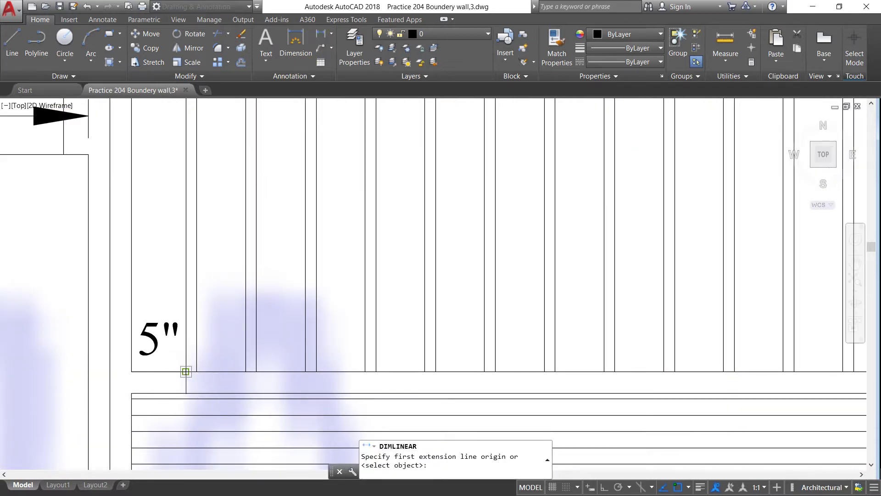
left_click(186, 371)
left_click(196, 372)
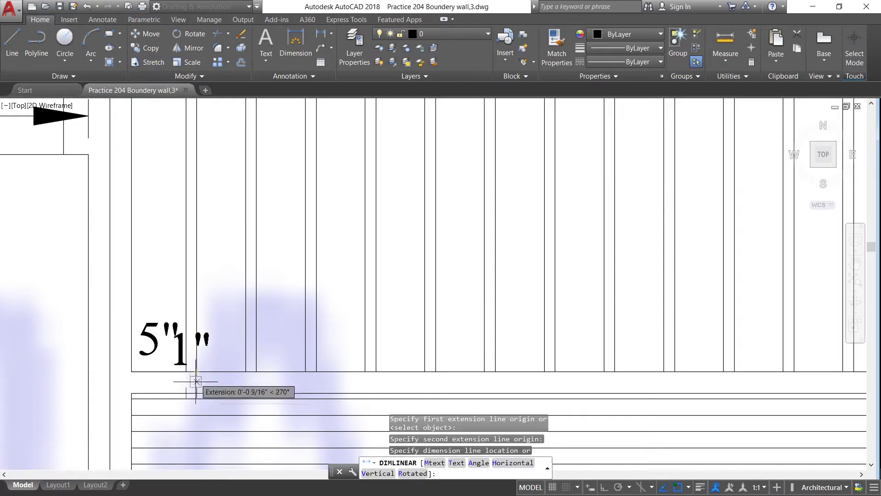
left_click(195, 382)
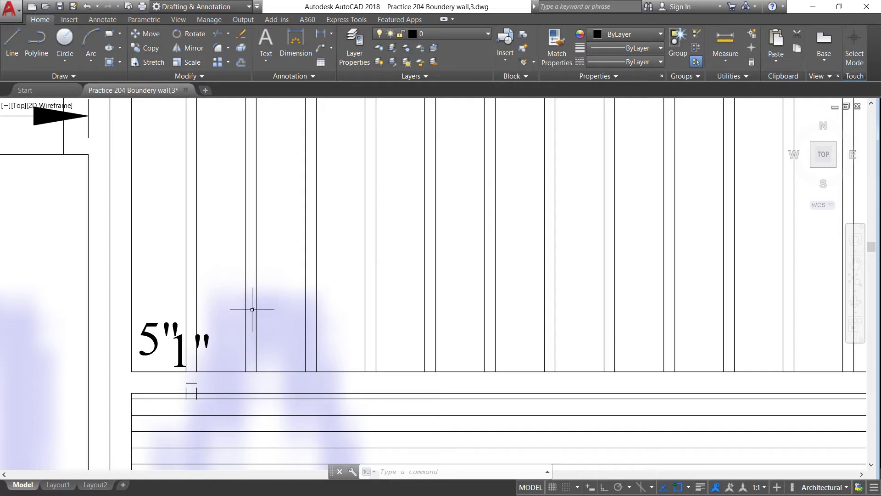
scroll(167, 308, "down", 3)
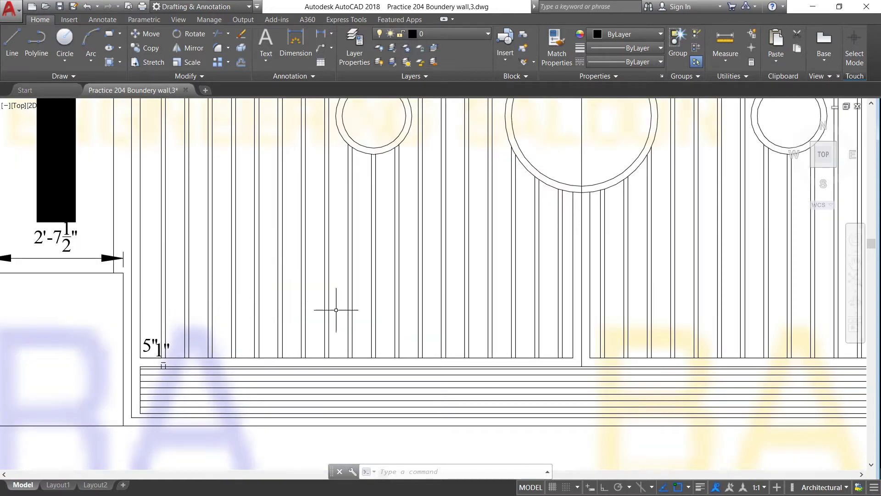
scroll(457, 336, "down", 3)
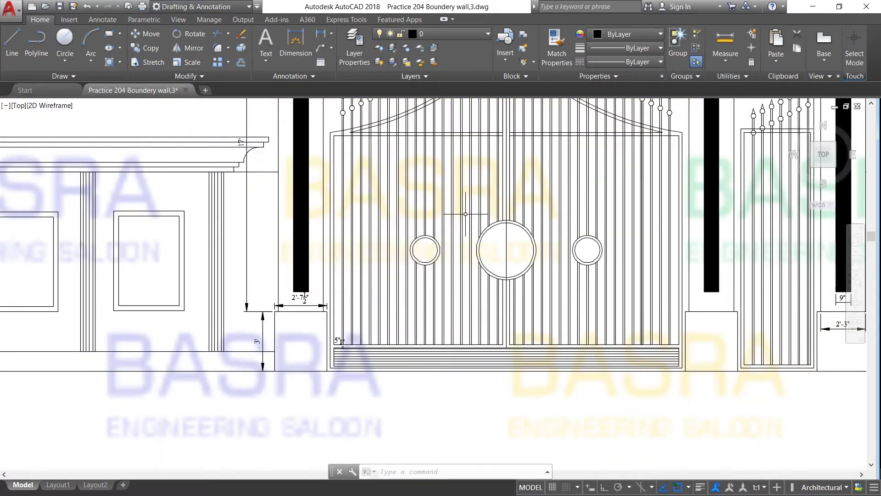
scroll(457, 212, "up", 2)
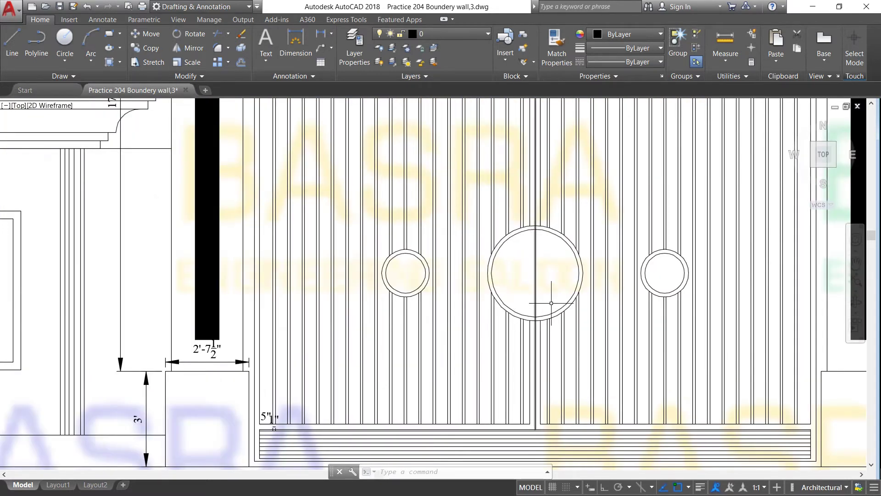
scroll(552, 303, "up", 2)
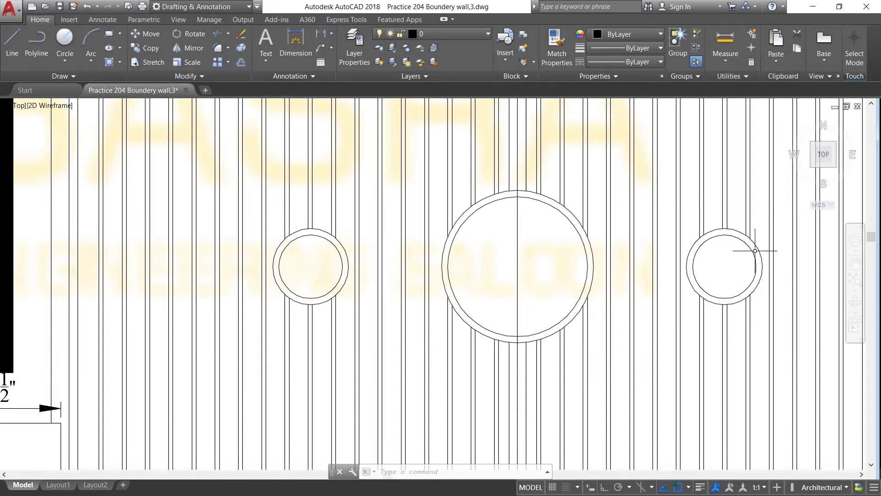
scroll(257, 285, "down", 3)
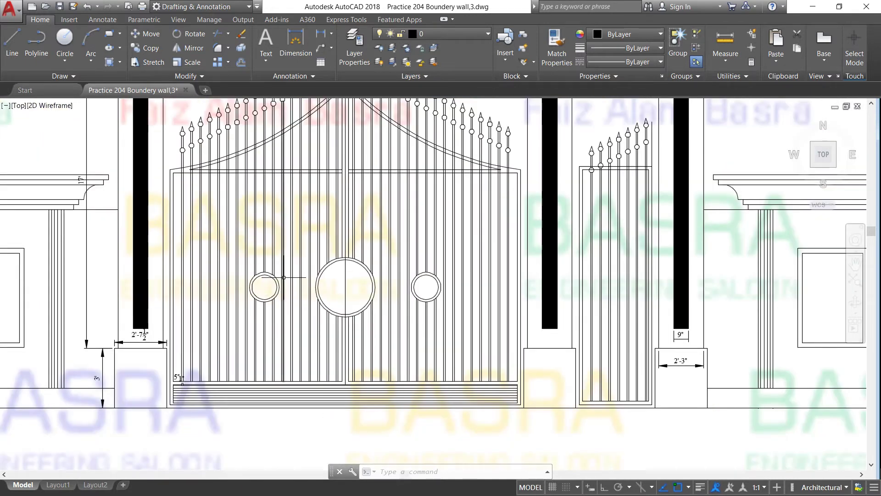
scroll(275, 280, "up", 1)
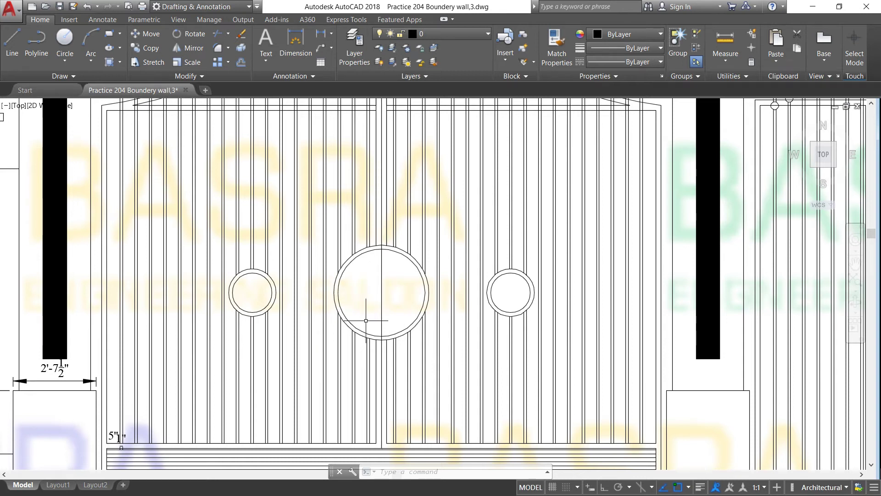
scroll(366, 320, "down", 2)
scroll(366, 321, "down", 1)
scroll(325, 264, "up", 4)
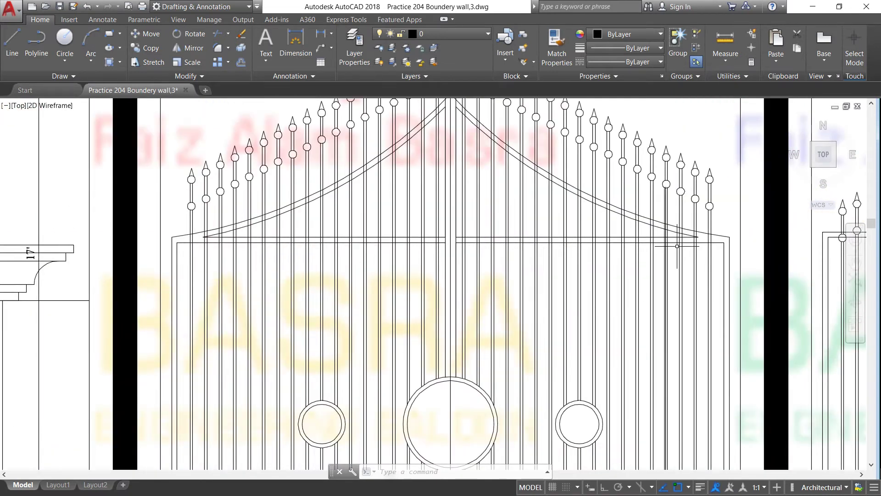
scroll(728, 243, "up", 2)
scroll(727, 235, "down", 2)
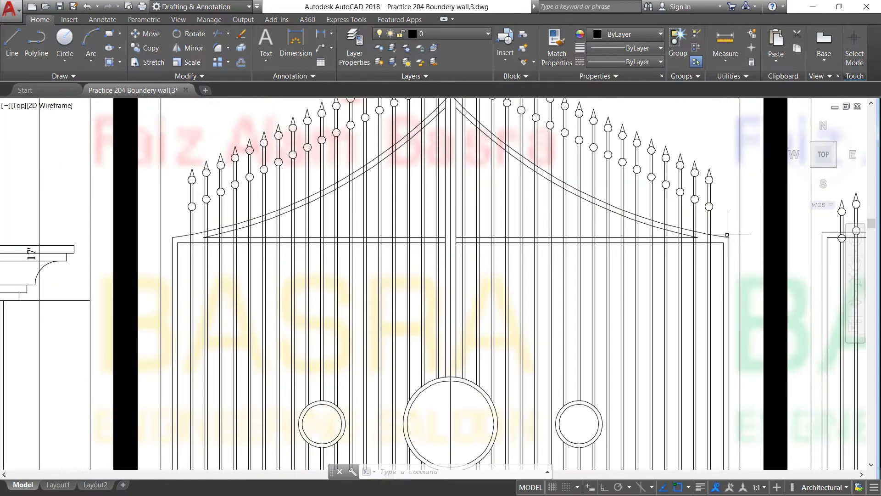
scroll(726, 239, "down", 2)
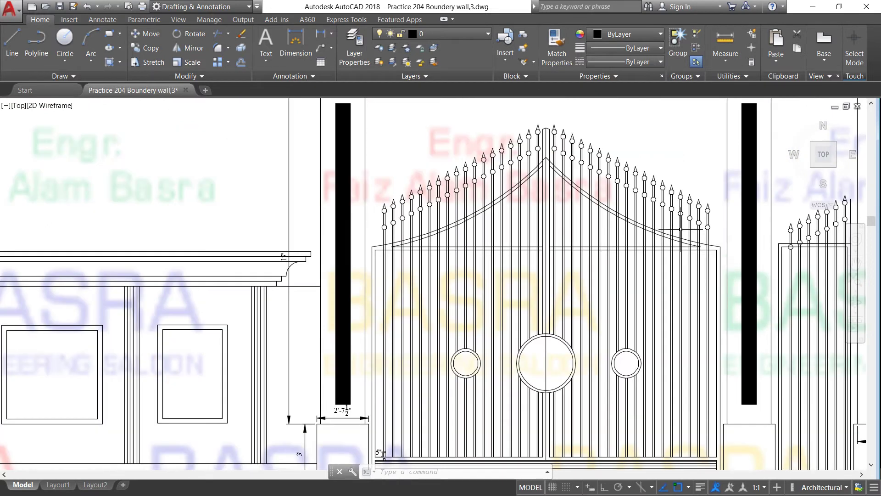
scroll(563, 169, "up", 2)
scroll(563, 169, "up", 2)
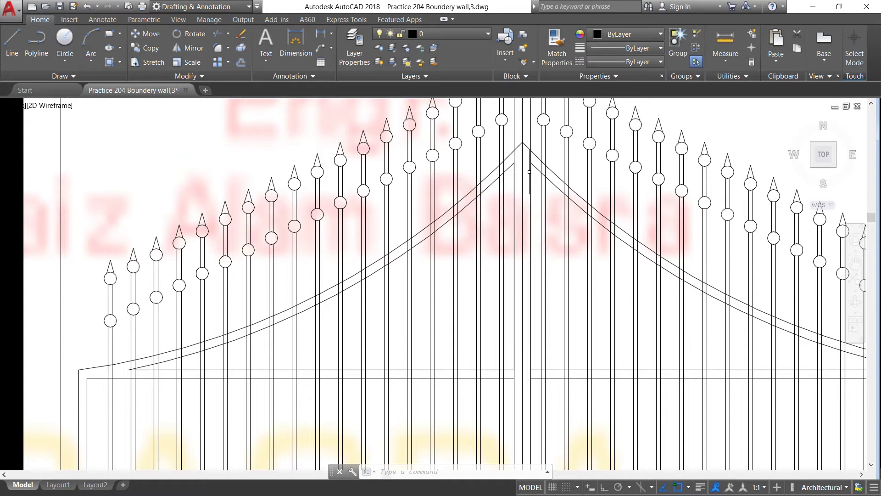
scroll(471, 183, "down", 4)
scroll(646, 242, "up", 2)
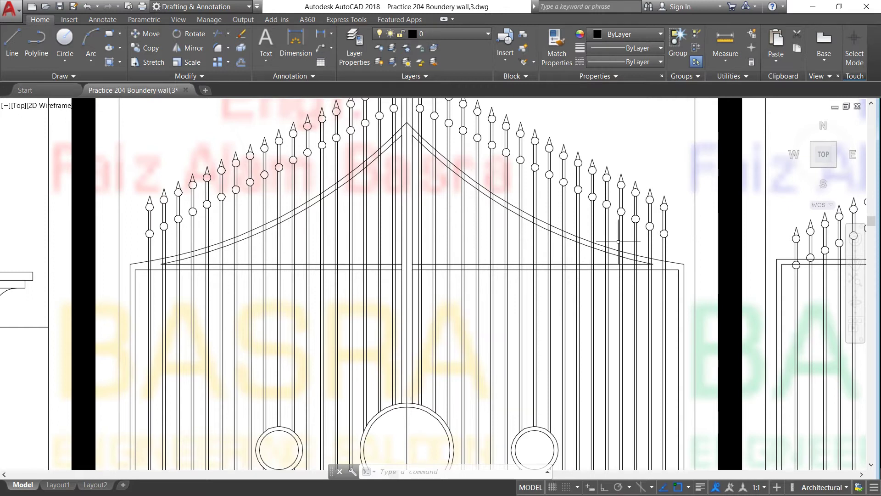
scroll(285, 323, "down", 2)
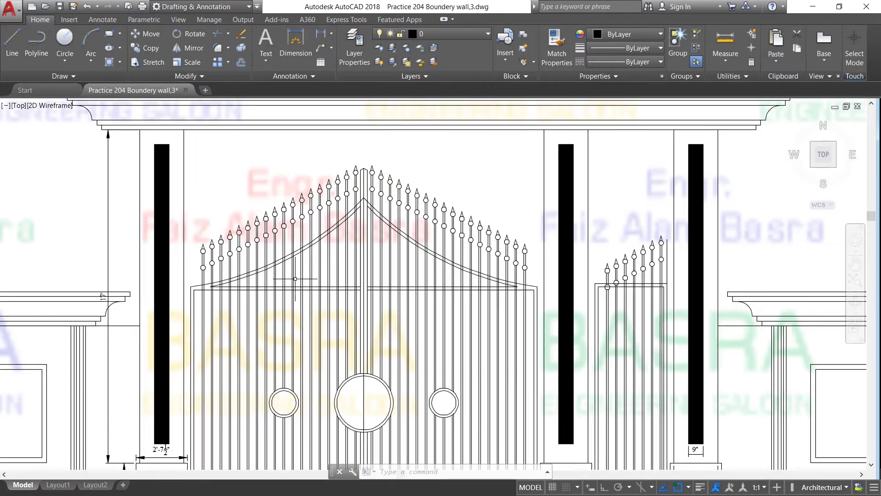
scroll(359, 186, "up", 2)
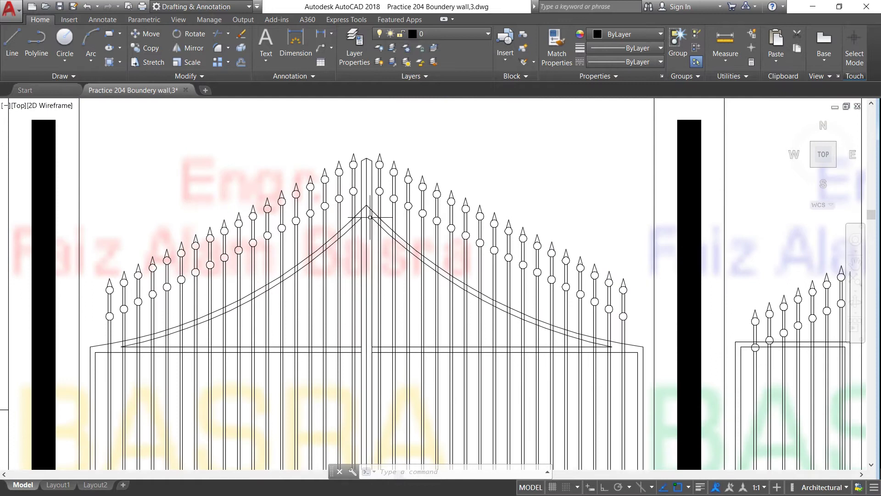
scroll(372, 216, "up", 2)
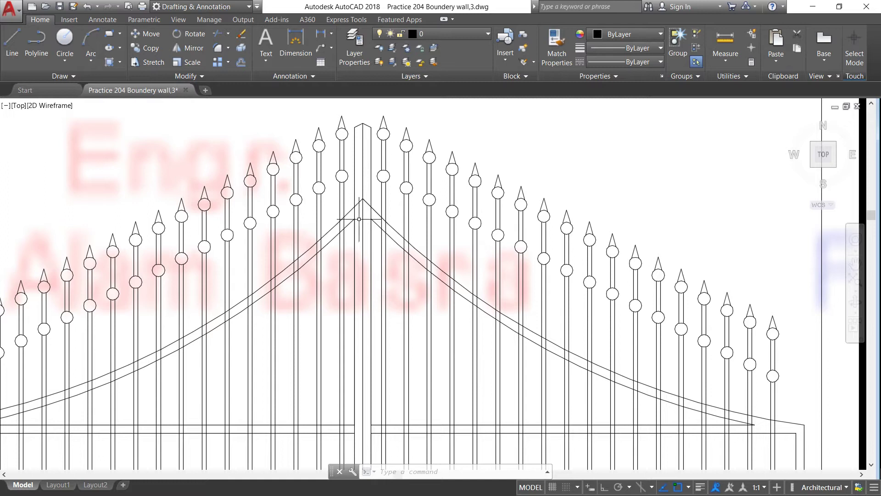
scroll(357, 121, "up", 3)
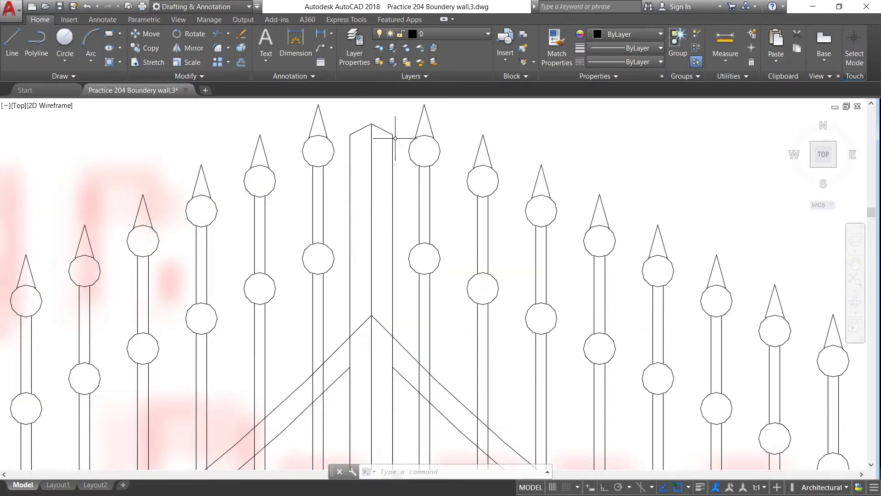
scroll(345, 157, "down", 3)
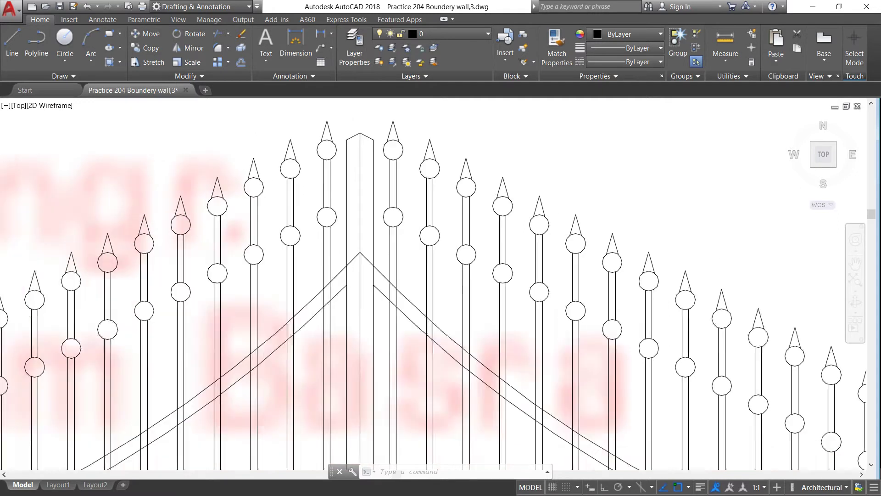
scroll(345, 157, "down", 3)
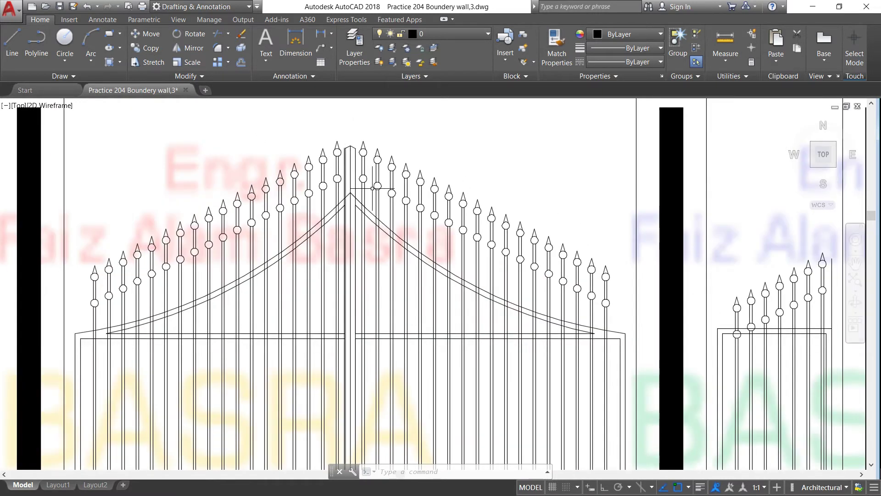
scroll(371, 167, "up", 3)
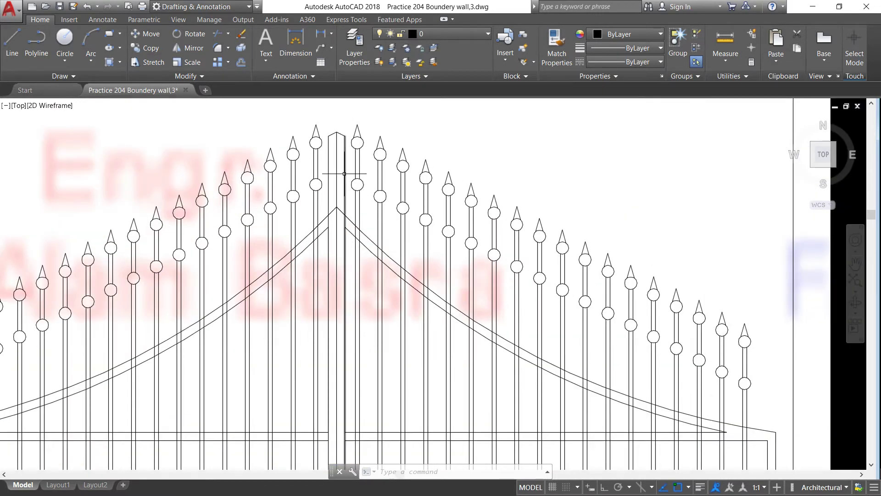
scroll(315, 180, "down", 1)
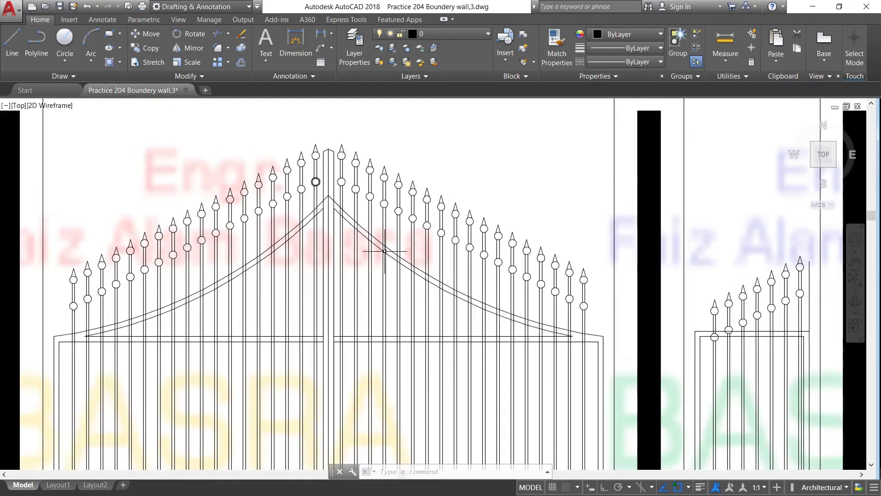
scroll(419, 214, "up", 1)
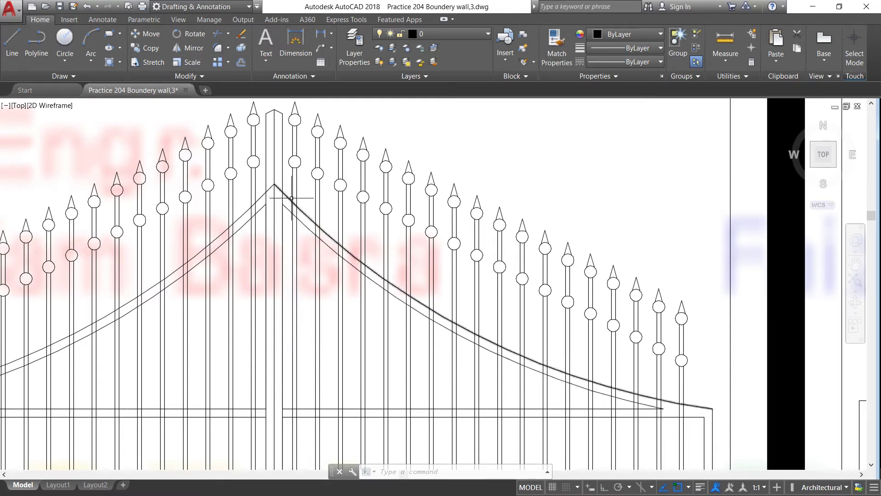
scroll(295, 192, "down", 2)
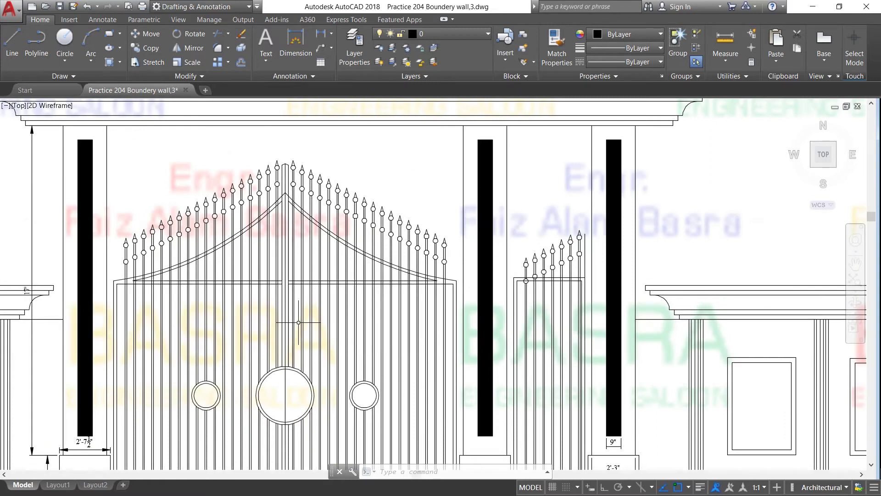
scroll(298, 323, "up", 1)
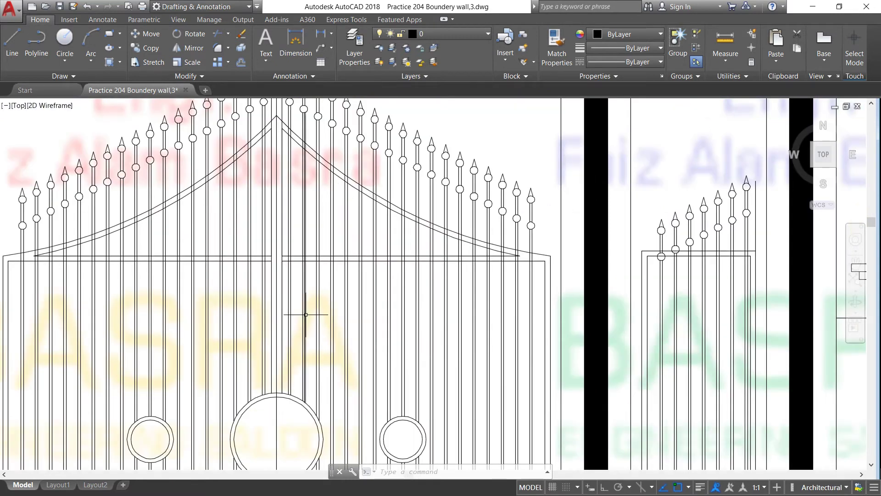
scroll(298, 322, "up", 1)
scroll(283, 270, "down", 1)
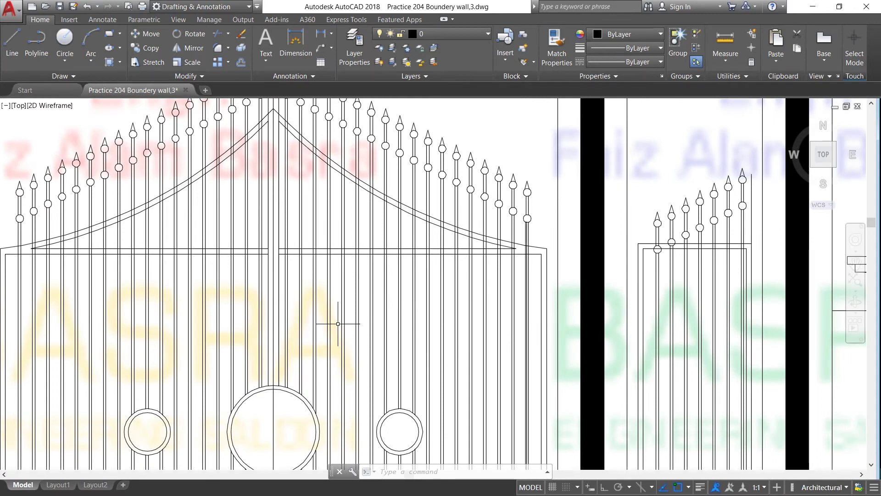
scroll(339, 325, "down", 2)
scroll(275, 395, "up", 1)
scroll(260, 388, "up", 2)
scroll(187, 408, "up", 1)
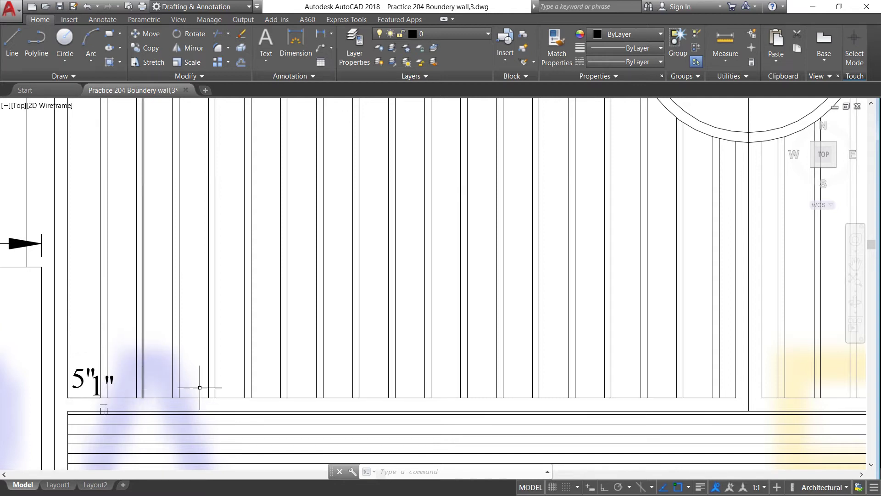
scroll(296, 385, "down", 2)
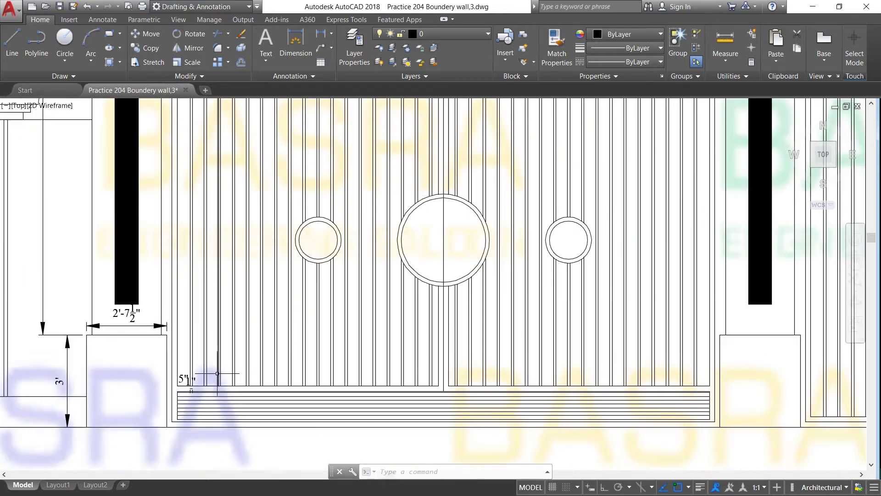
scroll(218, 374, "down", 2)
scroll(218, 374, "down", 2)
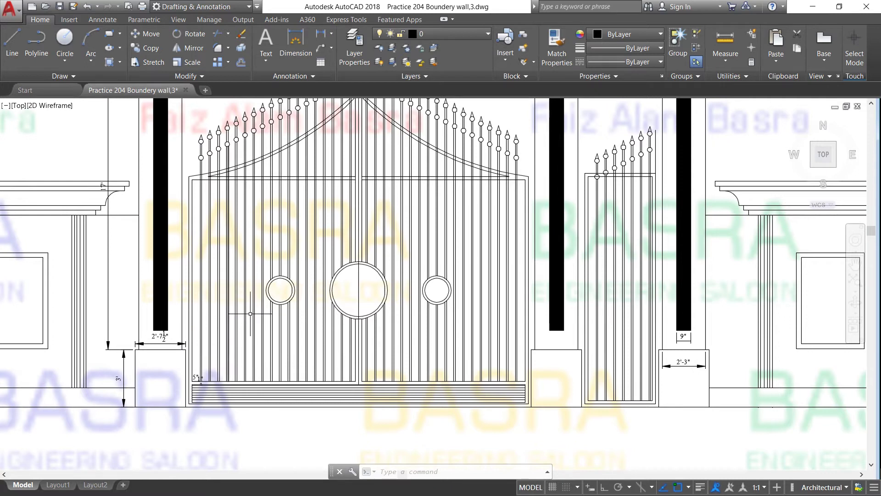
scroll(257, 178, "up", 2)
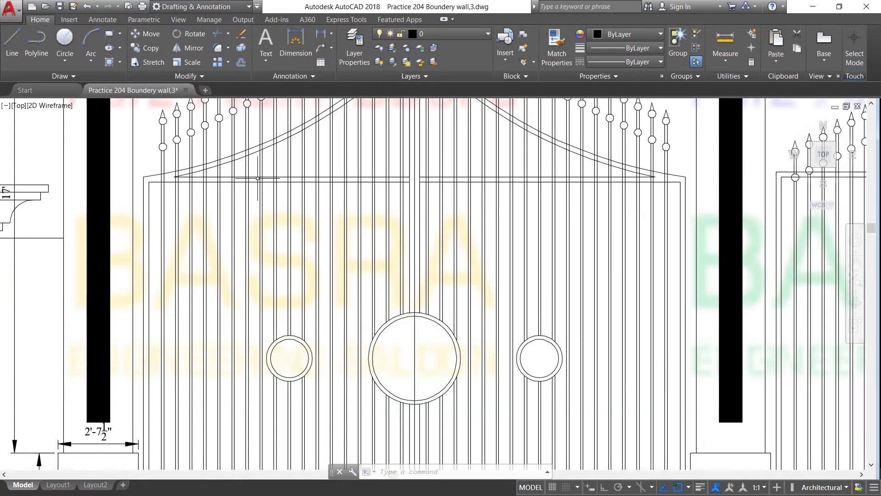
scroll(254, 334, "down", 2)
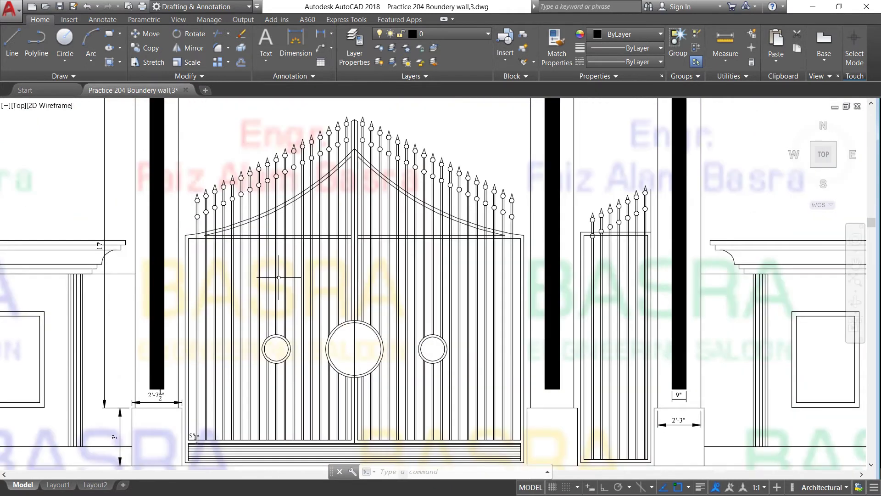
scroll(341, 205, "up", 2)
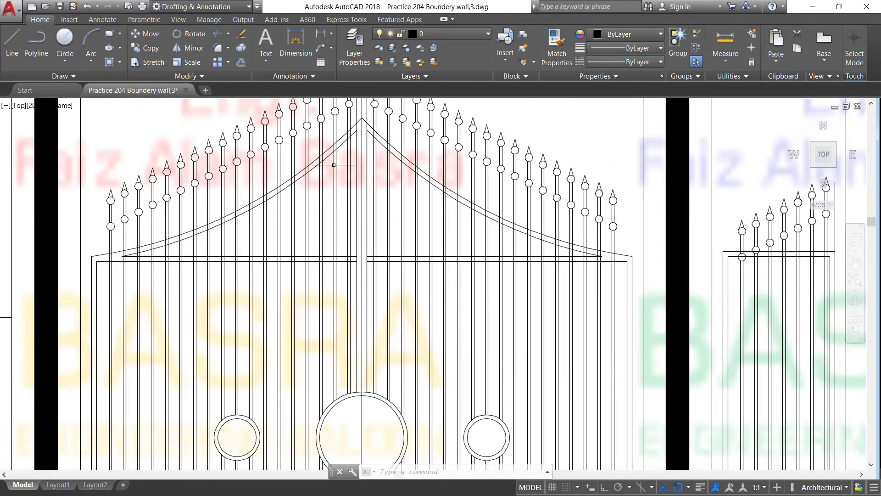
left_click(126, 240)
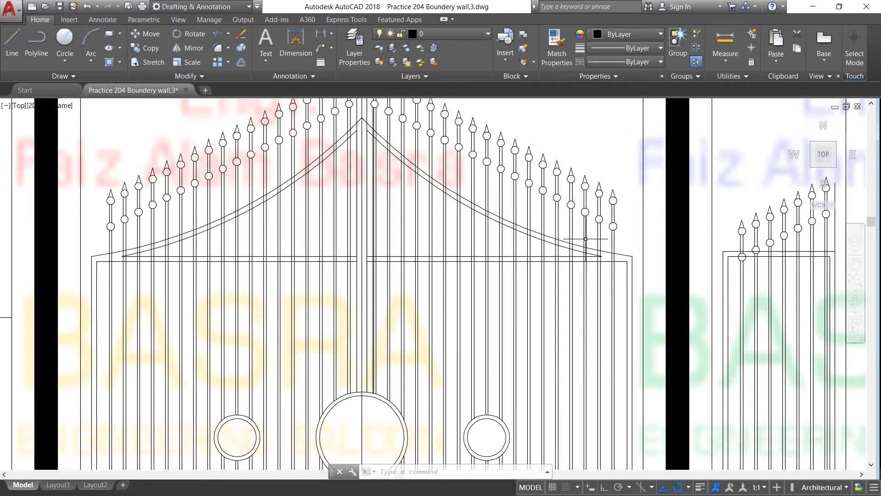
scroll(614, 196, "up", 2)
scroll(589, 252, "down", 4)
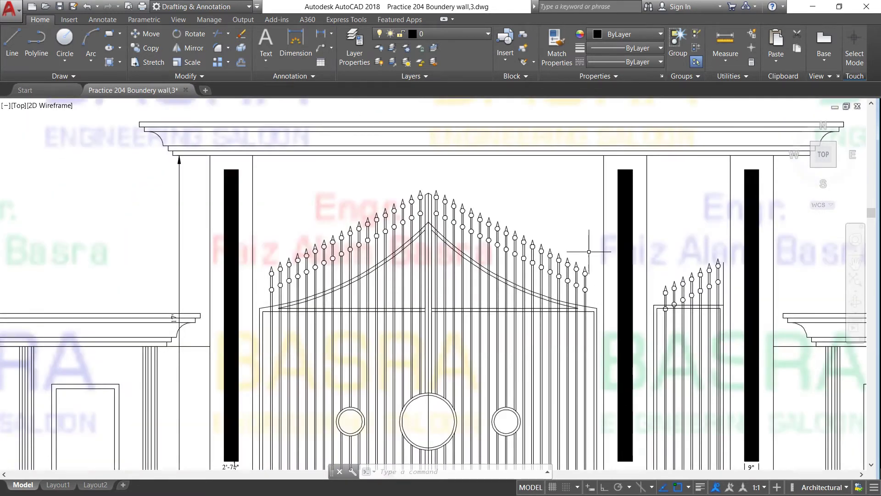
scroll(589, 251, "up", 2)
scroll(585, 317, "up", 2)
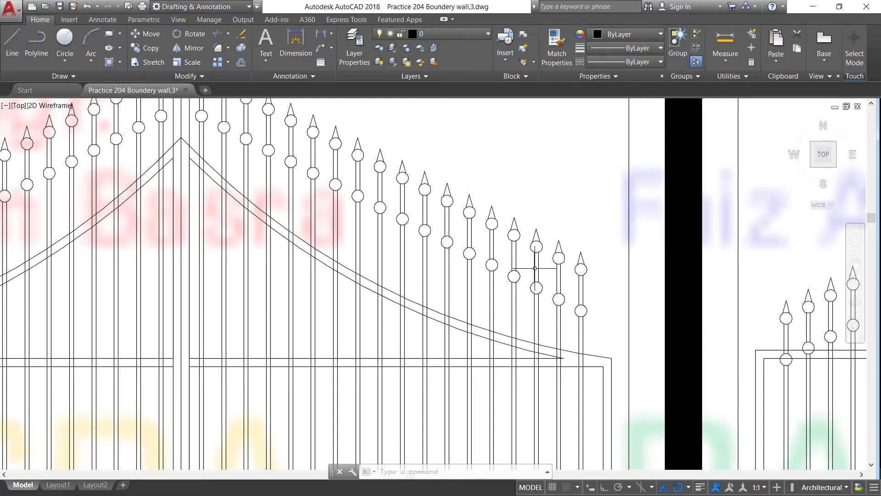
scroll(529, 238, "up", 2)
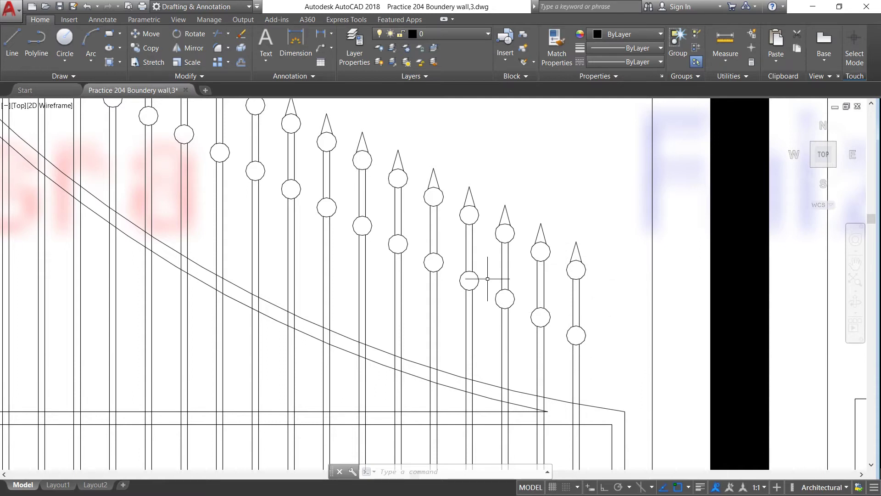
scroll(576, 245, "up", 4)
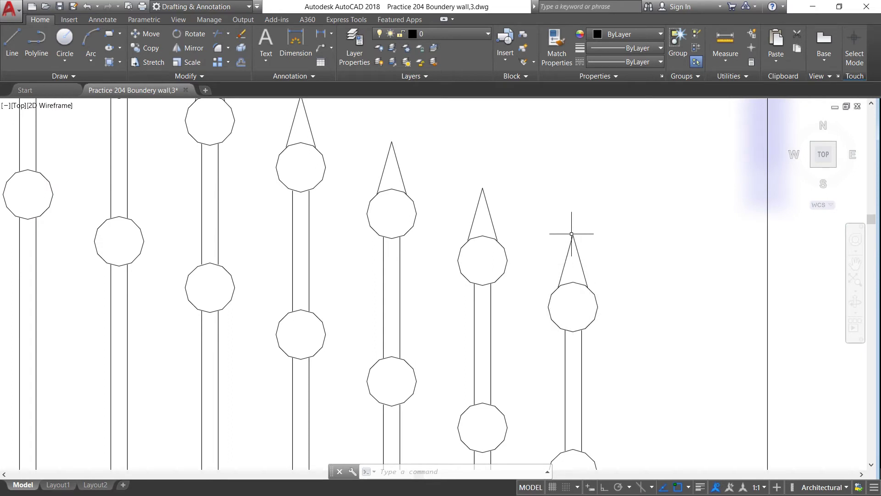
scroll(575, 258, "down", 2)
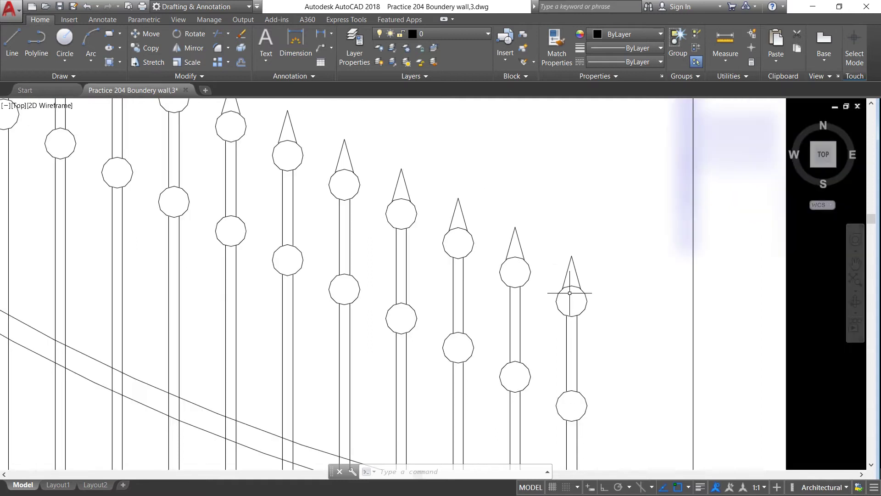
scroll(570, 293, "down", 3)
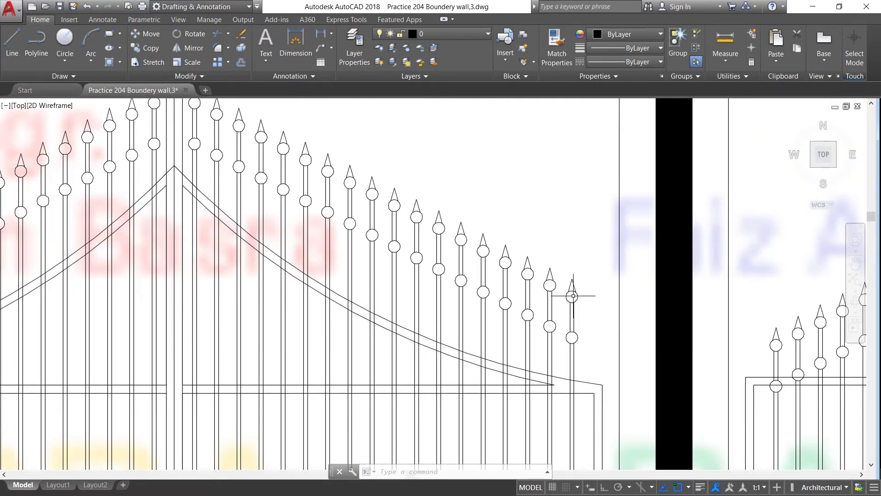
scroll(571, 305, "down", 2)
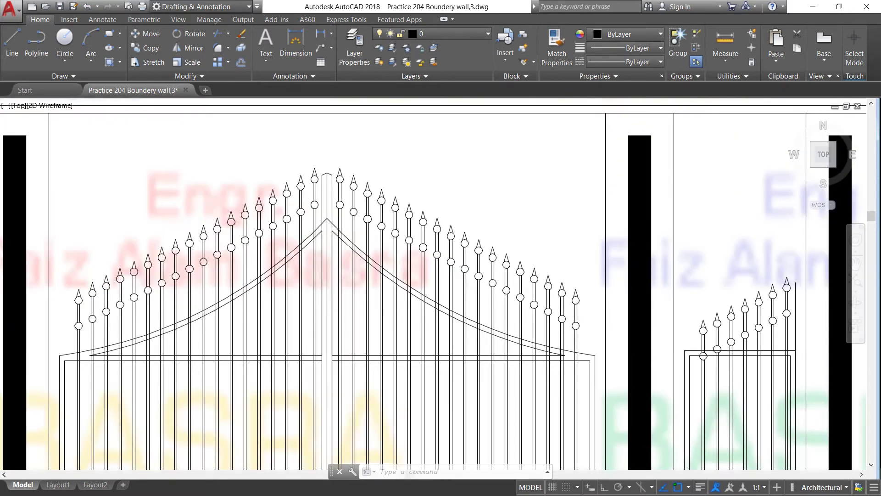
scroll(577, 307, "up", 2)
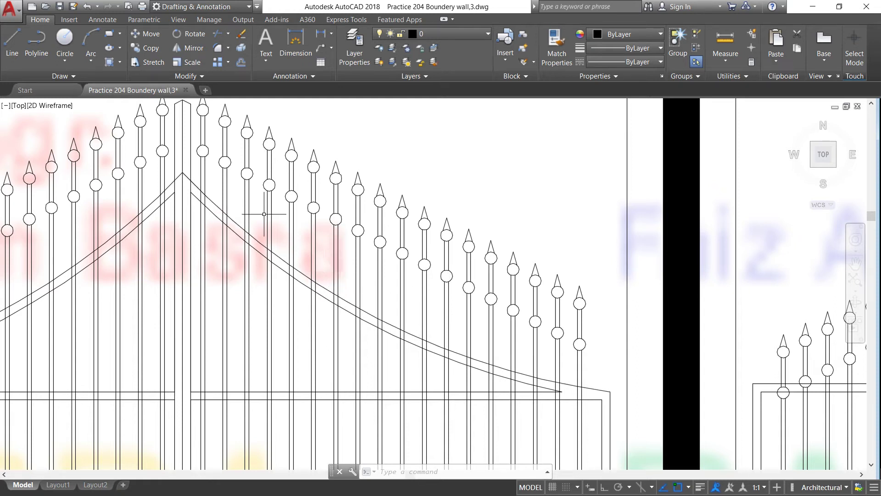
scroll(324, 198, "down", 4)
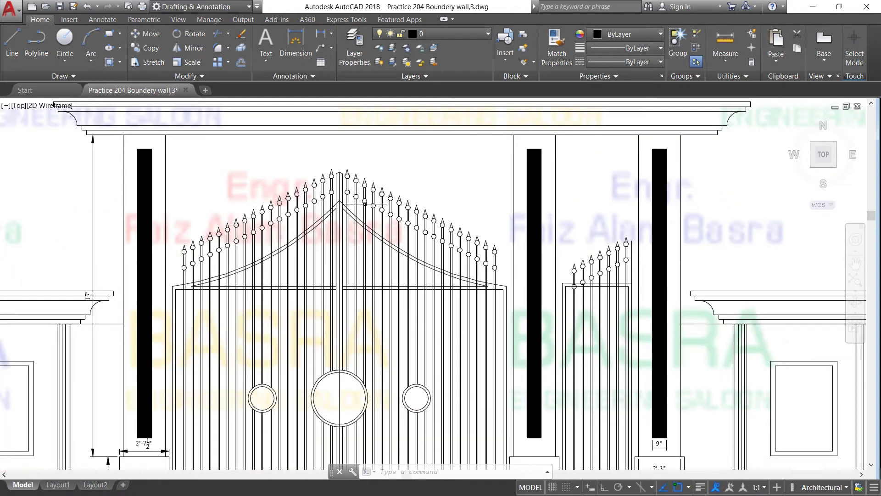
scroll(303, 195, "up", 2)
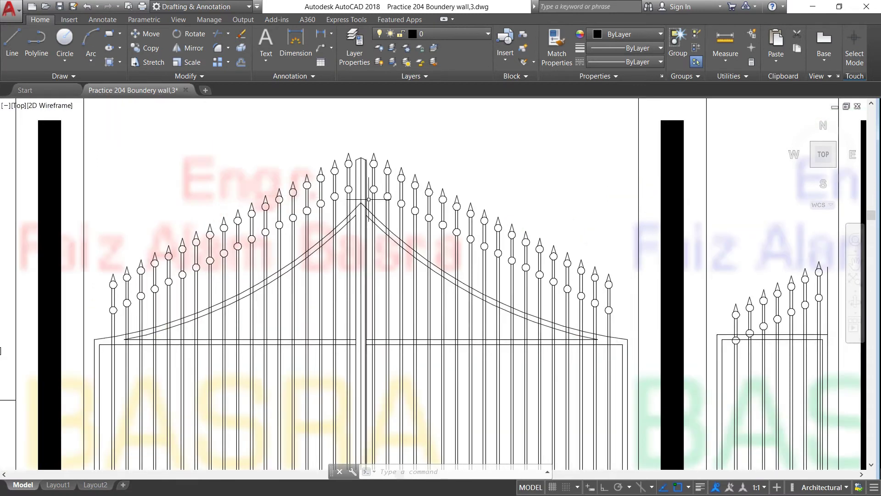
Put the right-half spike tops on the CANTE layer and colour that layer red
left_click(364, 134)
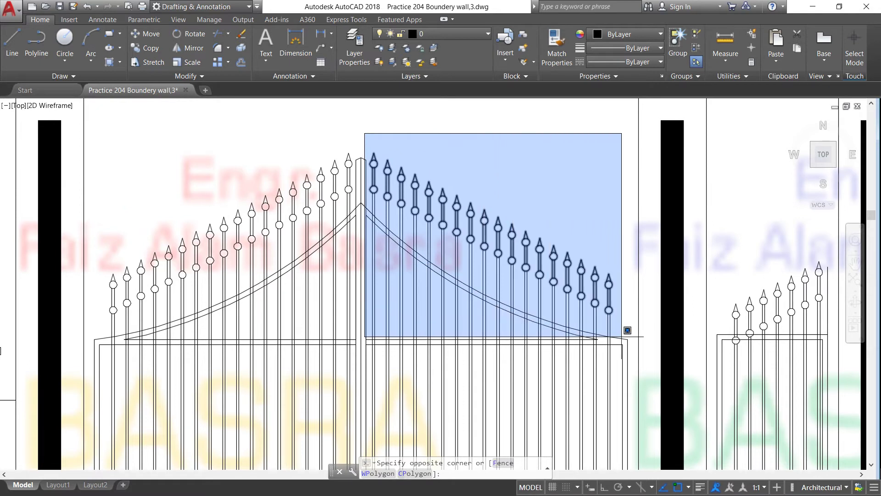
left_click(621, 330)
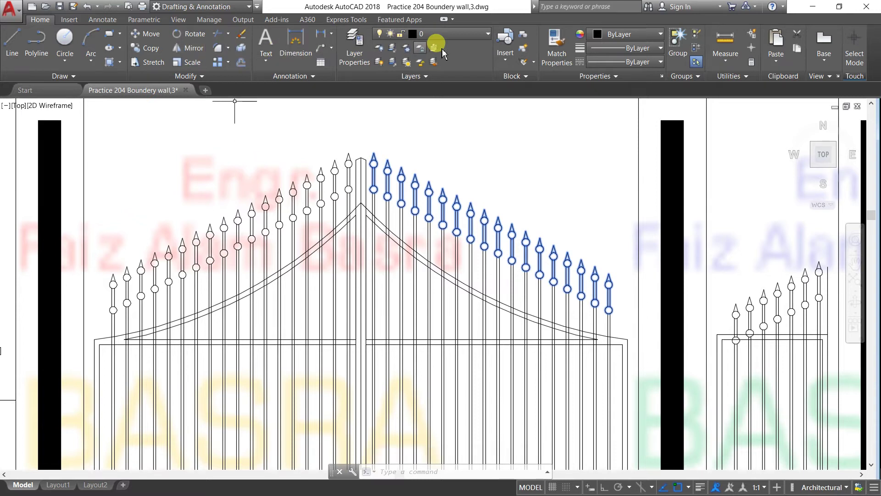
left_click(482, 34)
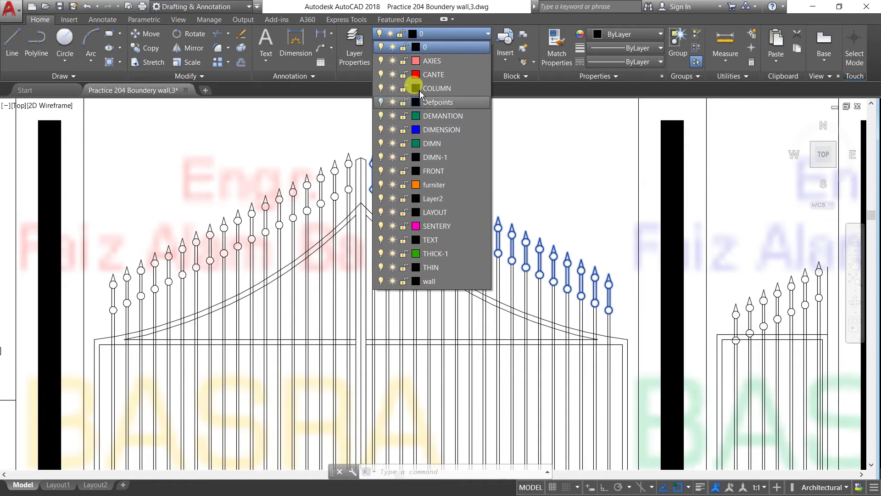
left_click(417, 80)
left_click(417, 78)
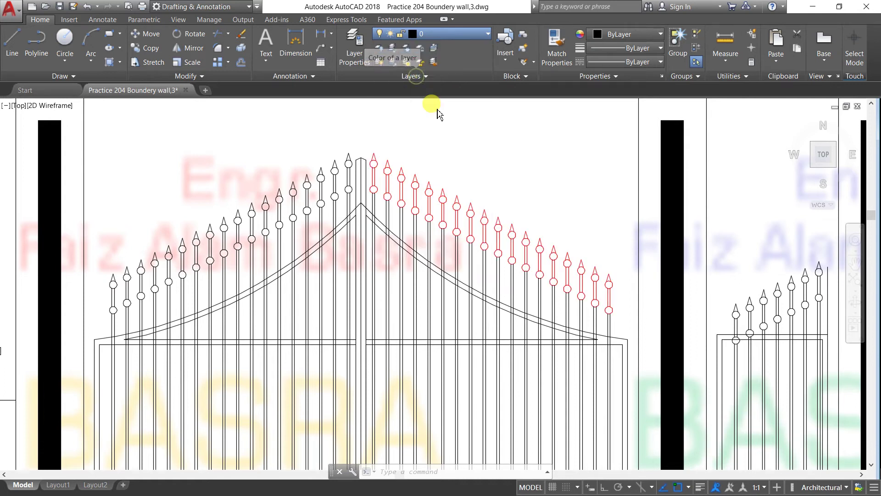
left_click(430, 332)
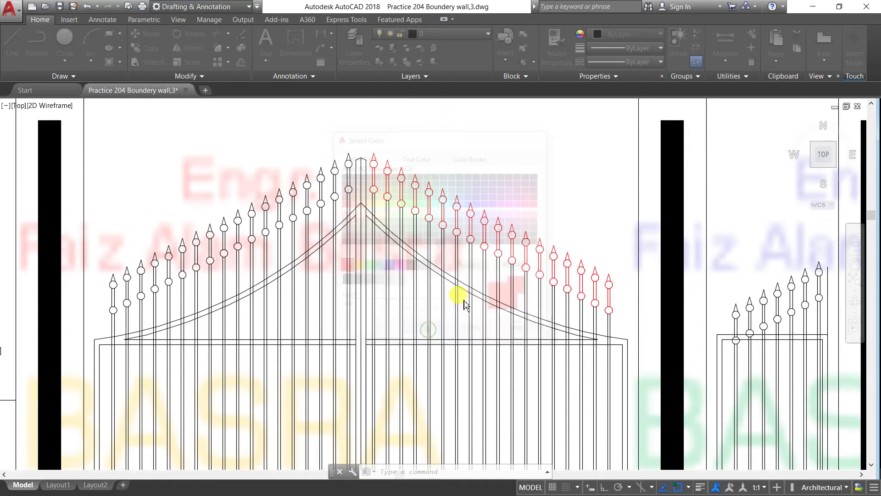
left_click(189, 48)
Mirror the right-half spike tops about a vertical line through the gate peak, keeping originals
scroll(365, 160, "up", 3)
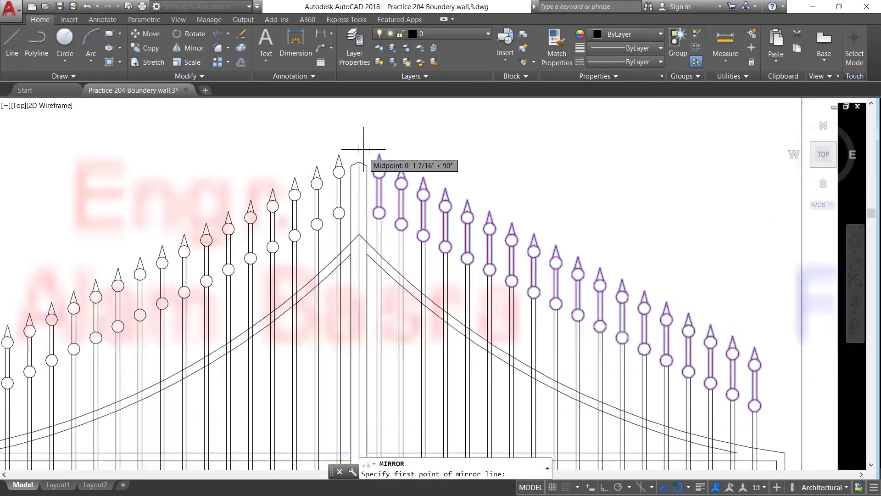
scroll(364, 150, "up", 2)
left_click(356, 169)
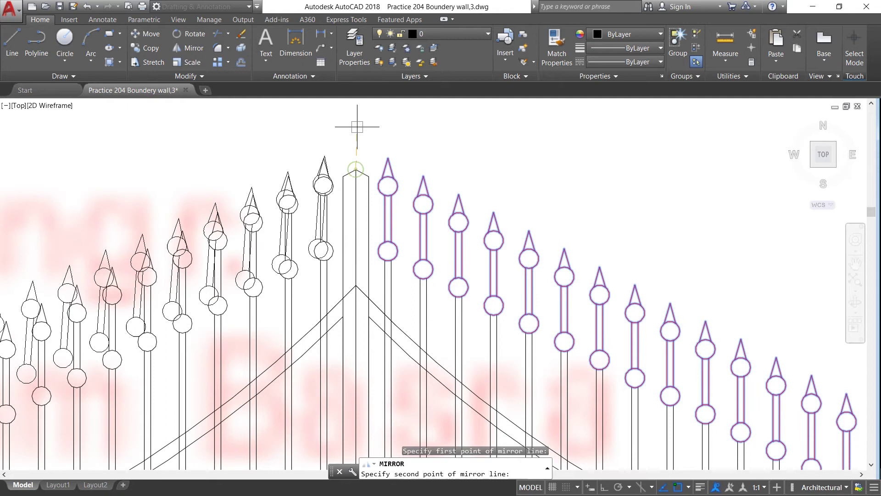
left_click(607, 488)
scroll(358, 276, "down", 1)
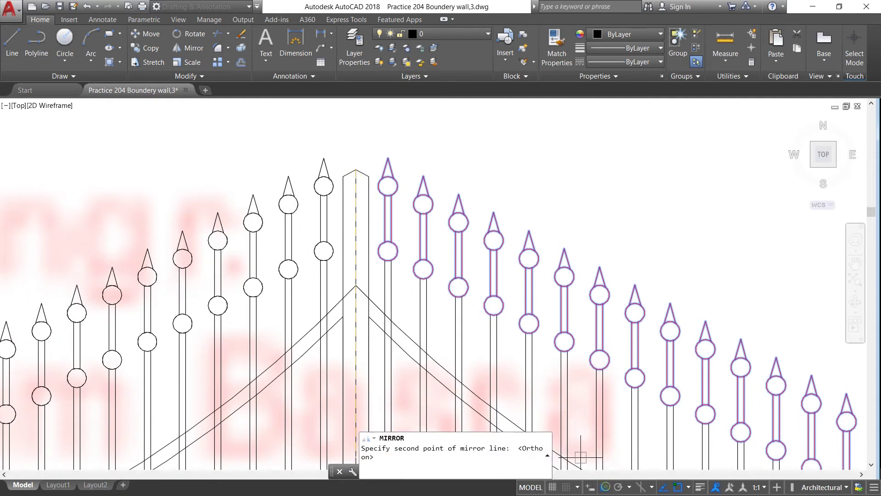
scroll(339, 183, "down", 2)
scroll(339, 183, "down", 1)
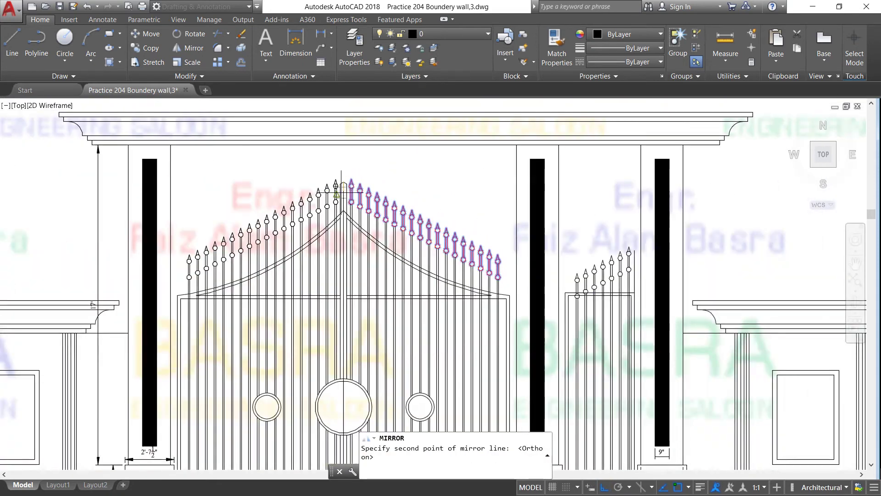
left_click(343, 105)
right_click(343, 111)
left_click(363, 115)
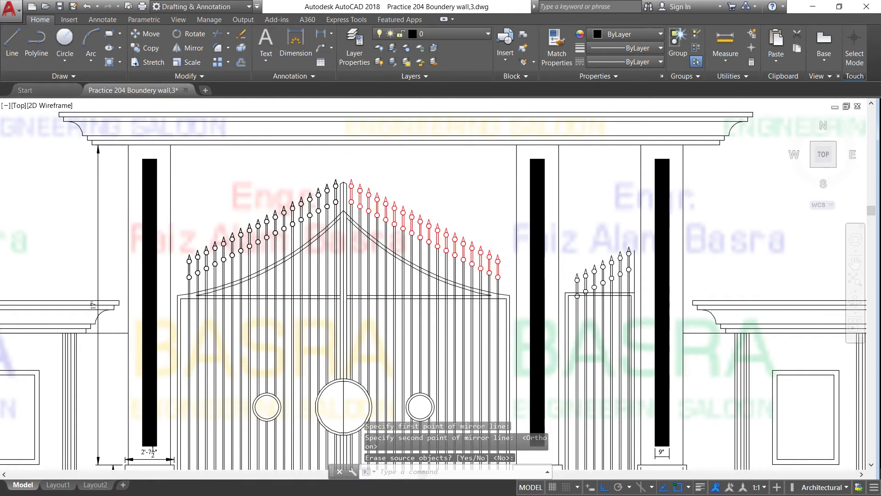
scroll(266, 232, "down", 1)
scroll(255, 241, "up", 4)
scroll(255, 239, "down", 4)
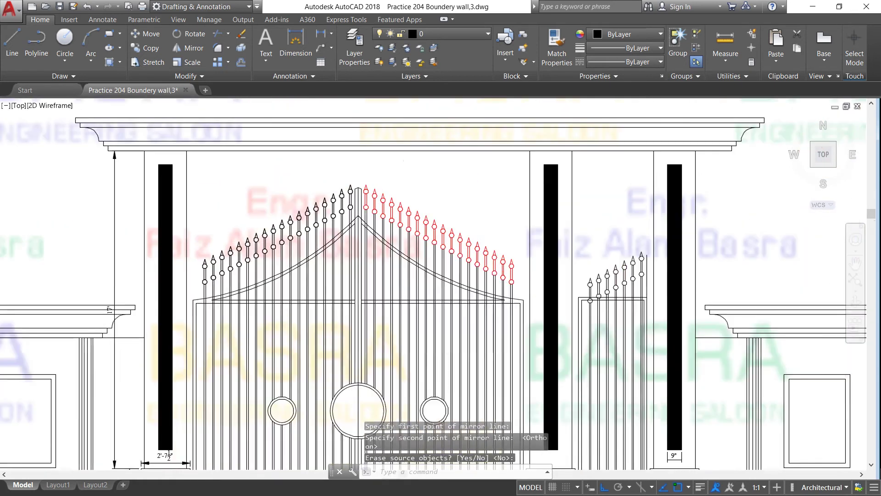
scroll(241, 226, "up", 2)
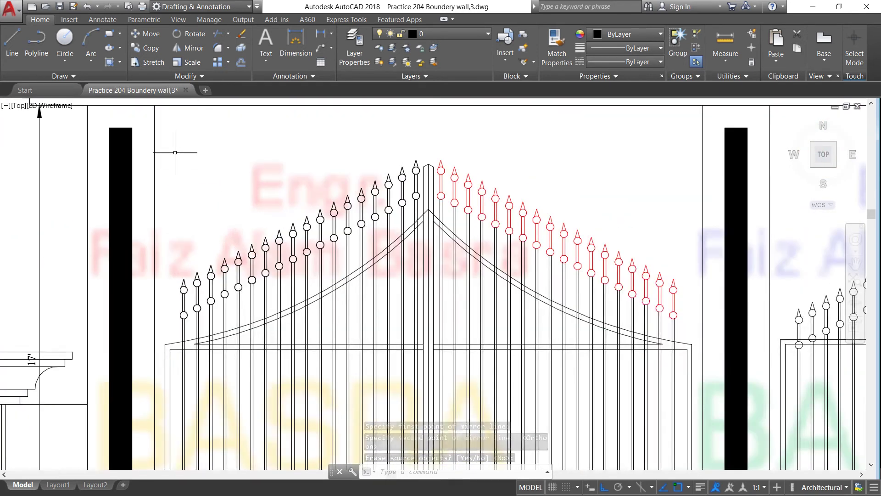
Erase the spike tops on the gate's left half
left_click(166, 123)
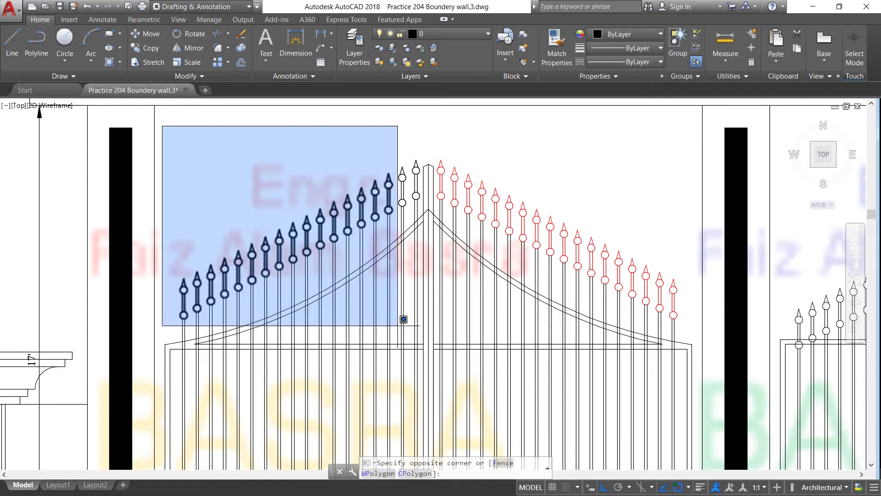
left_click(428, 323)
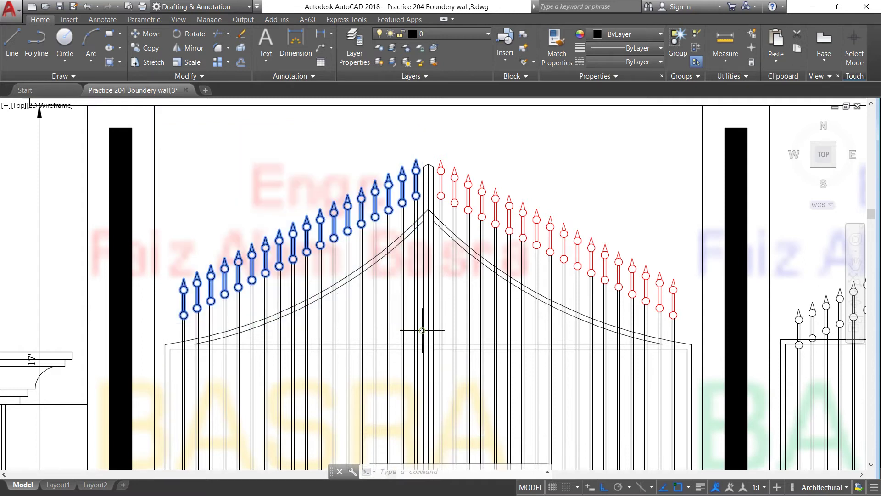
key("Delete")
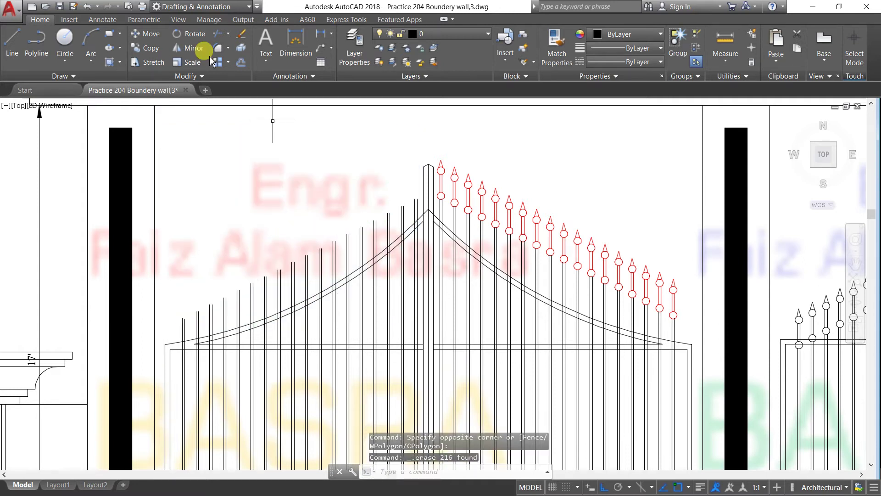
Mirror the 108 red right-half spike tops about the apex's vertical line, keeping originals
left_click(188, 48)
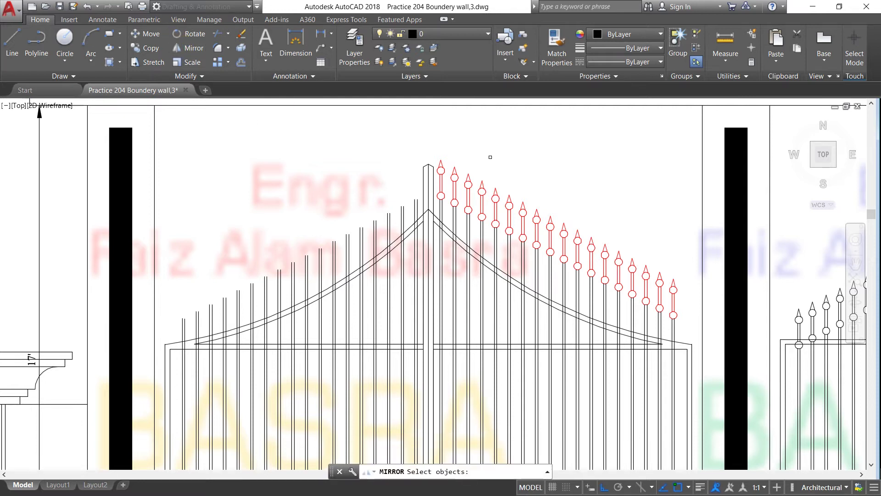
left_click(431, 145)
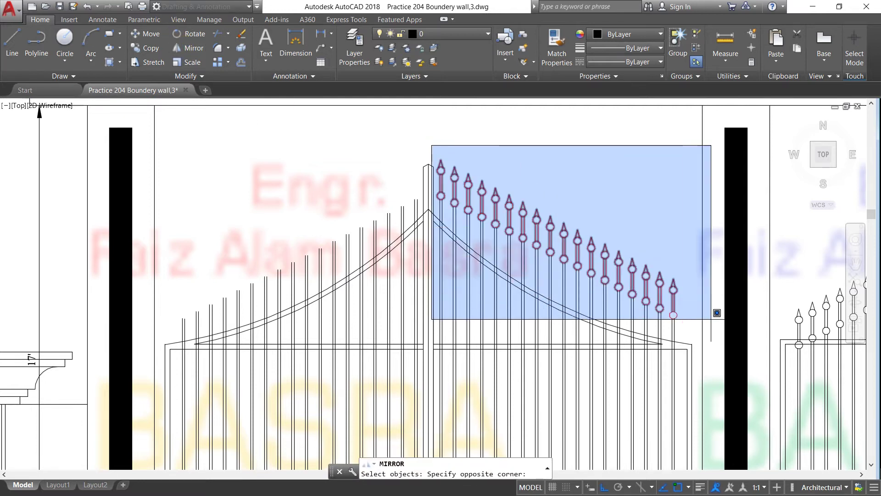
left_click(711, 322)
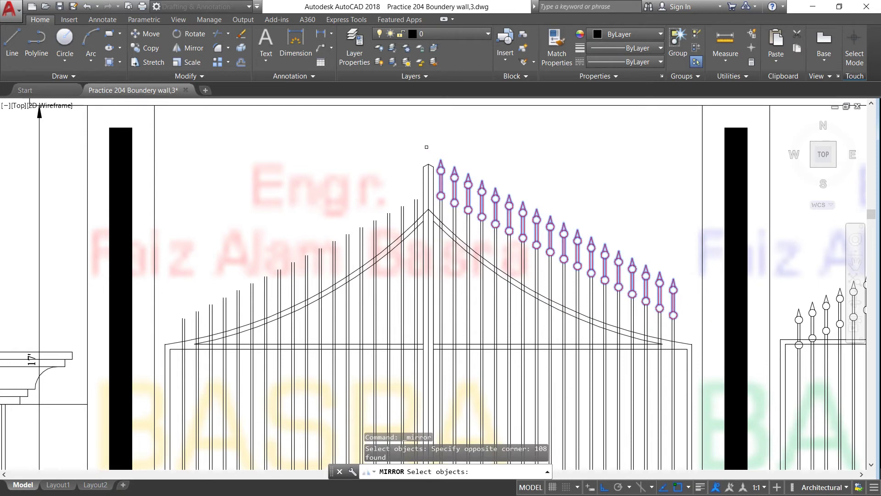
key("Return")
scroll(427, 218, "up", 4)
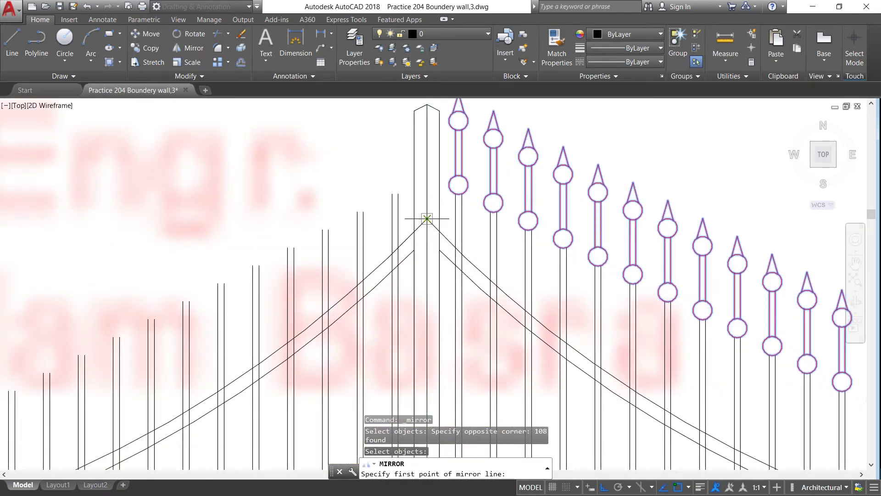
left_click(427, 218)
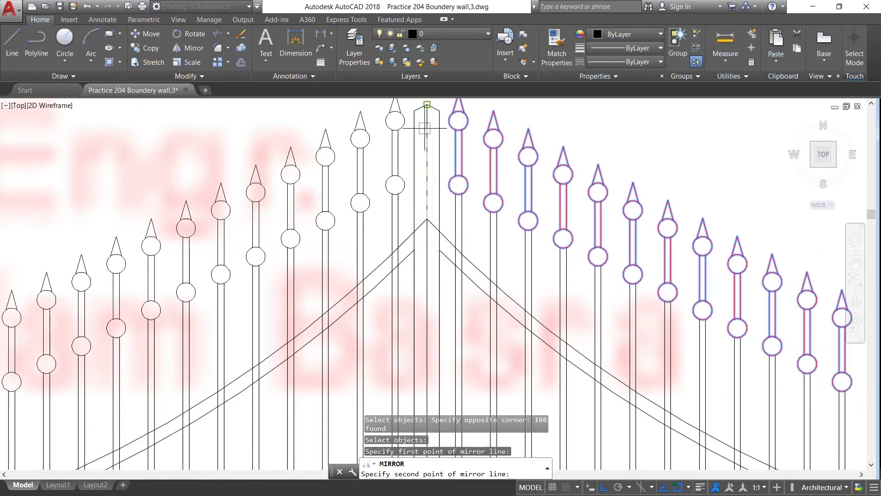
left_click(427, 104)
right_click(427, 105)
left_click(444, 113)
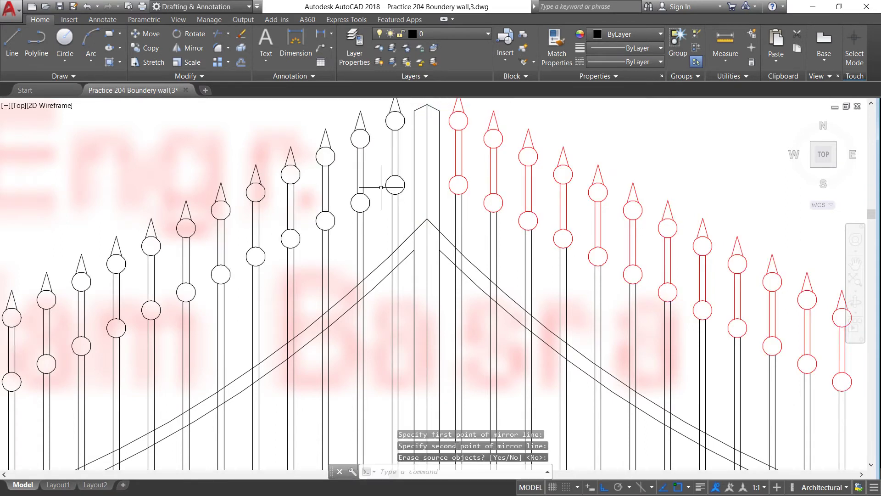
scroll(378, 204, "down", 4)
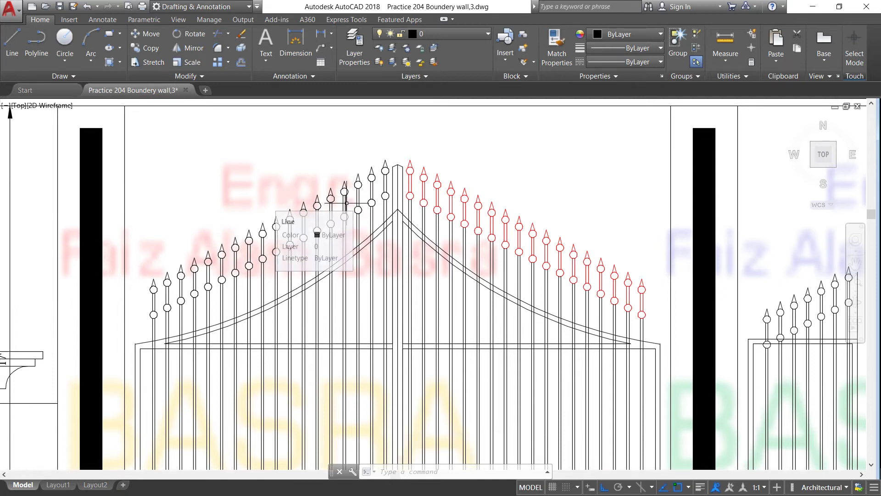
Zoom in on the small side gate's bottom rail beside the 2'-3" pillar
scroll(441, 200, "down", 4)
scroll(447, 285, "up", 2)
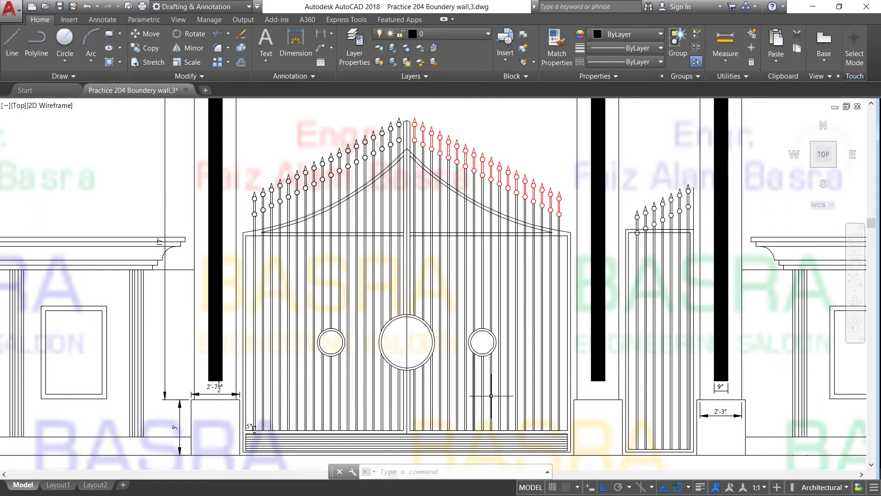
scroll(469, 387, "down", 2)
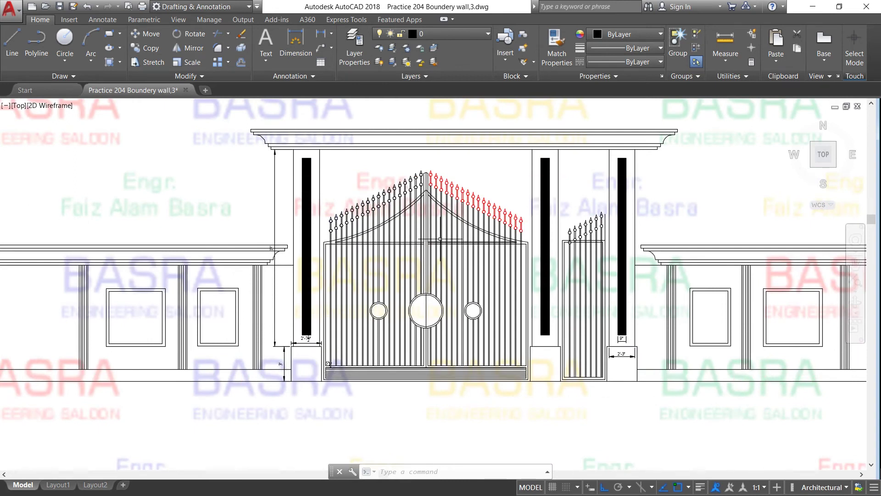
scroll(440, 238, "up", 2)
scroll(400, 179, "up", 2)
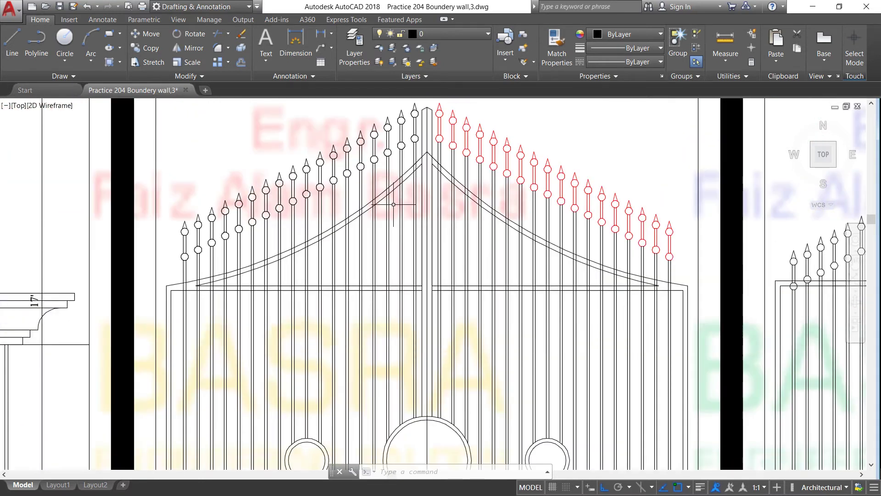
scroll(329, 192, "down", 2)
scroll(290, 188, "down", 2)
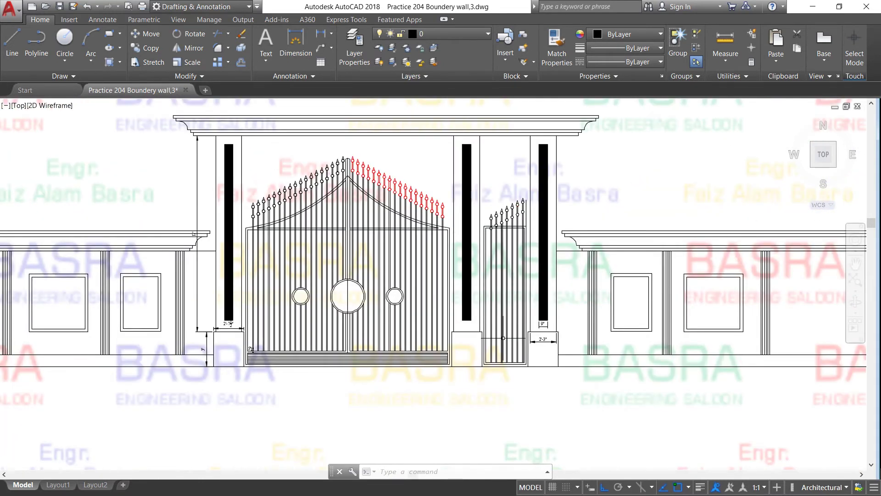
scroll(503, 338, "up", 3)
scroll(314, 316, "down", 2)
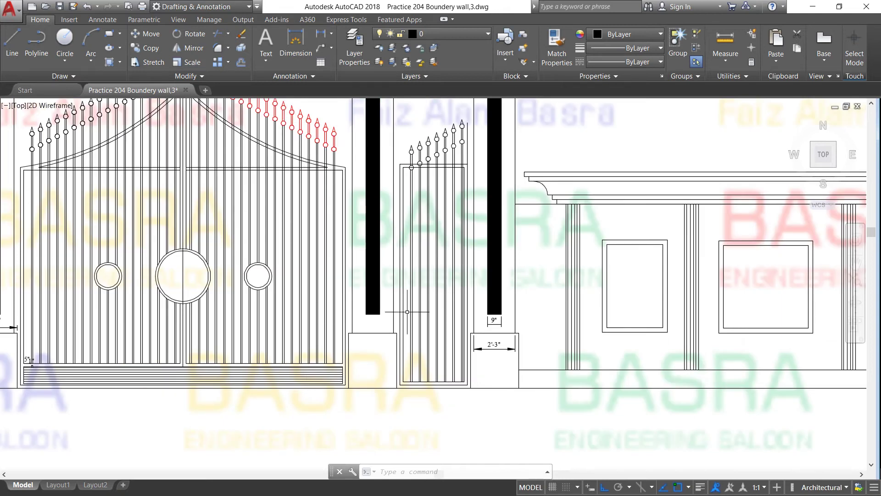
scroll(445, 384, "up", 2)
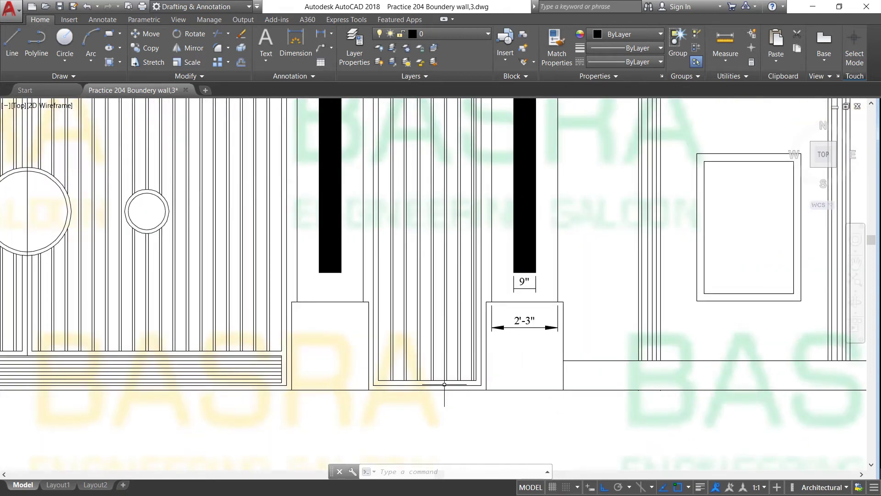
scroll(406, 384, "down", 2)
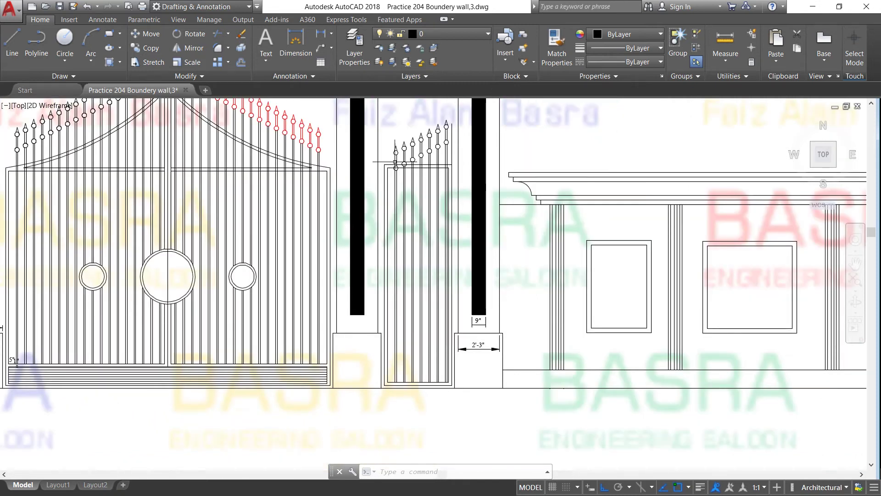
scroll(395, 162, "up", 4)
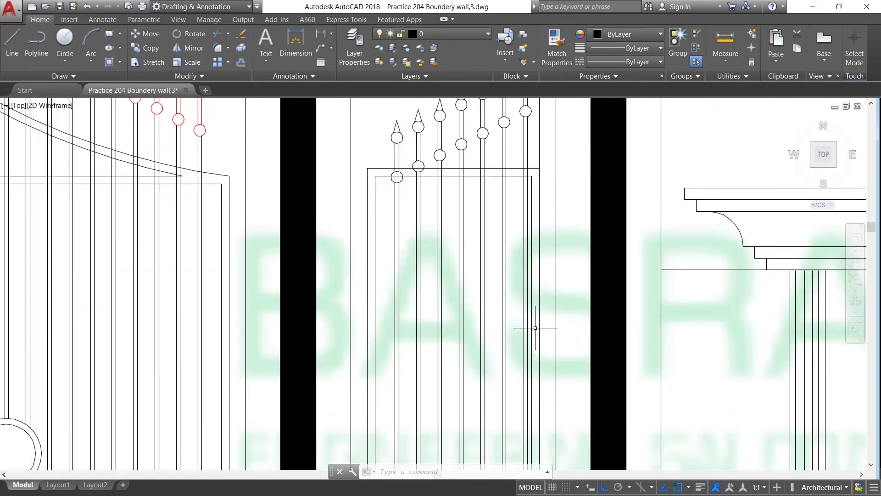
scroll(406, 185, "down", 4)
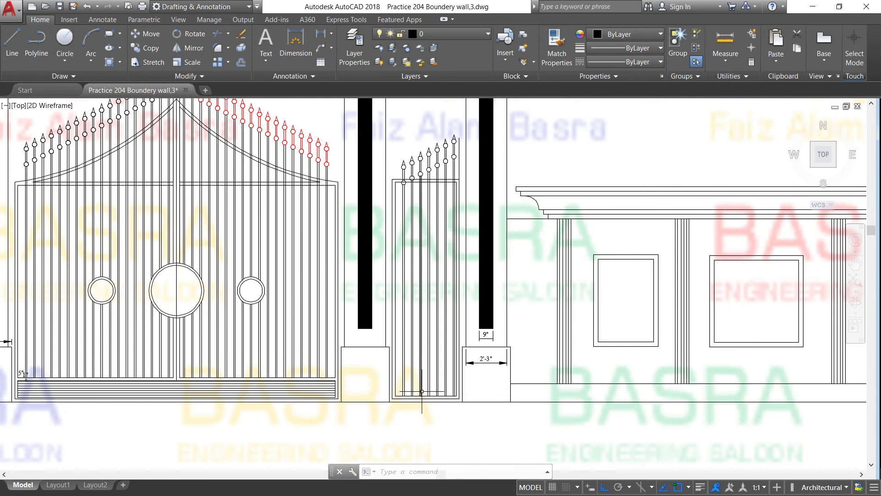
scroll(408, 386, "up", 2)
scroll(394, 393, "up", 2)
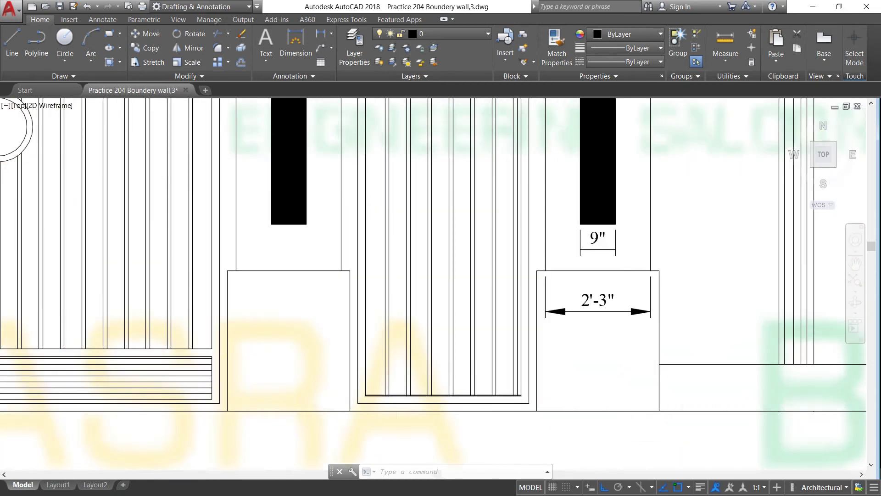
scroll(402, 395, "up", 4)
Add a 5" and a 1" linear dimension along the small gate's bottom frame
left_click(296, 42)
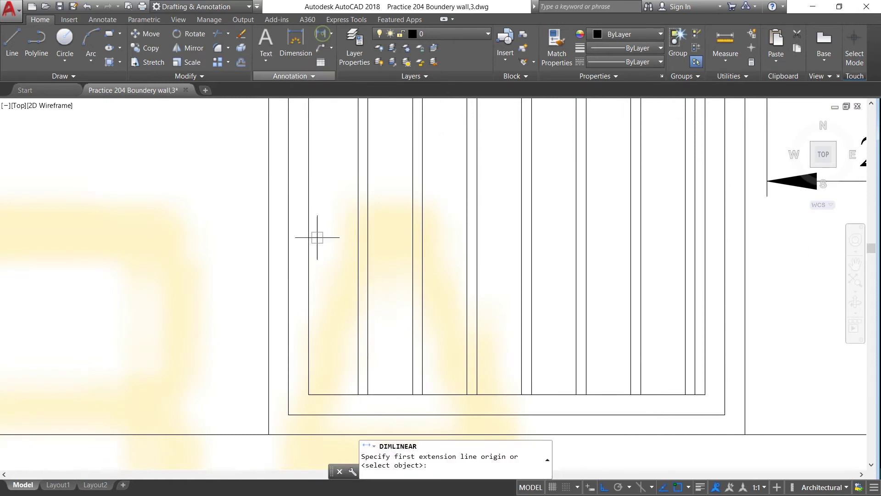
left_click(309, 394)
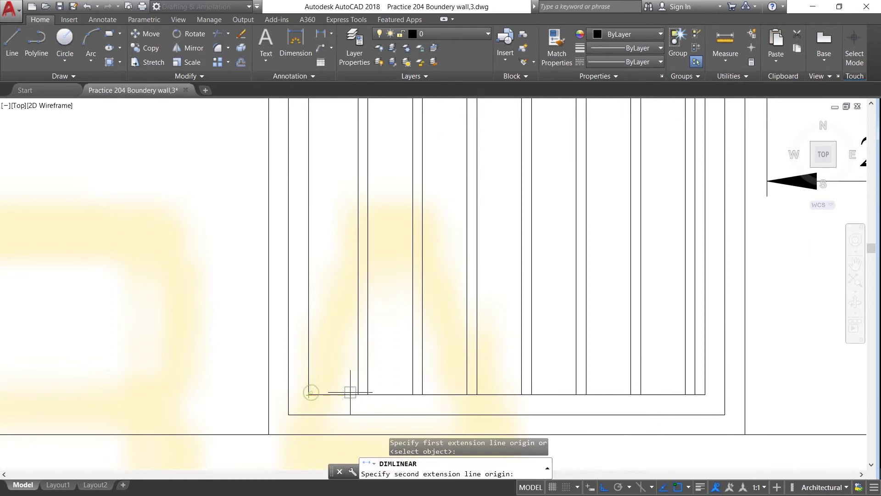
left_click(358, 395)
left_click(345, 367)
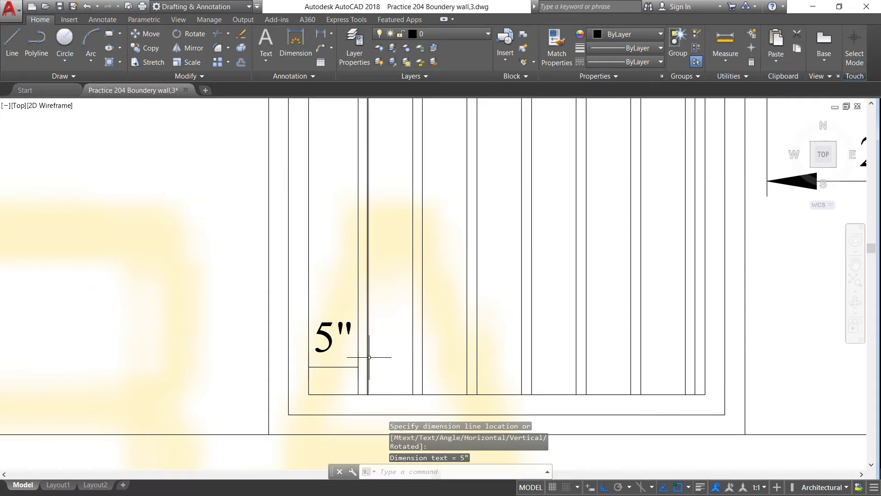
left_click(295, 40)
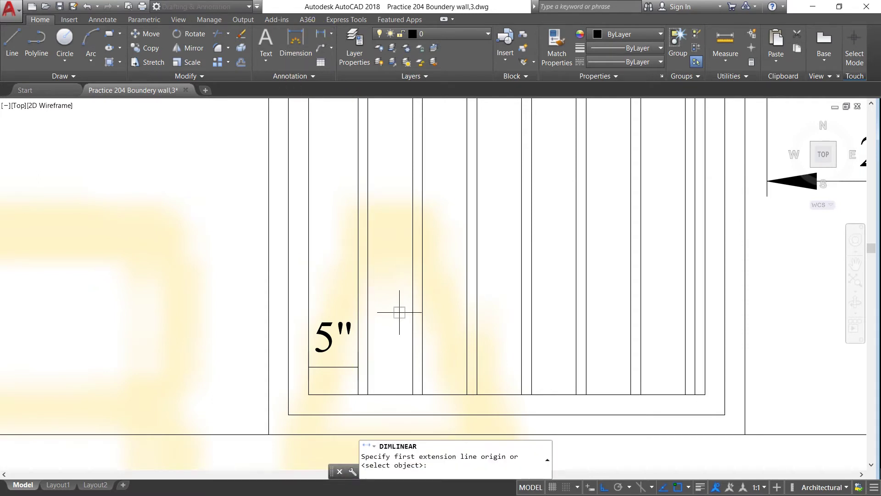
left_click(413, 395)
left_click(423, 395)
scroll(378, 328, "down", 2)
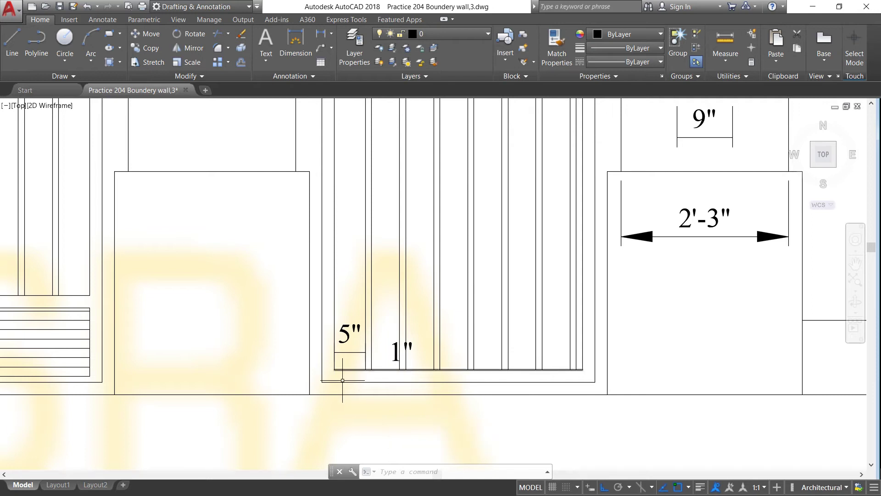
scroll(343, 381, "down", 1)
scroll(354, 388, "down", 1)
scroll(370, 385, "down", 1)
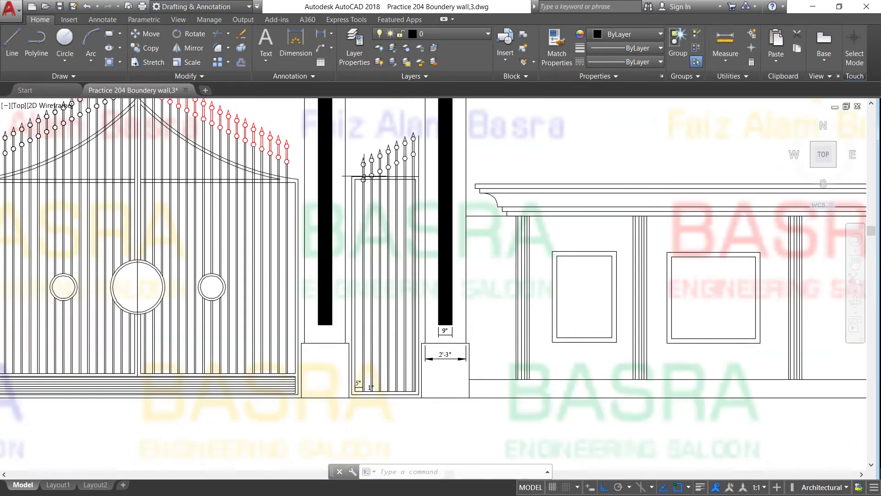
scroll(381, 149, "up", 2)
scroll(394, 189, "down", 2)
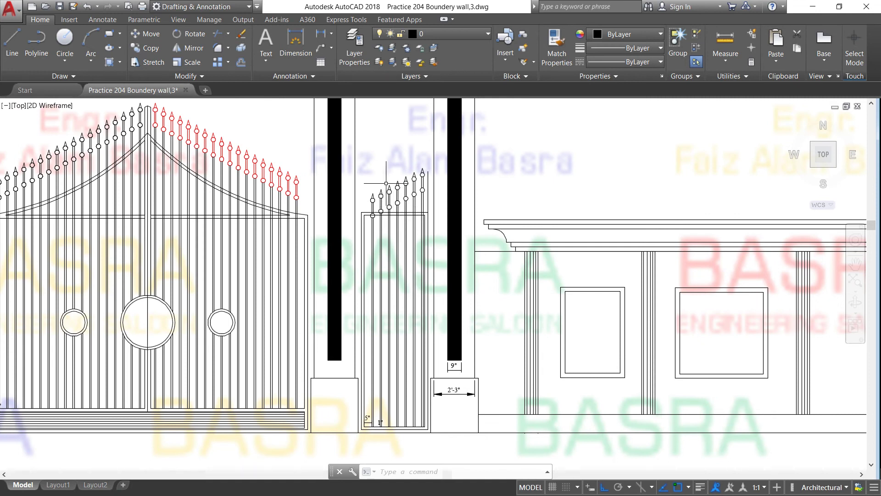
scroll(386, 188, "up", 2)
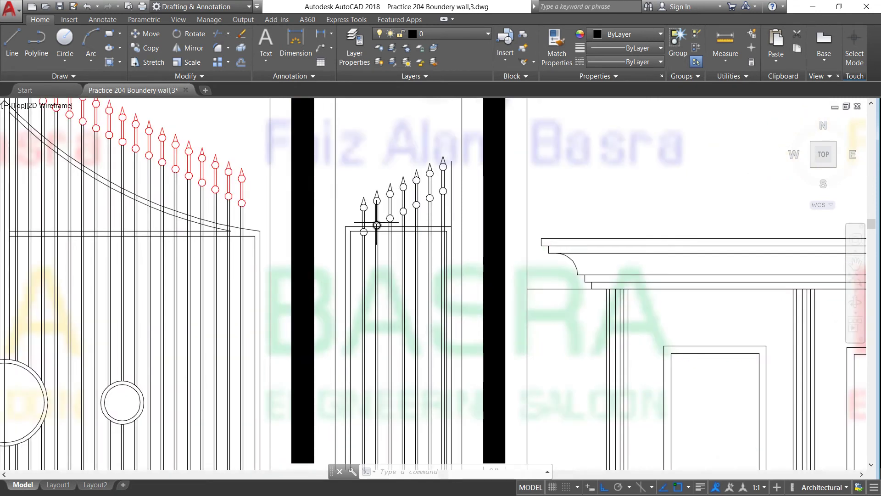
scroll(383, 230, "down", 2)
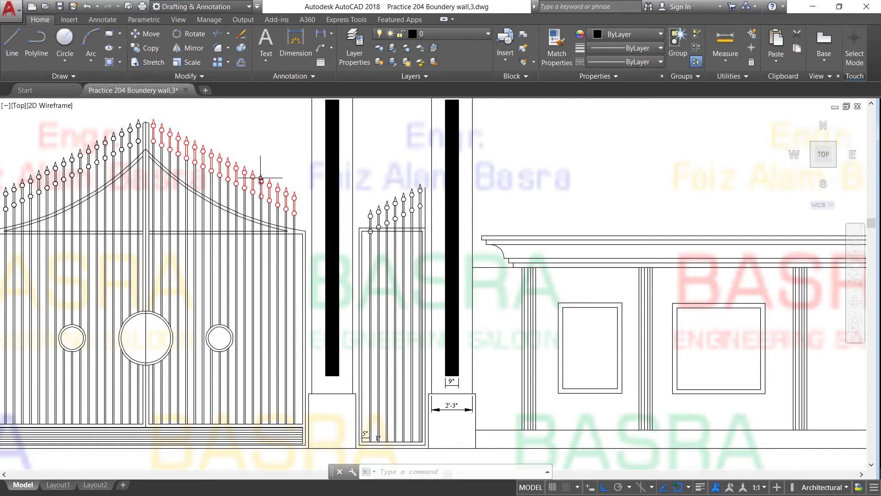
scroll(260, 179, "down", 2)
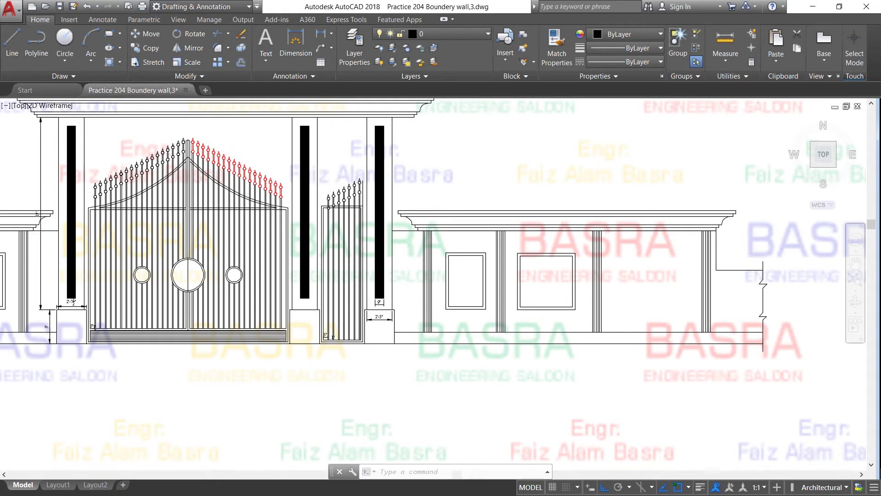
scroll(322, 176, "up", 2)
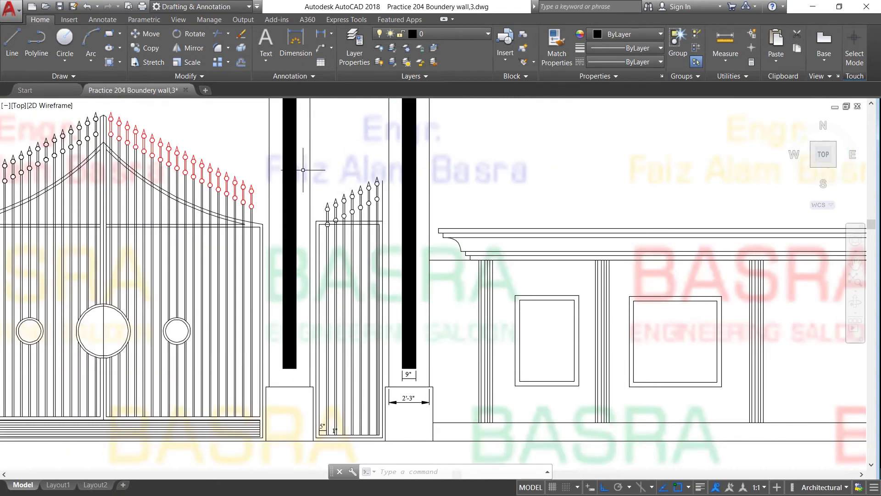
scroll(296, 193, "down", 2)
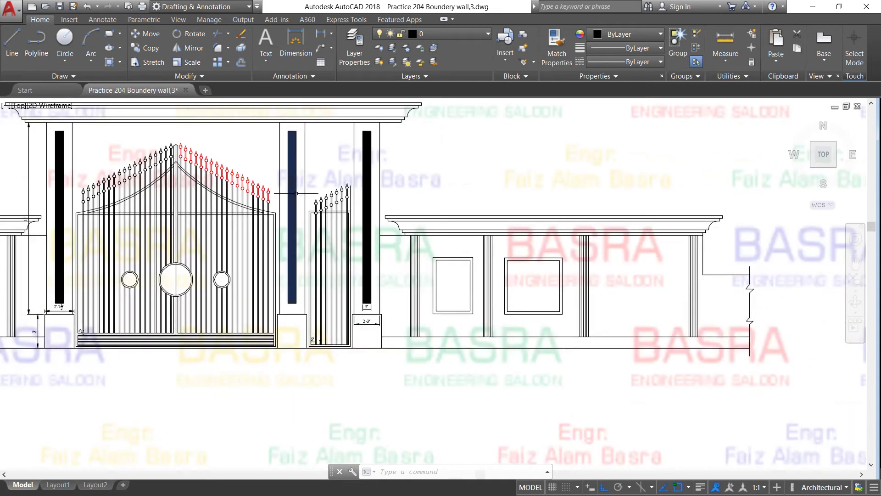
scroll(335, 202, "up", 2)
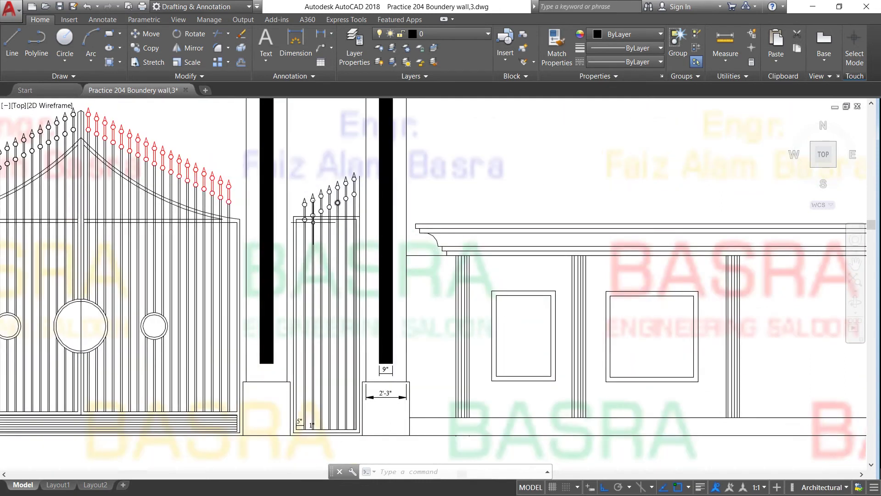
scroll(314, 222, "up", 2)
scroll(365, 199, "down", 2)
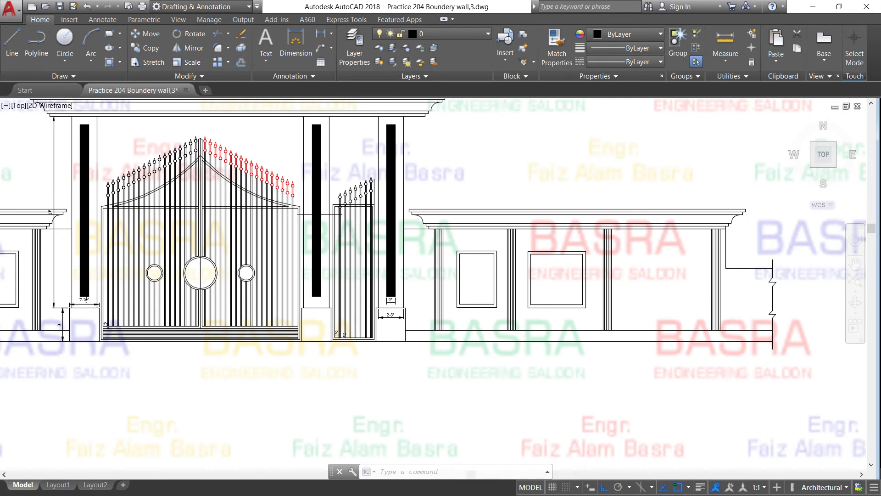
scroll(349, 193, "up", 1)
scroll(352, 182, "up", 2)
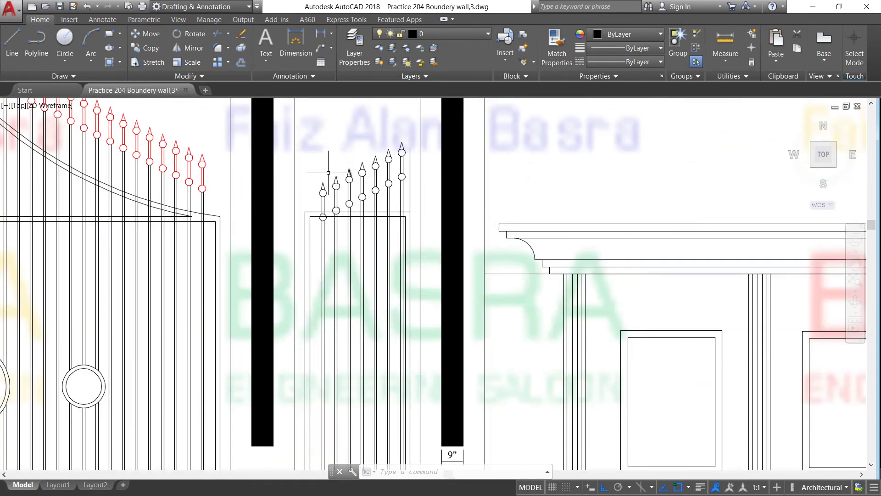
scroll(370, 200, "down", 1)
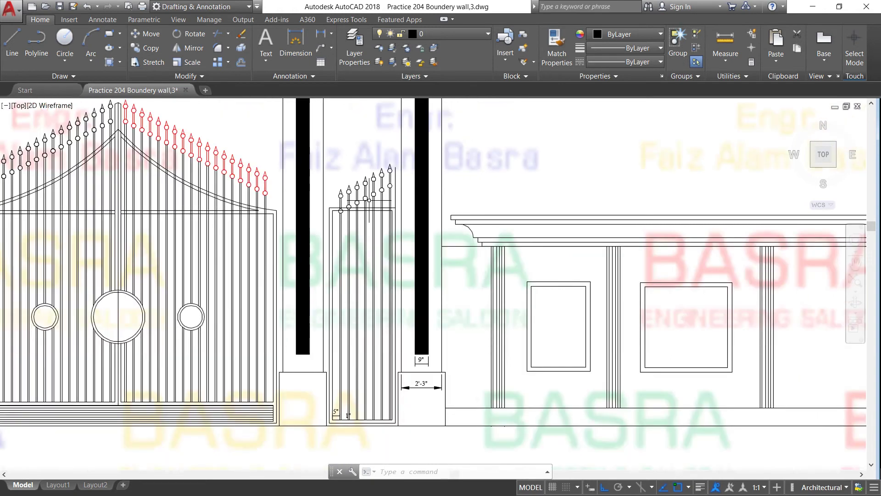
scroll(370, 200, "down", 1)
scroll(372, 196, "up", 1)
scroll(371, 196, "up", 1)
scroll(370, 196, "down", 1)
scroll(370, 195, "down", 3)
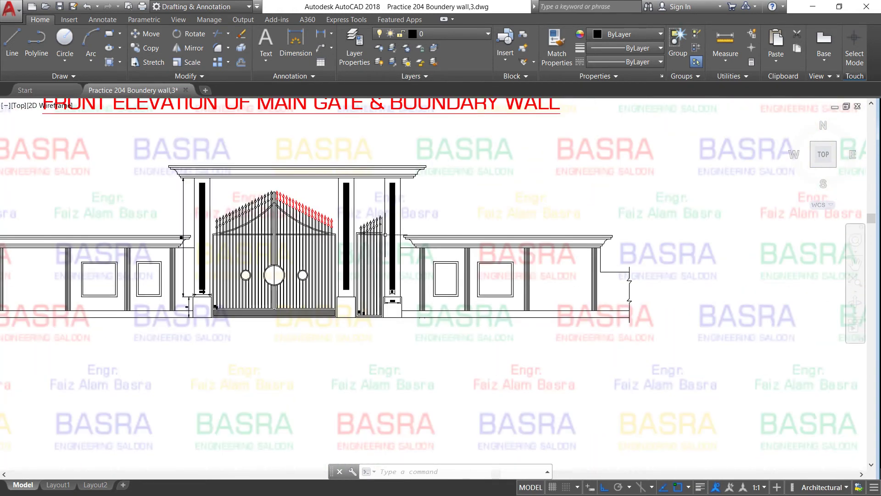
scroll(230, 177, "up", 2)
scroll(221, 177, "up", 1)
scroll(221, 174, "down", 1)
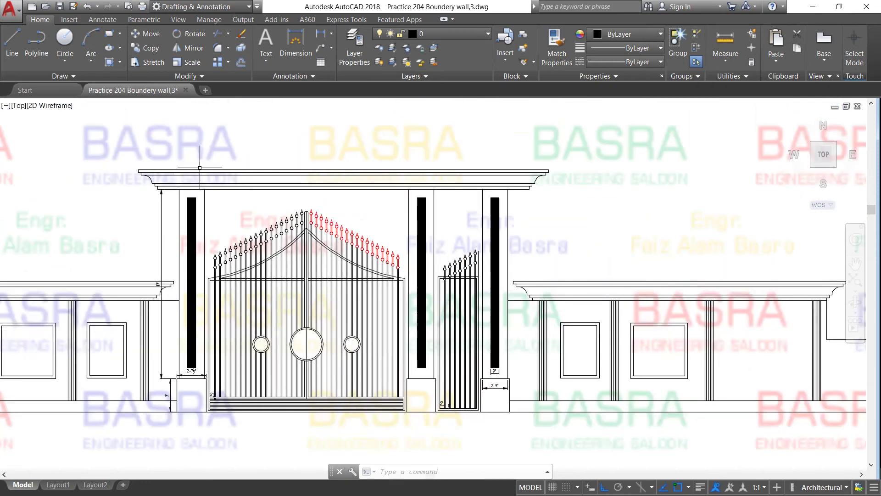
scroll(216, 170, "up", 1)
scroll(198, 186, "up", 1)
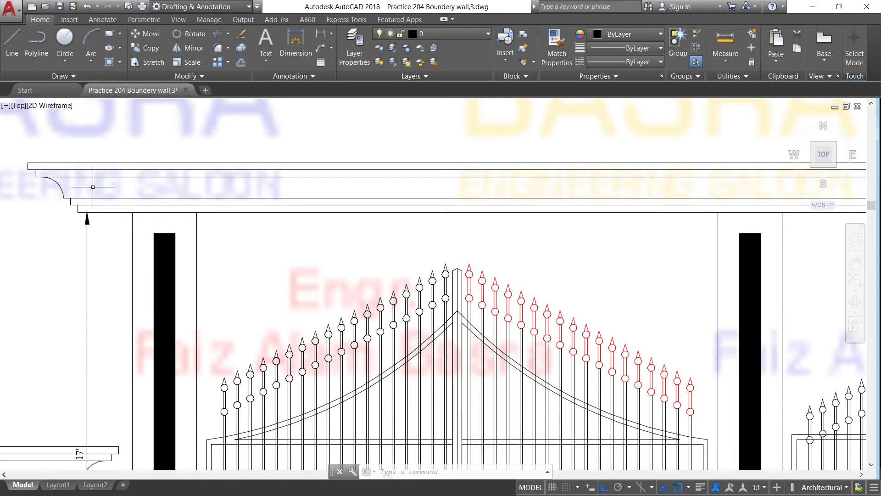
Dimension the main gate cornice's lower edge to the pillar edge as 1'-11 1/2"
scroll(82, 208, "up", 1)
left_click(303, 41)
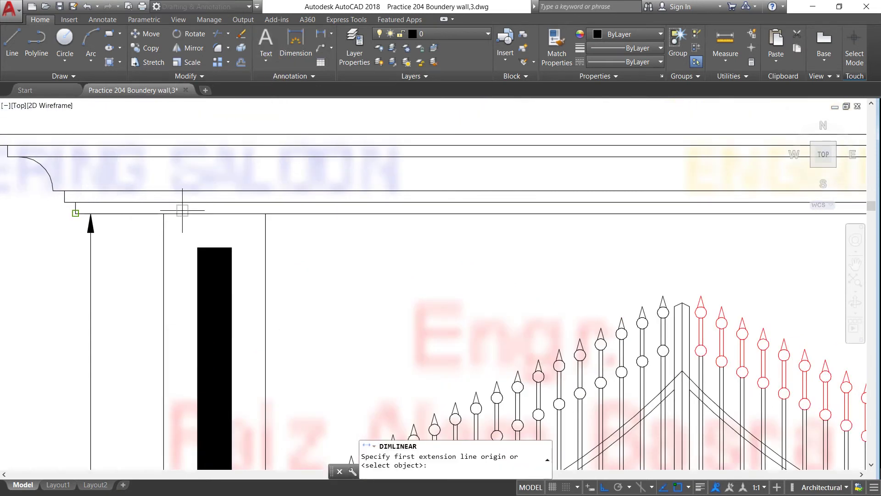
left_click(163, 214)
left_click(76, 213)
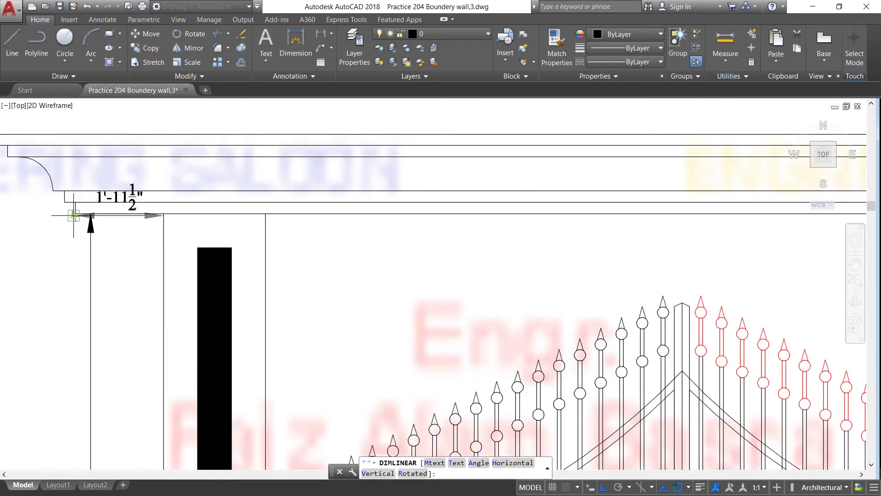
left_click(68, 256)
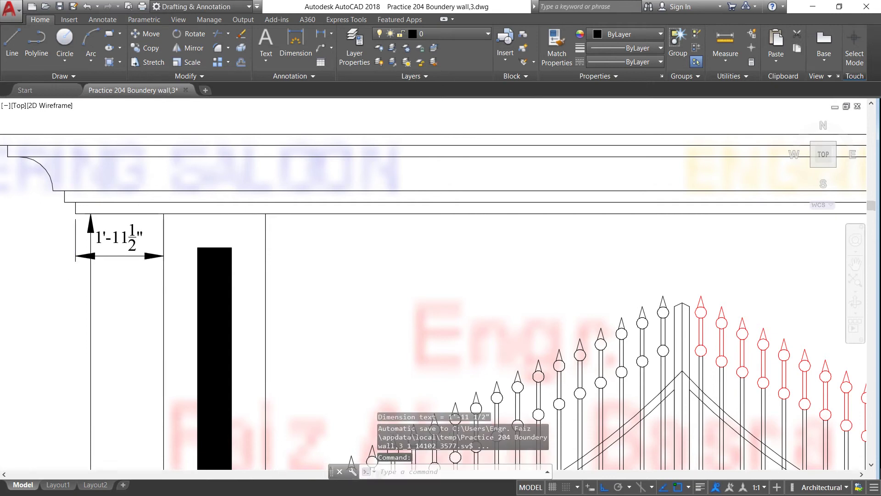
scroll(158, 212, "down", 5)
scroll(128, 211, "up", 5)
scroll(131, 209, "up", 2)
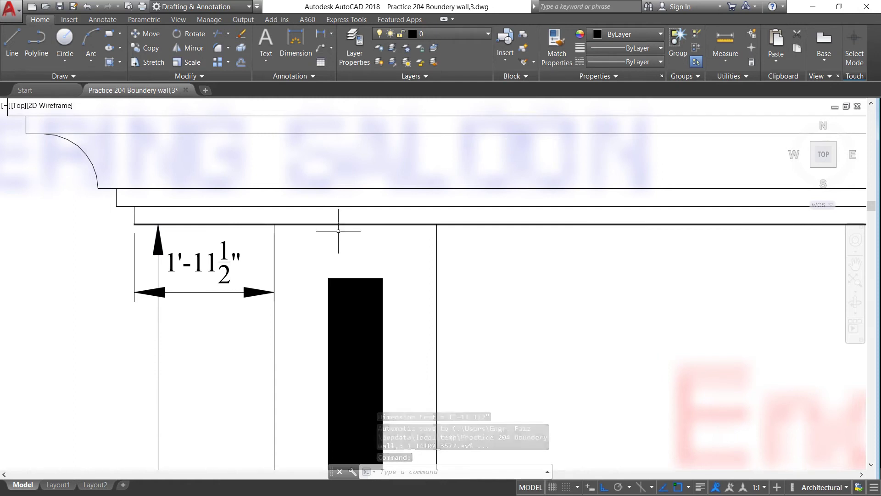
scroll(280, 234, "down", 2)
scroll(190, 229, "up", 2)
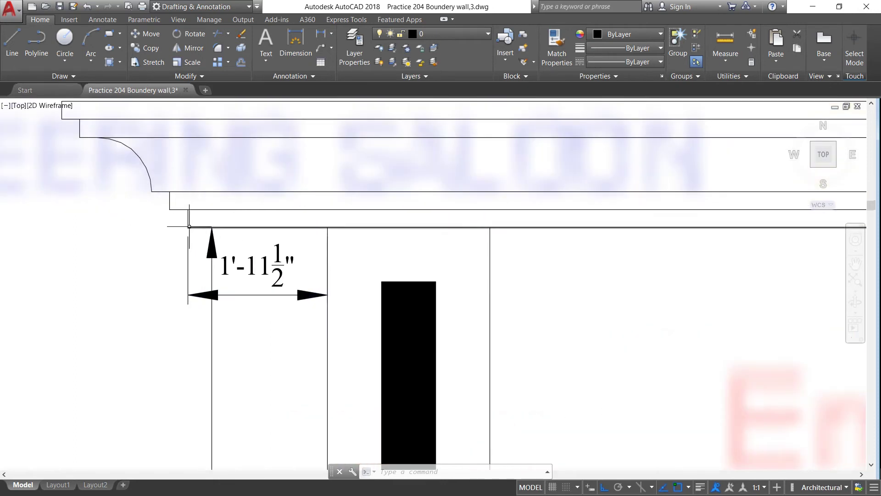
scroll(174, 212, "up", 2)
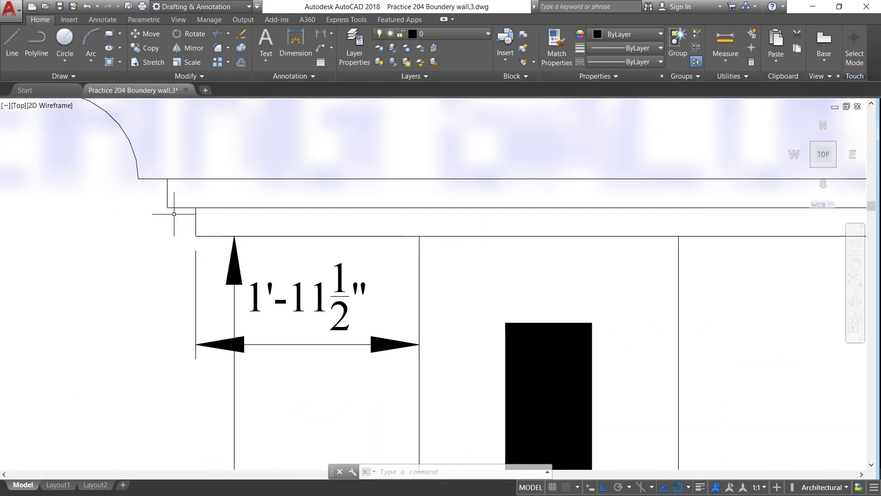
Add two stacked 3" linear dimensions across the cornice steps
left_click(321, 34)
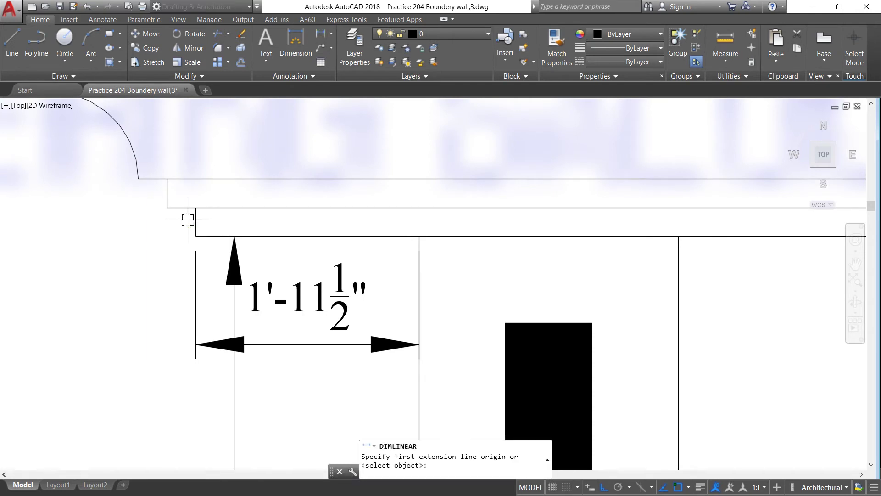
left_click(196, 207)
left_click(167, 207)
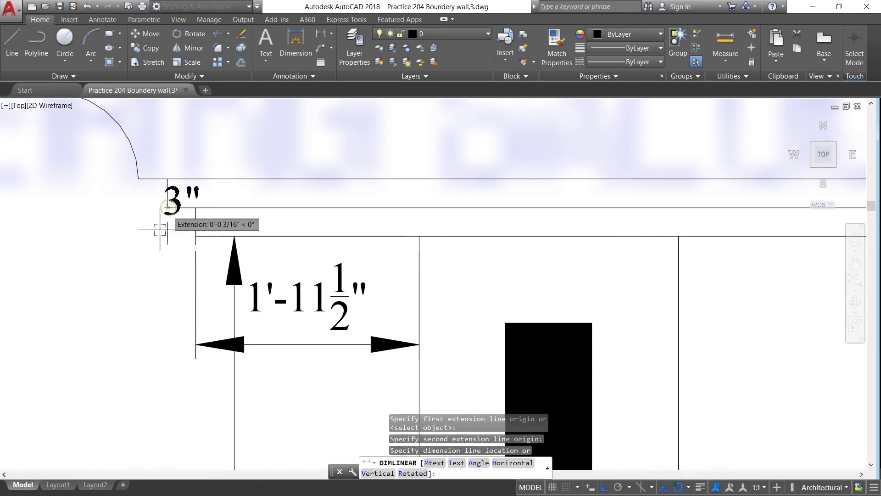
left_click(161, 247)
left_click(296, 38)
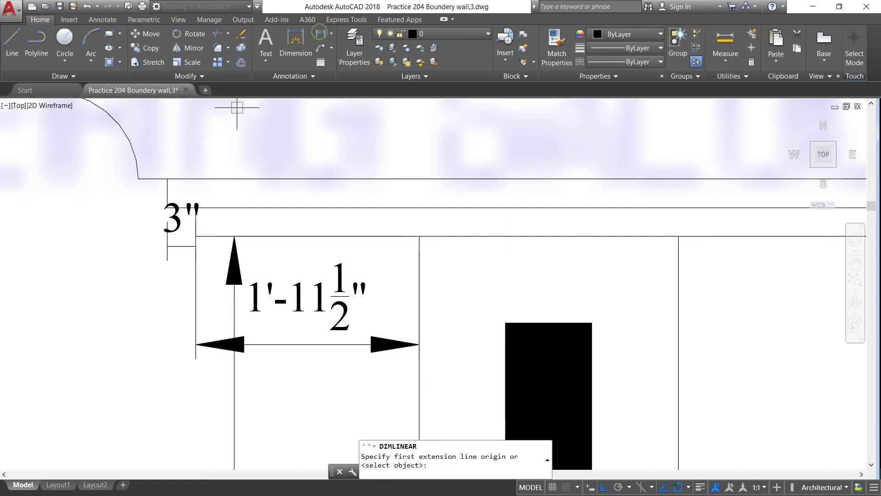
left_click(167, 178)
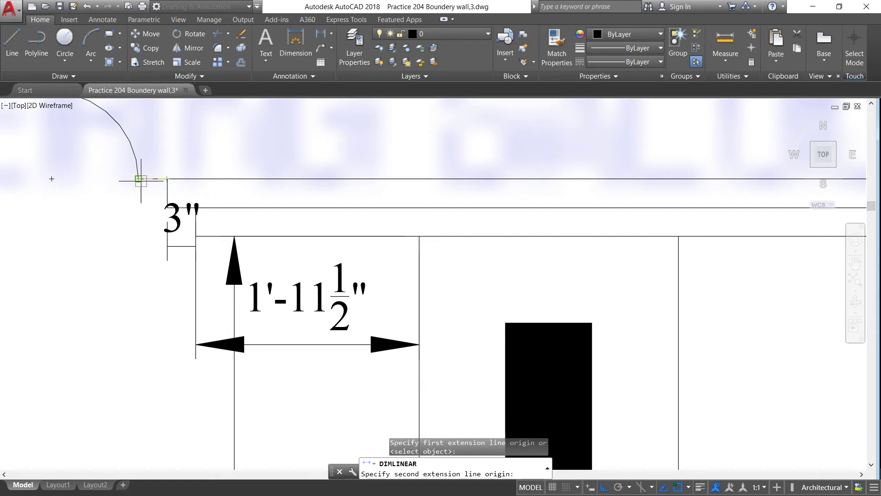
left_click(138, 179)
left_click(138, 213)
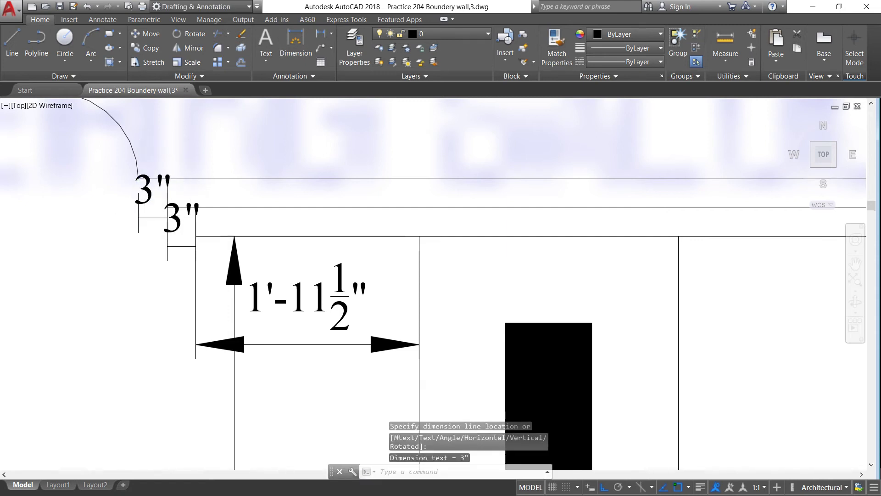
scroll(261, 220, "down", 3)
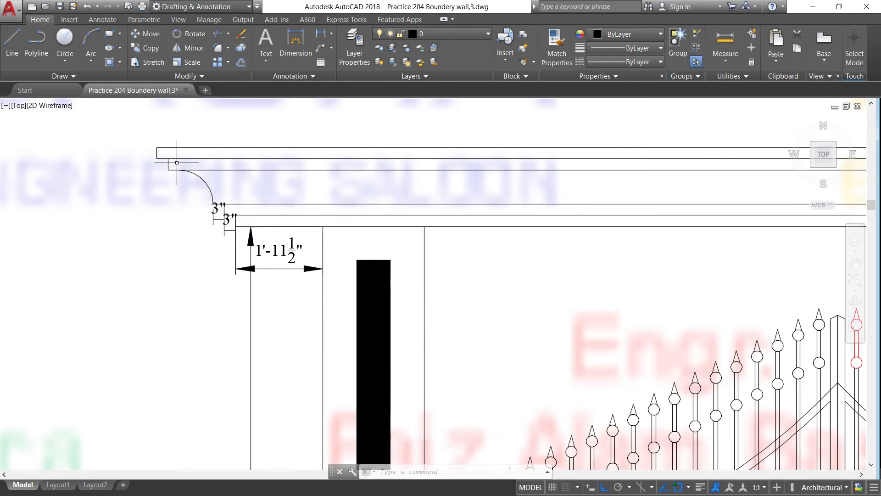
scroll(176, 163, "up", 2)
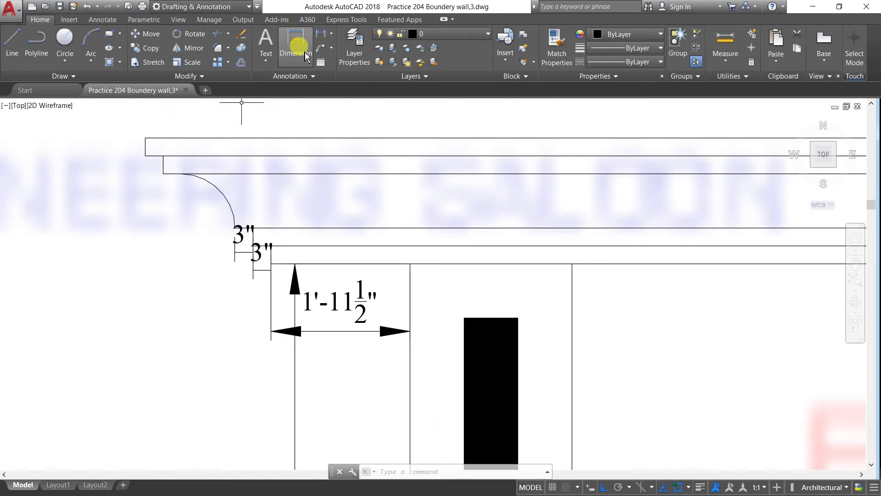
Label the cornice arc with an R9" radius dimension
left_click(331, 34)
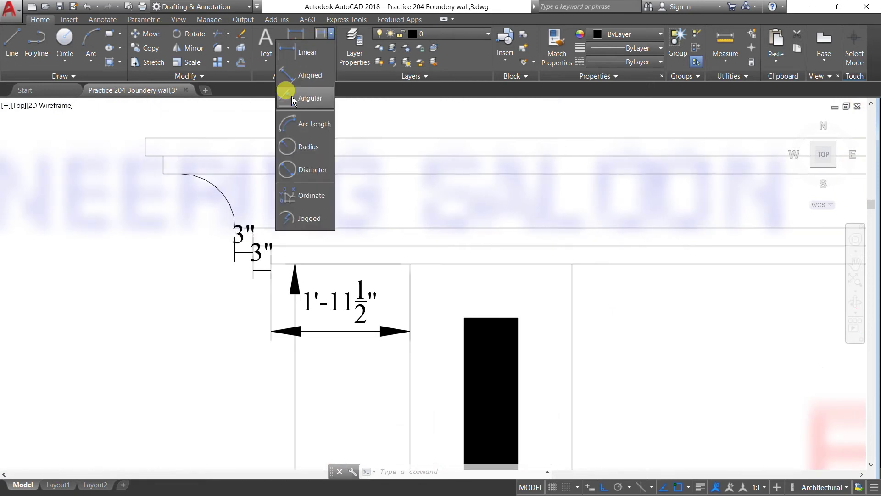
left_click(287, 131)
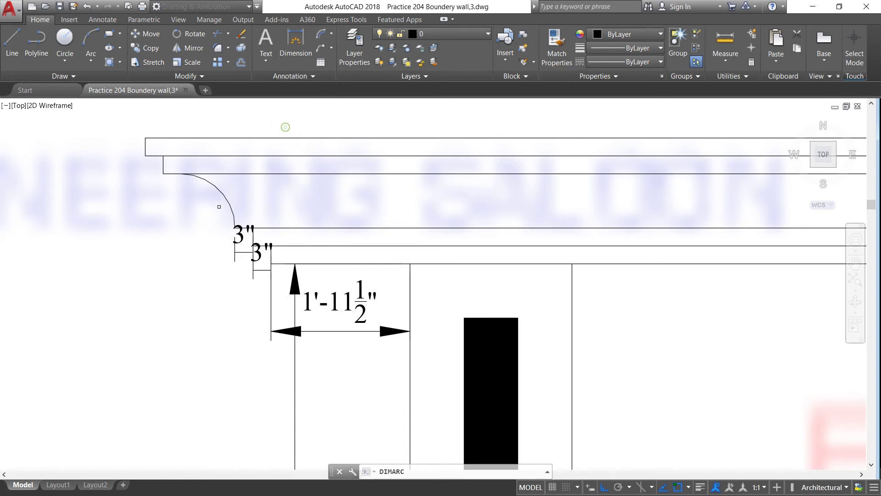
left_click(218, 192)
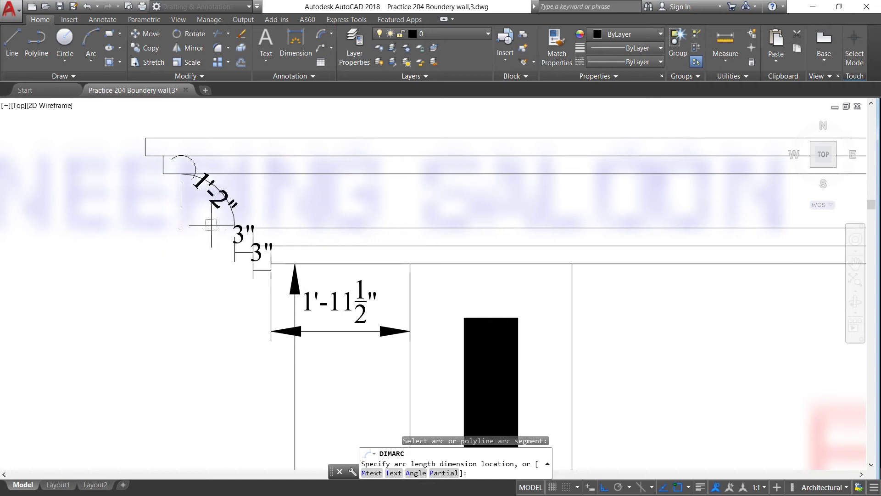
key("Escape")
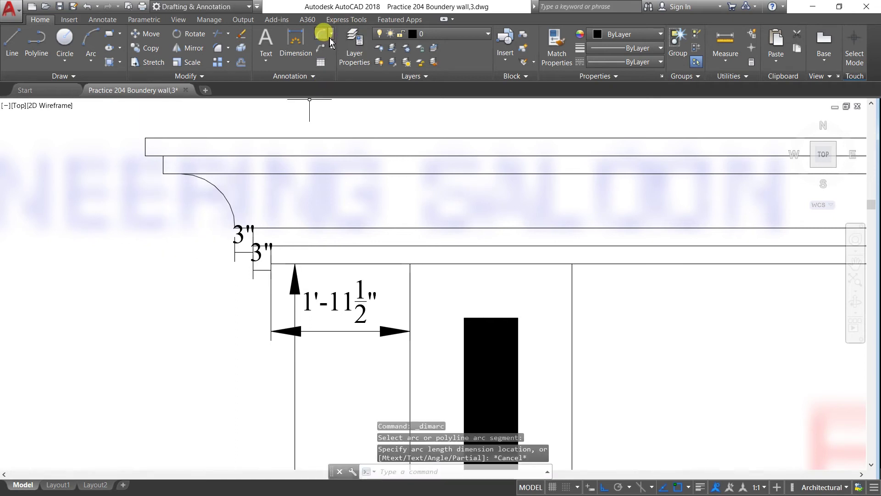
left_click(331, 34)
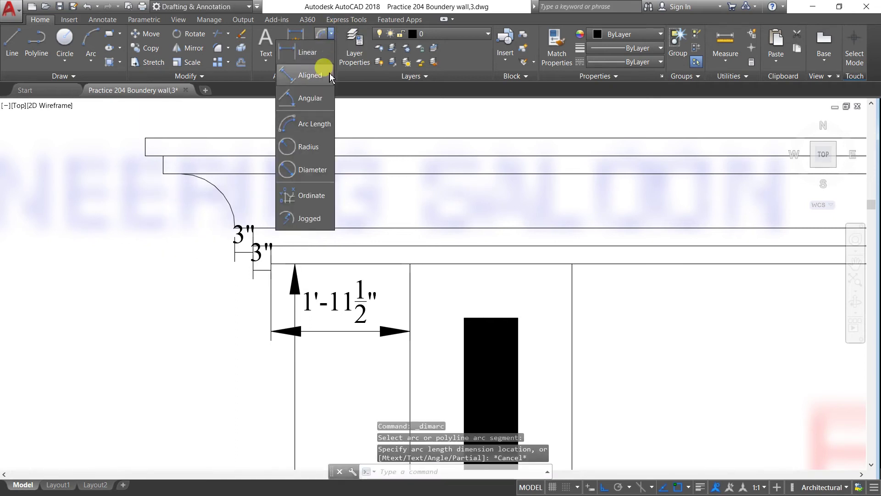
left_click(290, 150)
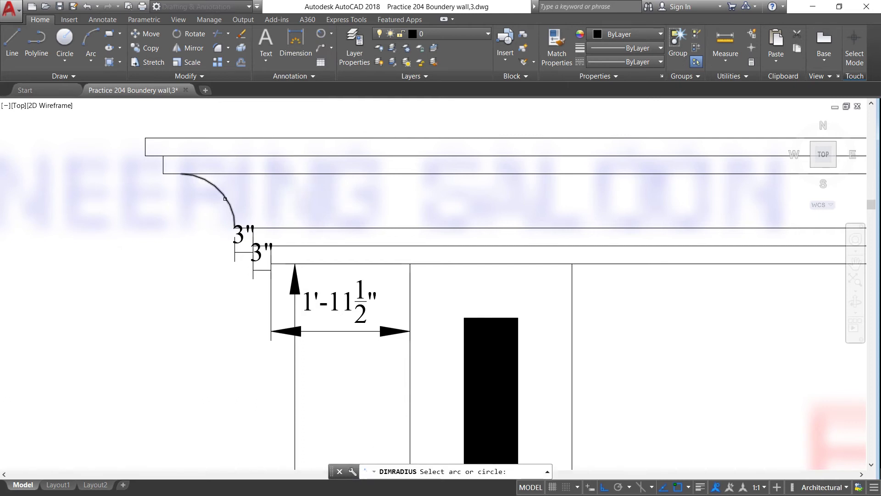
left_click(225, 198)
left_click(278, 187)
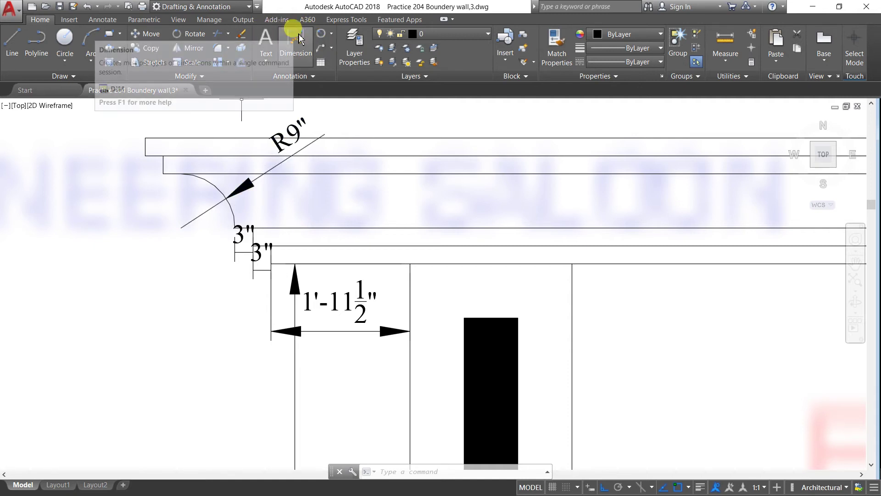
Add vertical and horizontal 3" linear dimensions to the top cornice layers' left end
left_click(329, 36)
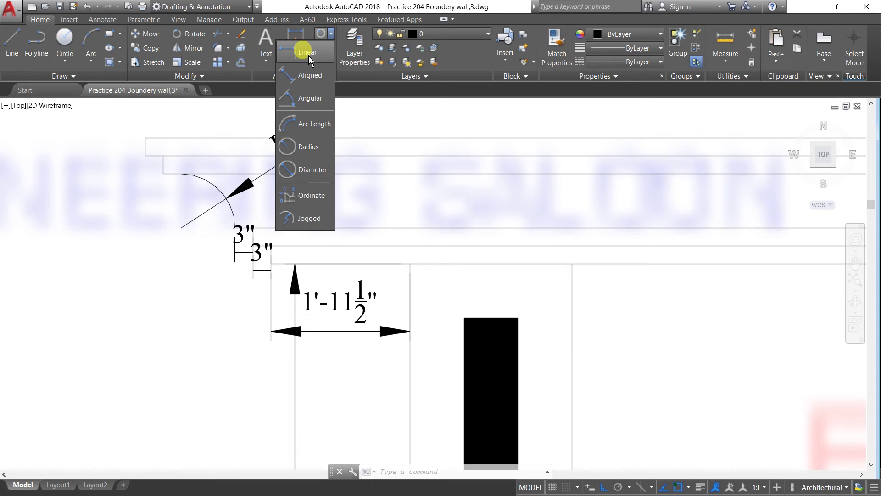
left_click(309, 55)
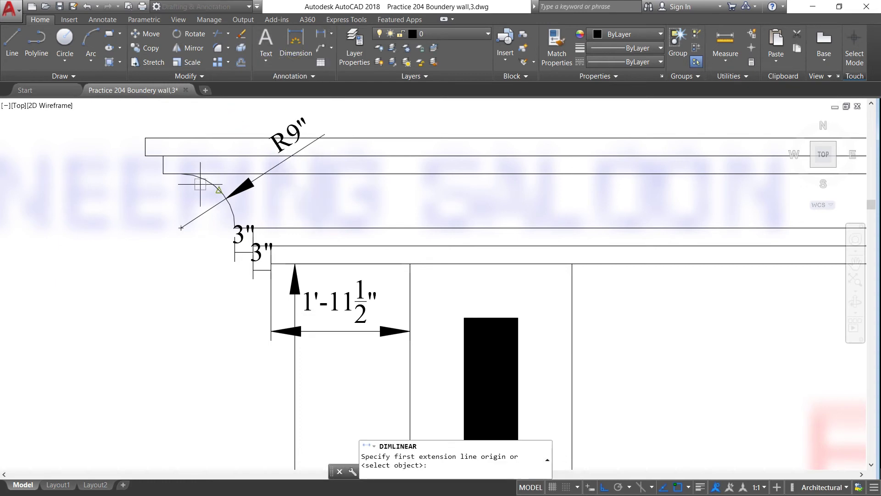
left_click(163, 174)
left_click(163, 156)
left_click(152, 164)
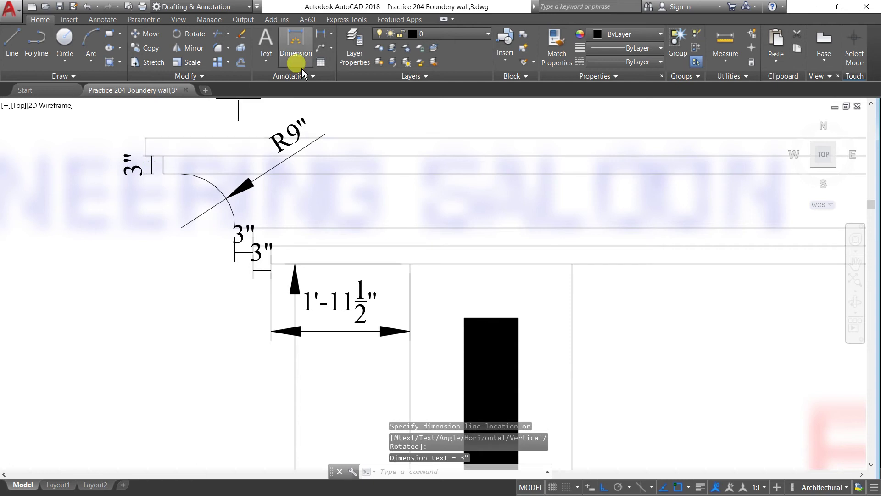
left_click(320, 34)
left_click(162, 156)
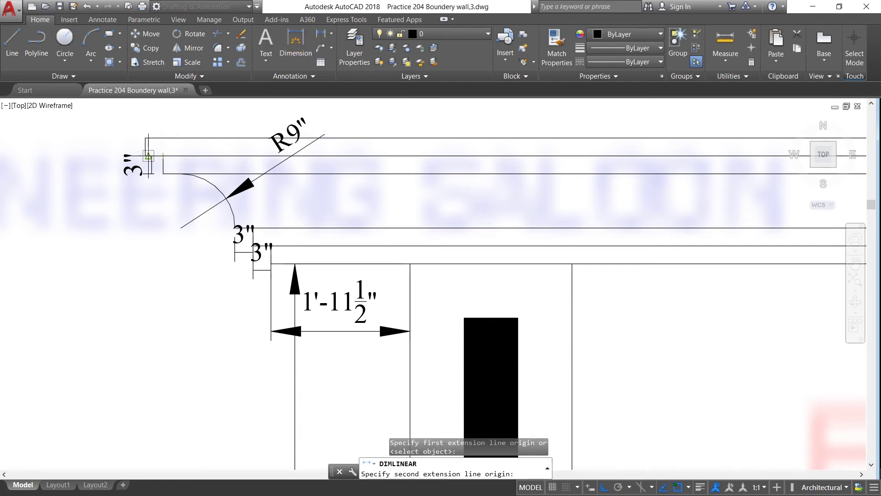
left_click(145, 157)
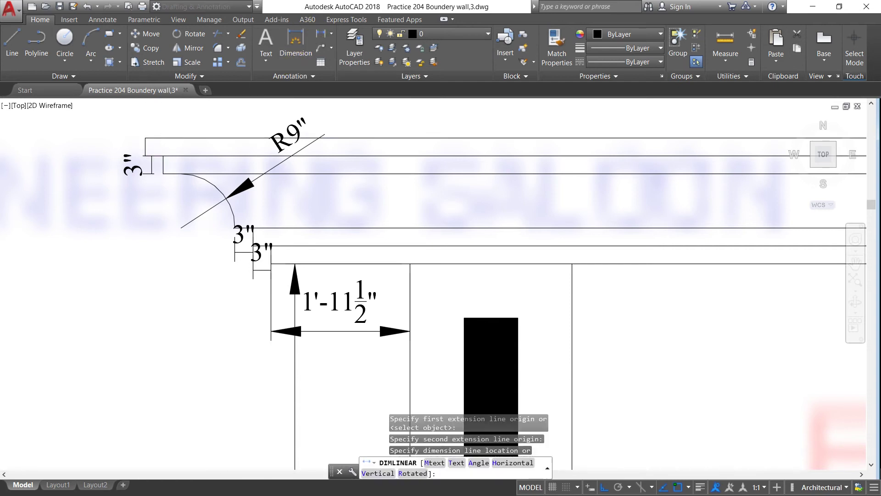
left_click(154, 129)
left_click(320, 33)
left_click(145, 156)
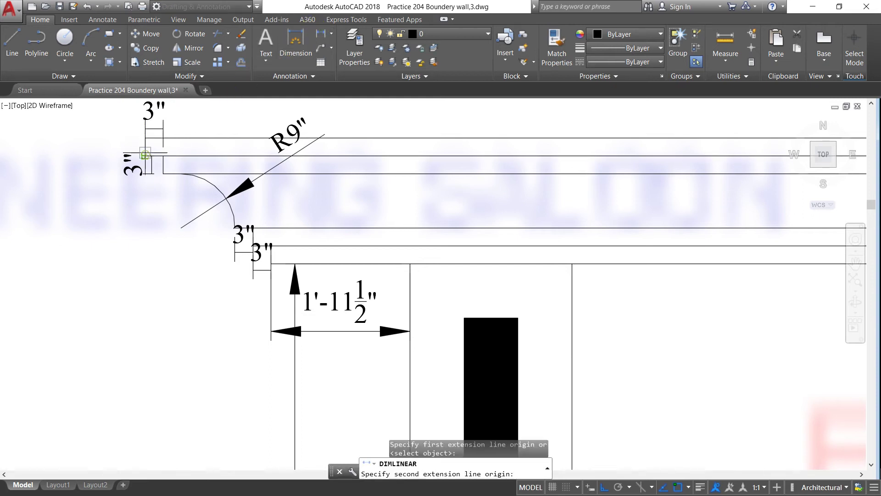
left_click(145, 138)
scroll(212, 209, "down", 2)
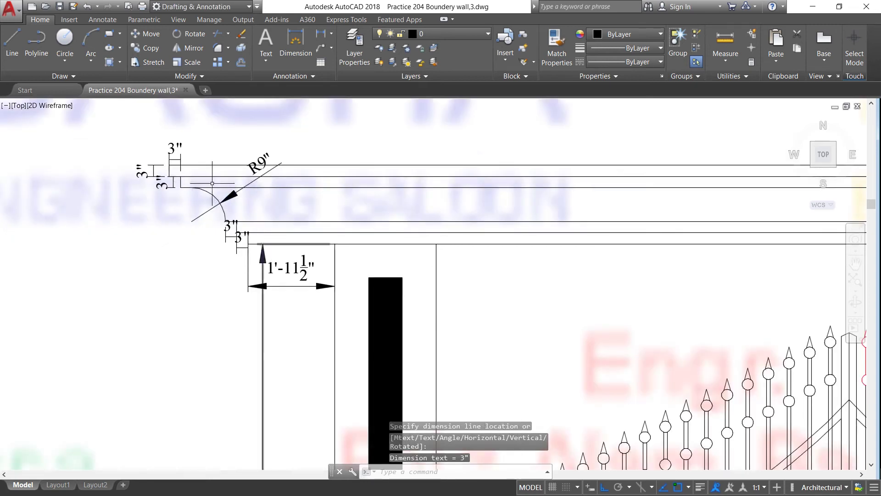
scroll(189, 172, "up", 2)
scroll(145, 195, "down", 2)
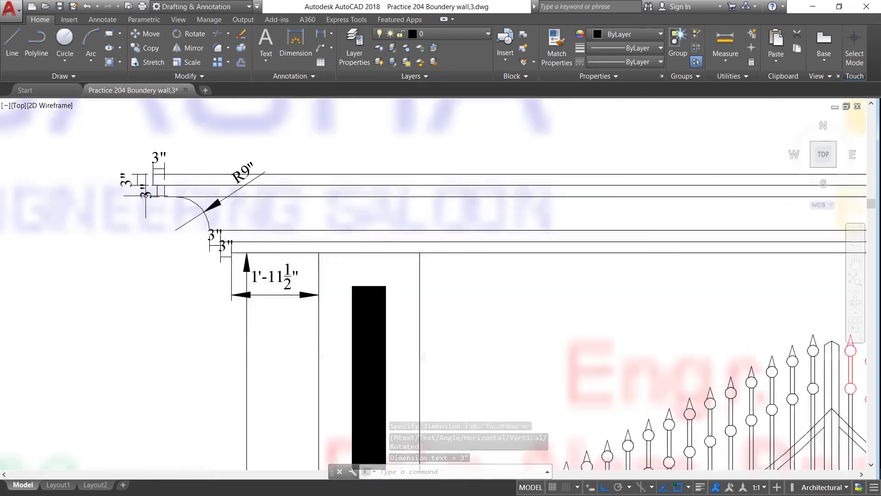
scroll(120, 226, "down", 2)
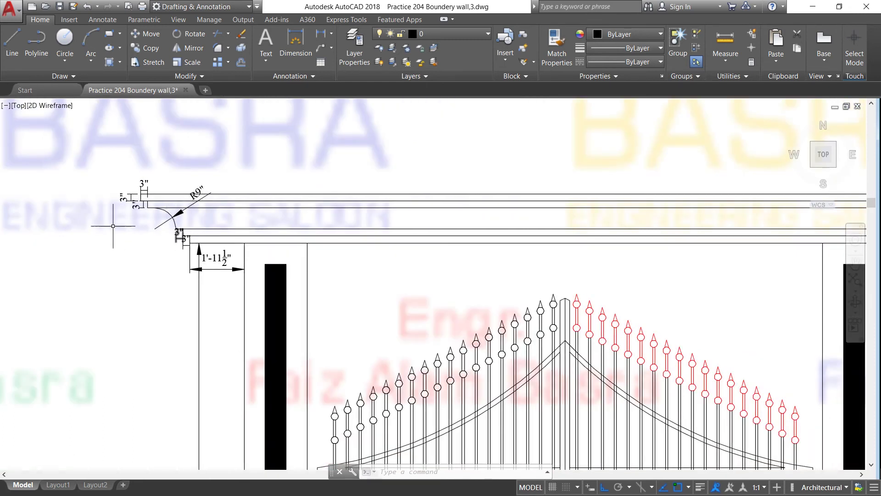
scroll(113, 225, "down", 1)
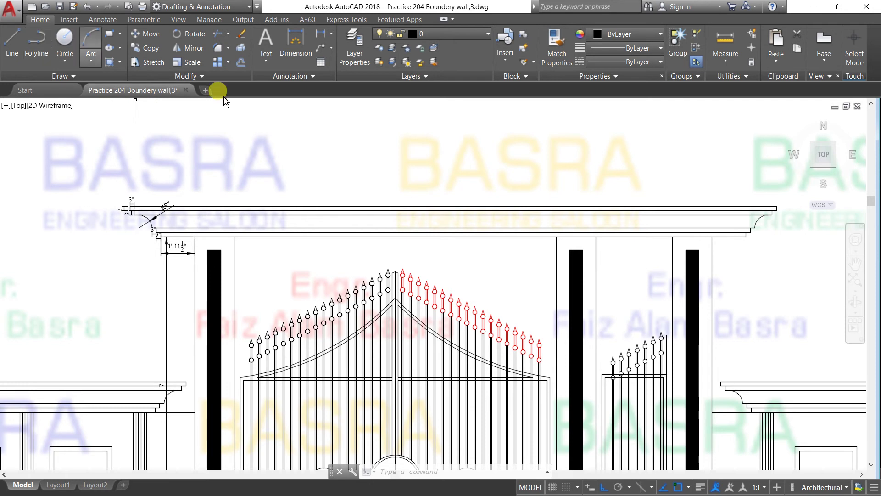
scroll(267, 201, "down", 2)
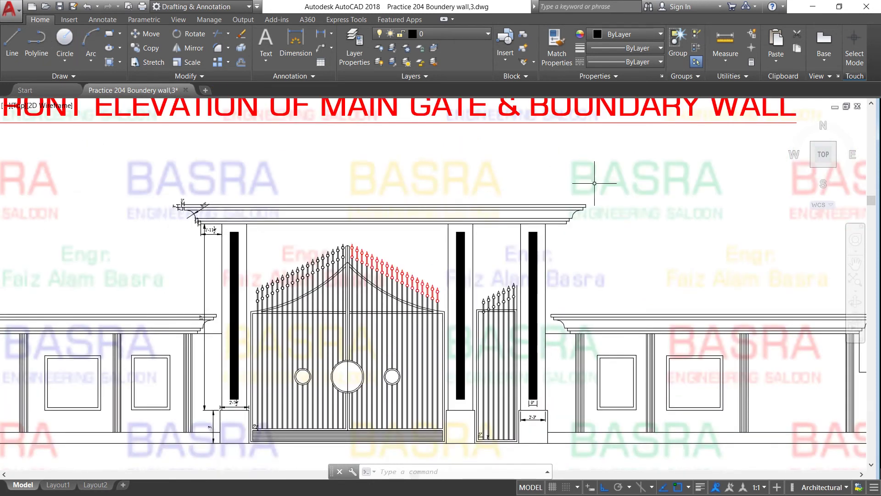
scroll(583, 201, "up", 2)
scroll(582, 212, "up", 2)
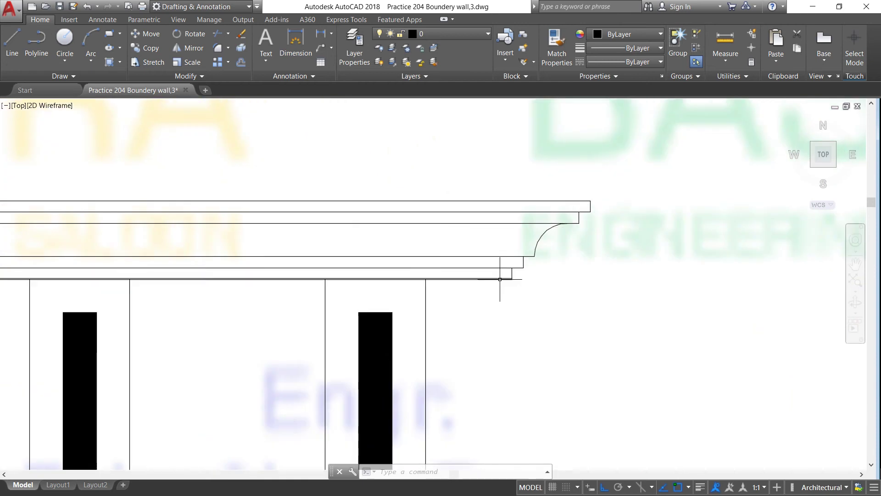
scroll(500, 266, "down", 2)
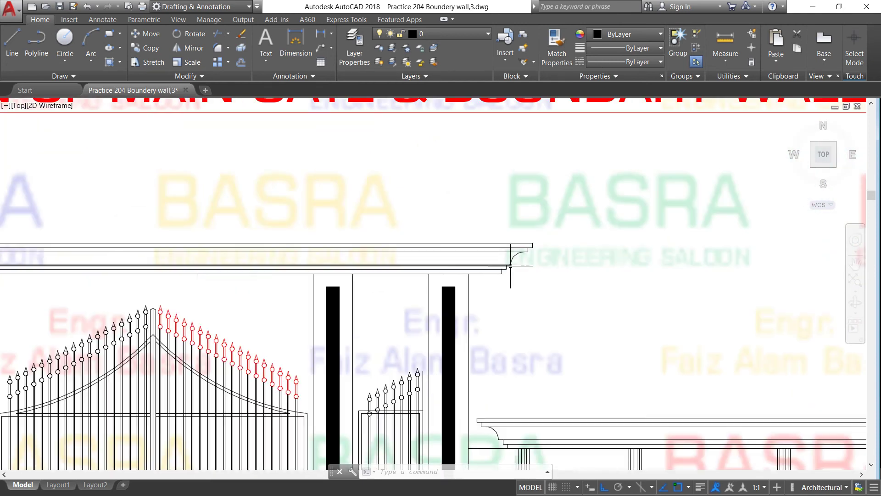
scroll(515, 246, "down", 4)
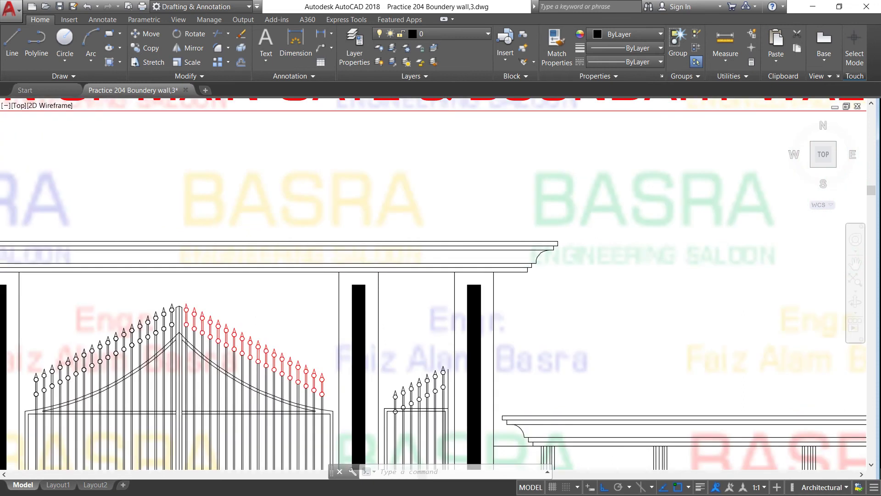
scroll(516, 246, "up", 2)
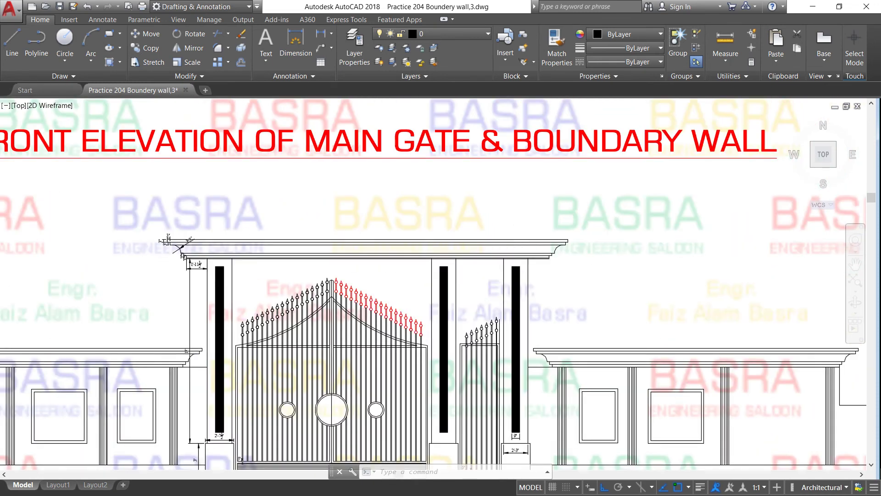
scroll(169, 240, "down", 1)
scroll(152, 234, "down", 1)
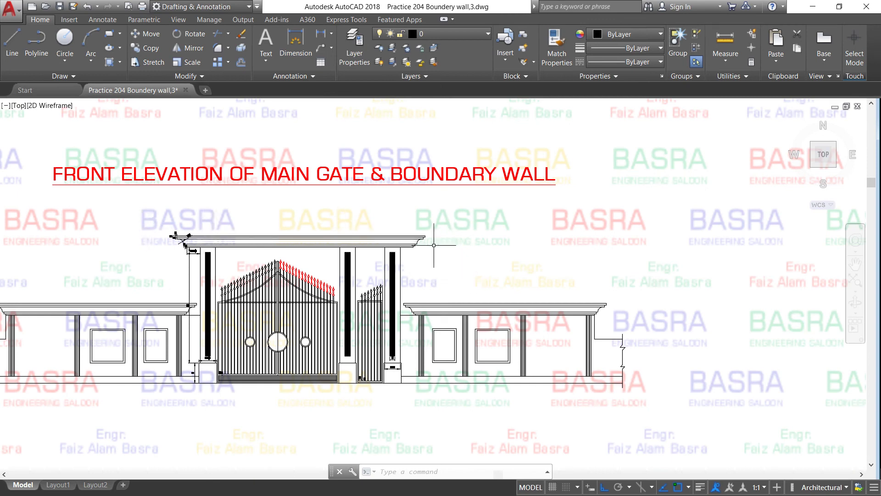
scroll(434, 245, "up", 2)
scroll(404, 335, "down", 2)
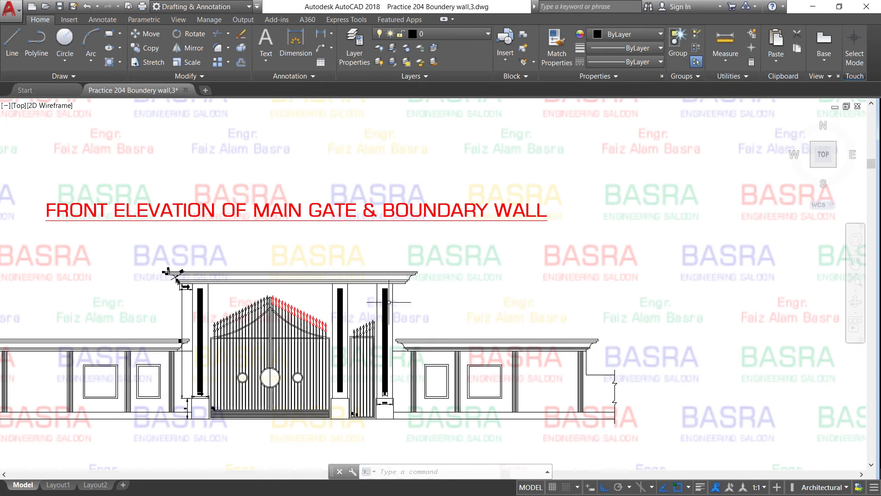
scroll(546, 363, "up", 1)
scroll(537, 349, "up", 1)
scroll(488, 317, "down", 1)
scroll(314, 251, "down", 1)
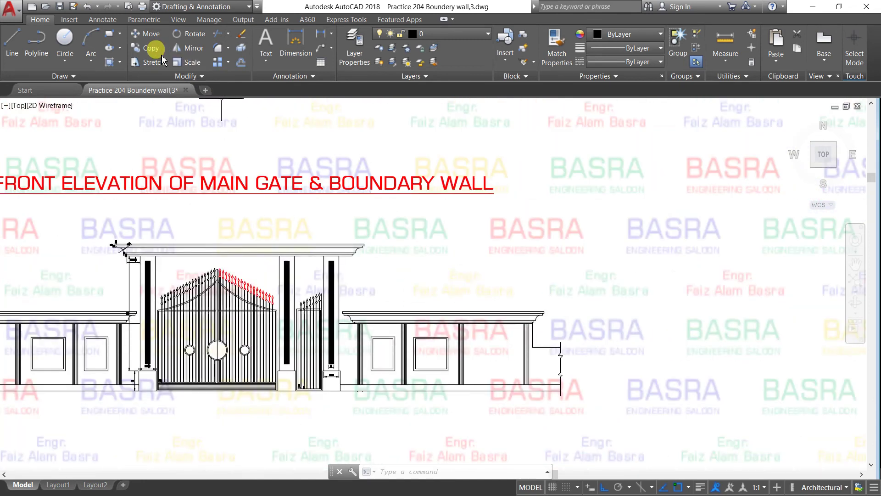
Copy the dimensioned top cornice over onto the right-hand boundary wall
left_click(146, 47)
left_click(86, 225)
left_click(395, 260)
key("Return")
left_click(387, 261)
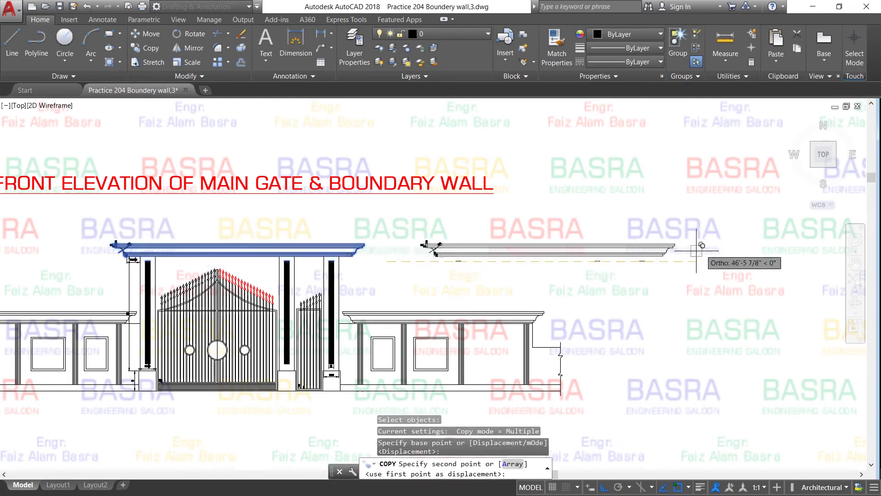
left_click(762, 250)
right_click(719, 228)
left_click(737, 236)
scroll(458, 343, "up", 2)
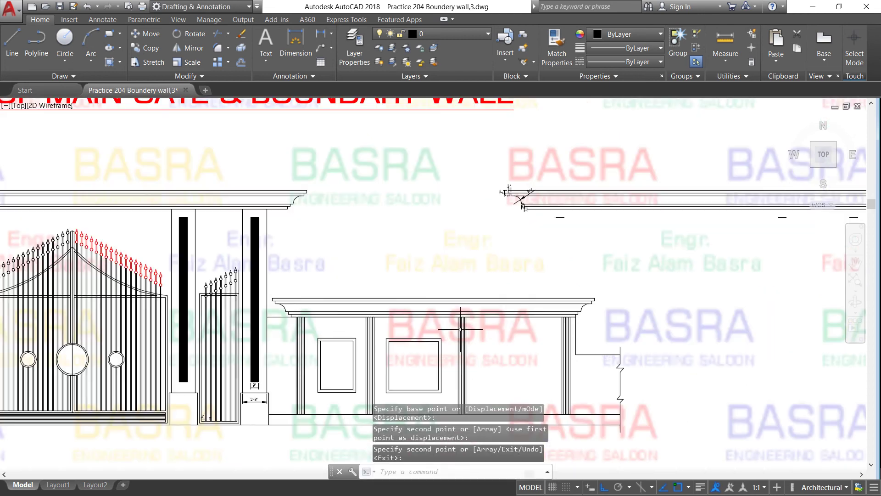
scroll(515, 201, "up", 2)
scroll(515, 201, "up", 2)
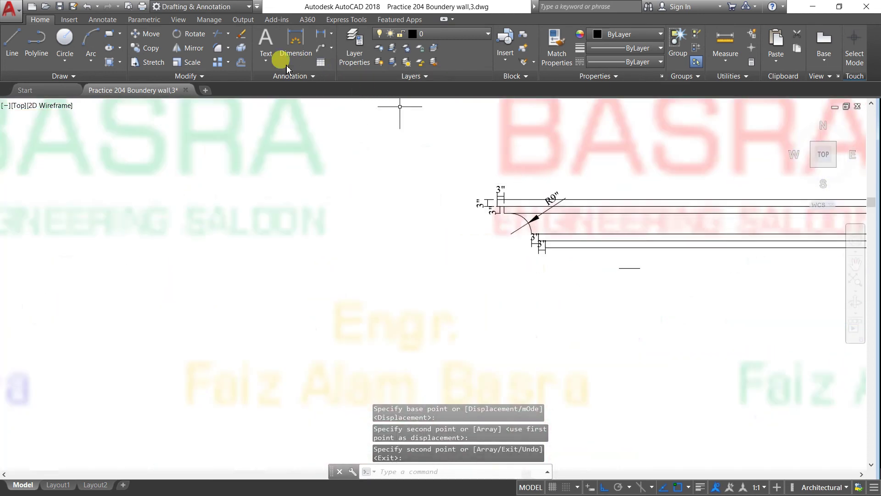
Erase the R9" and 3" dimensions from the copied cornice
left_click(239, 35)
left_click(551, 194)
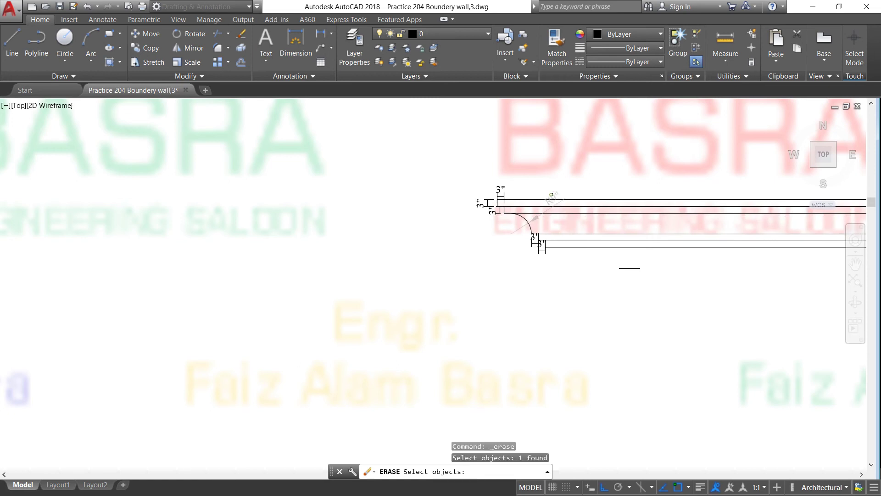
left_click(508, 192)
left_click(484, 175)
left_click(480, 193)
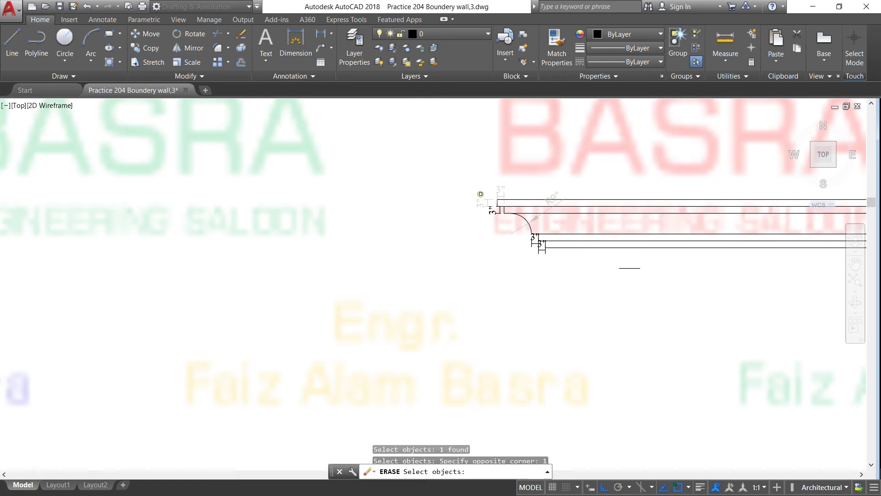
left_click(492, 213)
left_click(538, 253)
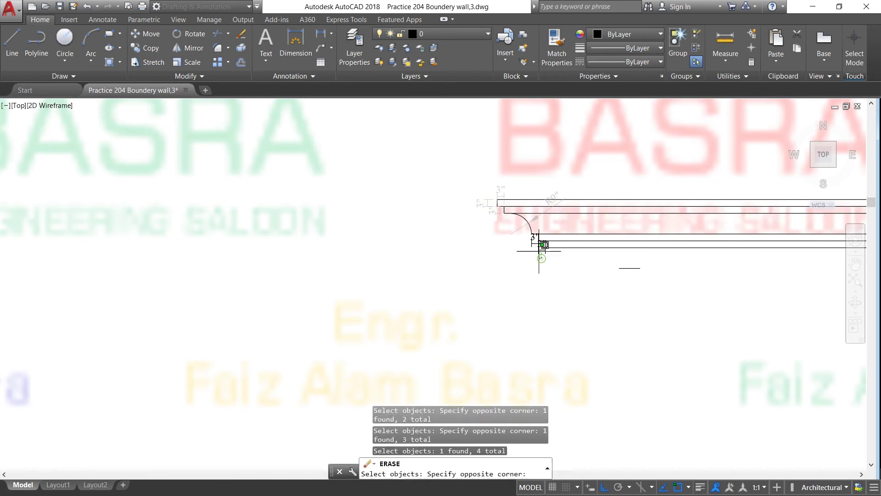
left_click(532, 243)
scroll(468, 220, "down", 4)
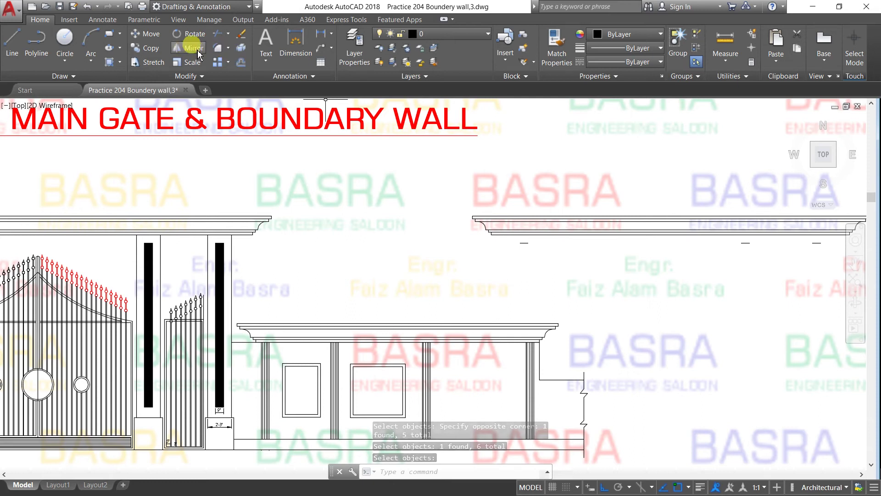
Copy the upper-right cornice's 12 objects onto the lower boundary wall cornice's right end
left_click(156, 49)
left_click(531, 257)
left_click(490, 184)
key("Return")
scroll(506, 242, "up", 4)
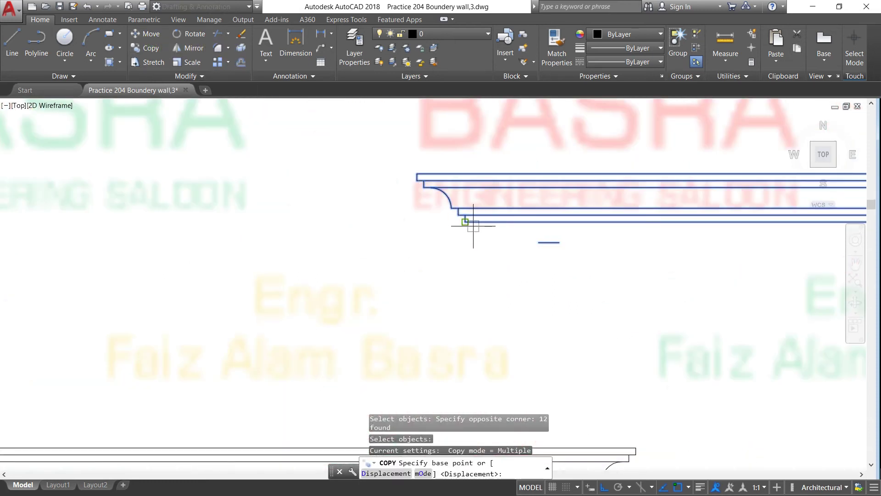
scroll(479, 224, "down", 2)
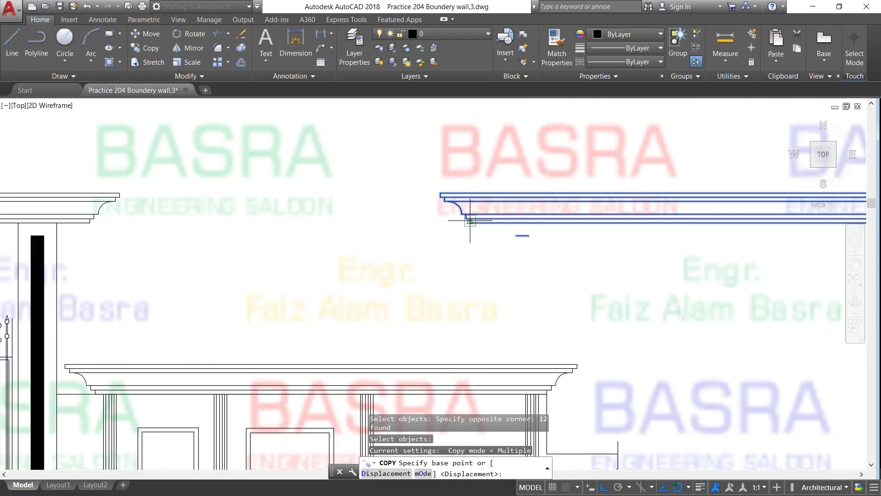
left_click(474, 222)
scroll(106, 404, "up", 2)
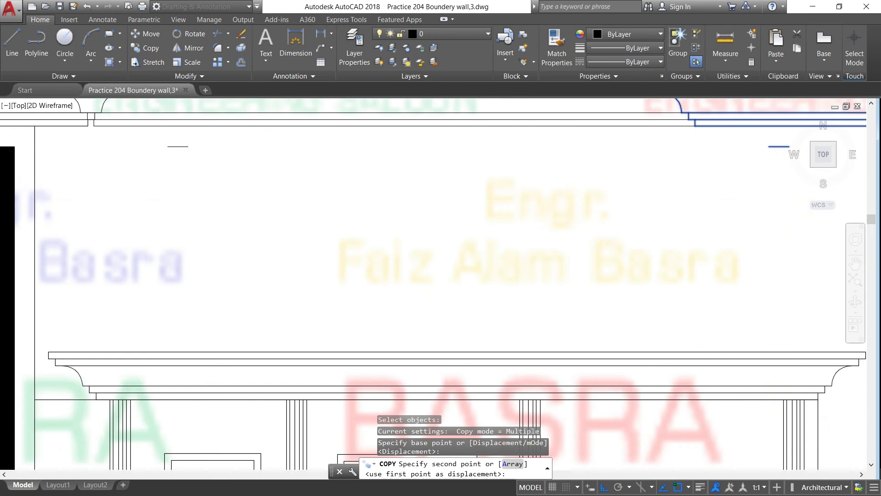
scroll(113, 416, "up", 2)
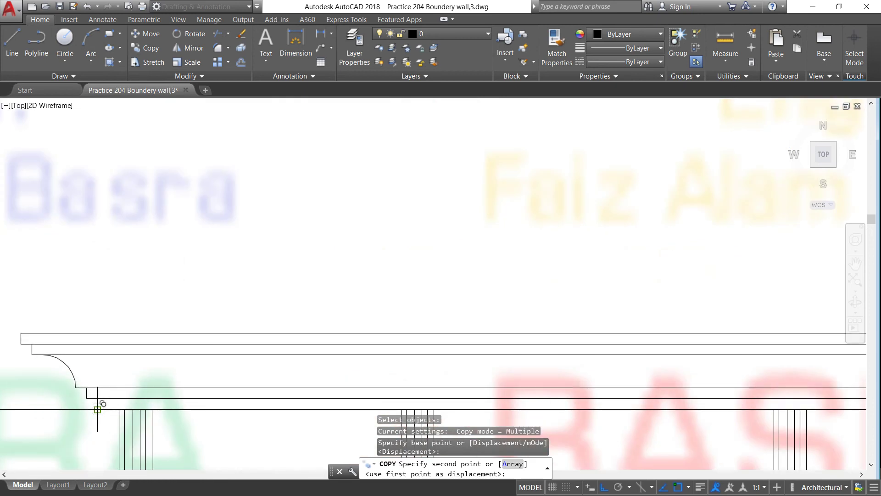
left_click(97, 409)
right_click(202, 287)
left_click(216, 291)
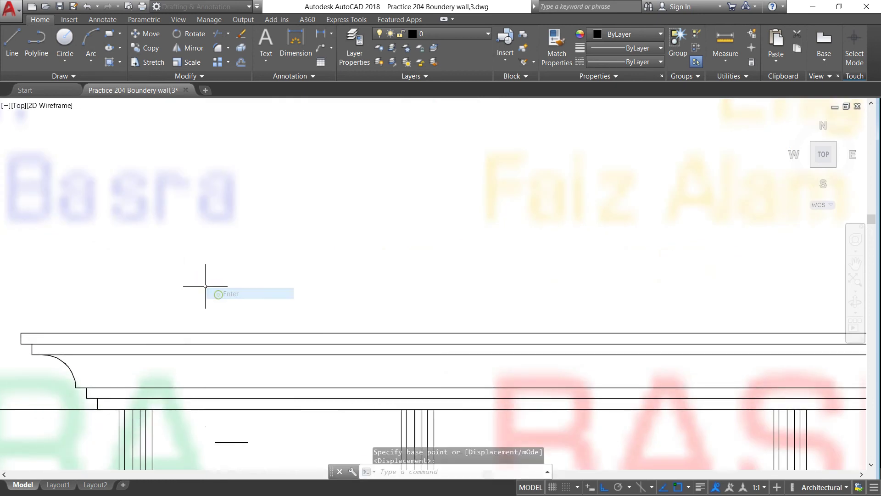
scroll(197, 285, "down", 3)
scroll(450, 335, "up", 1)
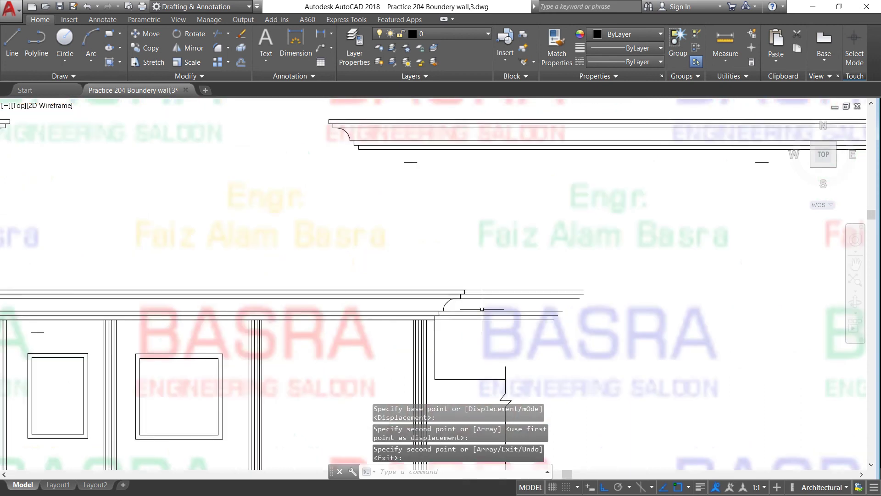
scroll(401, 310, "down", 1)
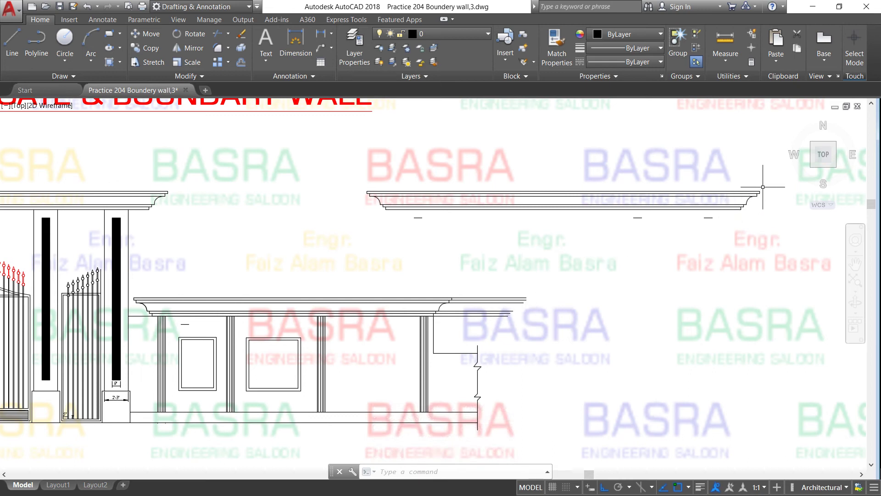
Erase the three short lines under the upper cornice
left_click(728, 224)
left_click(400, 198)
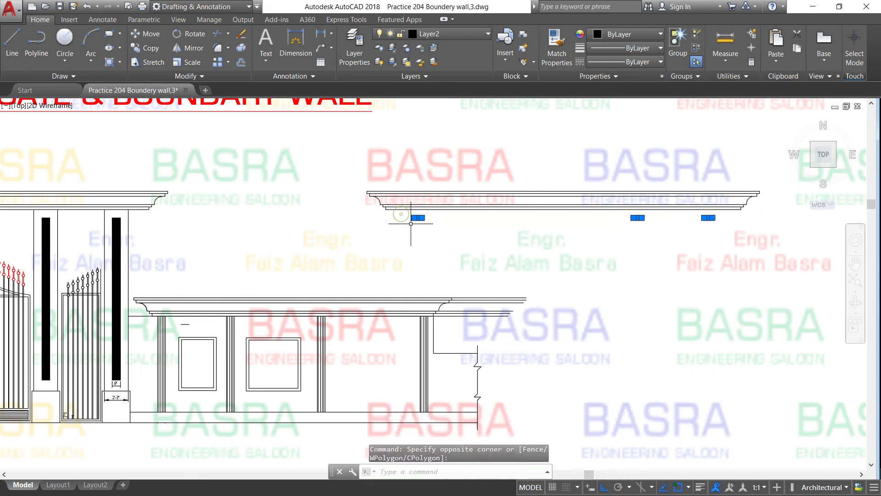
left_click(241, 34)
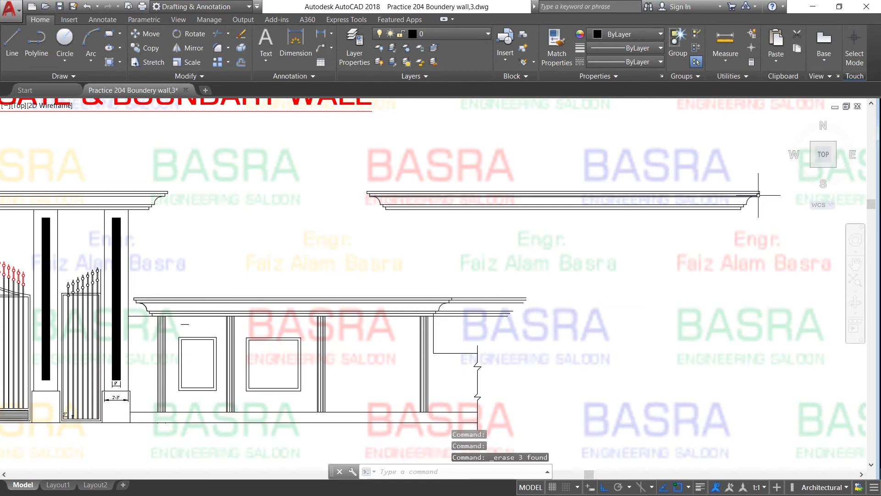
Copy the cornice's five-object right-end profile onto the wall cornice's end
left_click(149, 48)
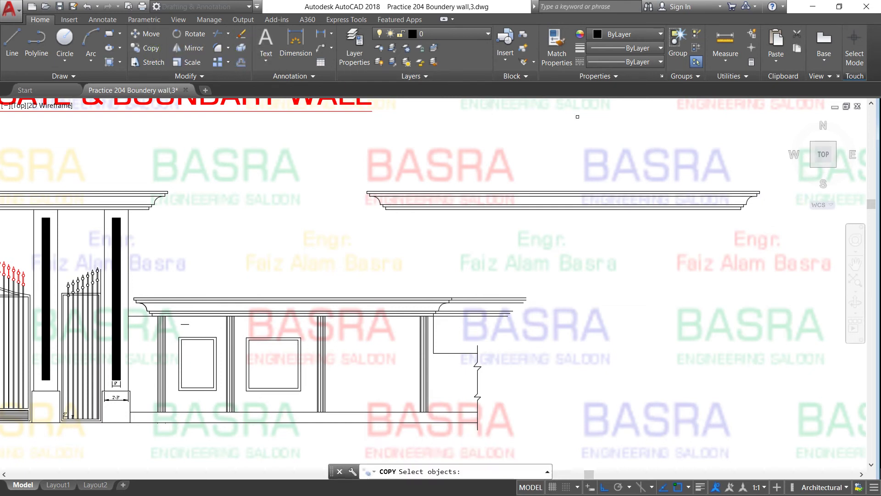
left_click(686, 136)
left_click(794, 244)
key("Return")
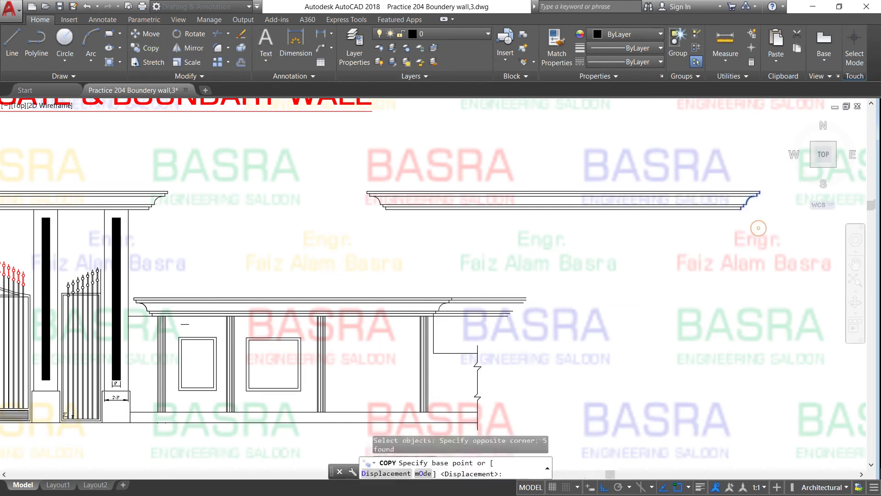
scroll(738, 211, "up", 5)
left_click(731, 205)
scroll(731, 197, "down", 5)
scroll(473, 282, "down", 2)
scroll(497, 267, "up", 5)
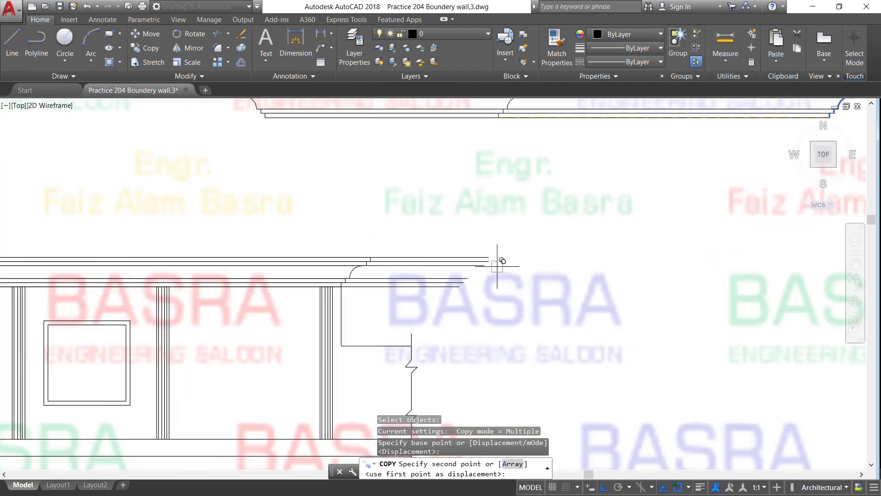
left_click(460, 286)
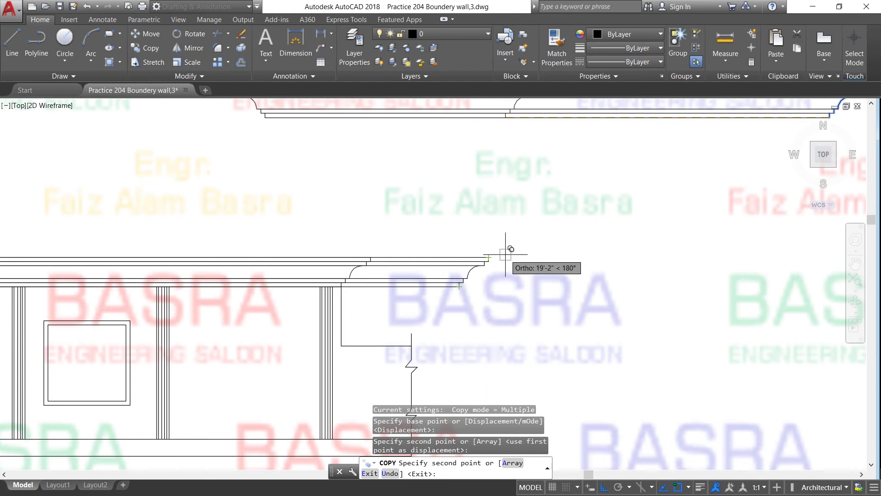
key("Escape")
scroll(338, 268, "up", 2)
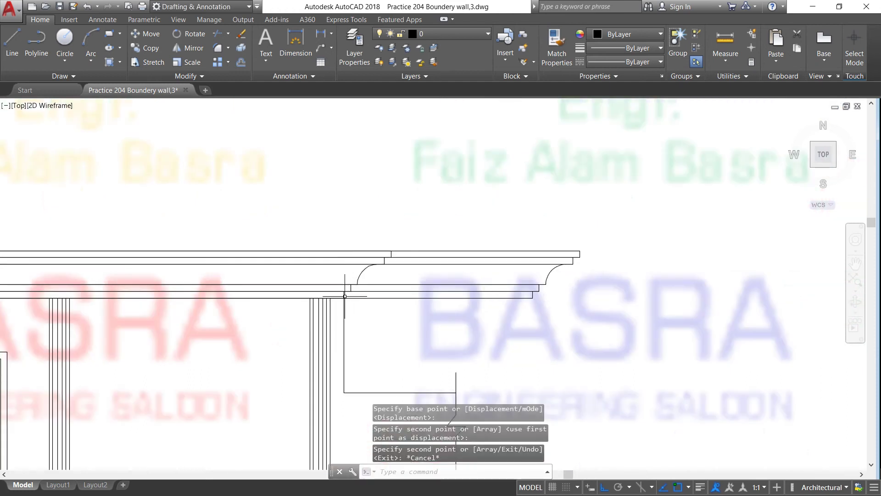
scroll(345, 296, "up", 2)
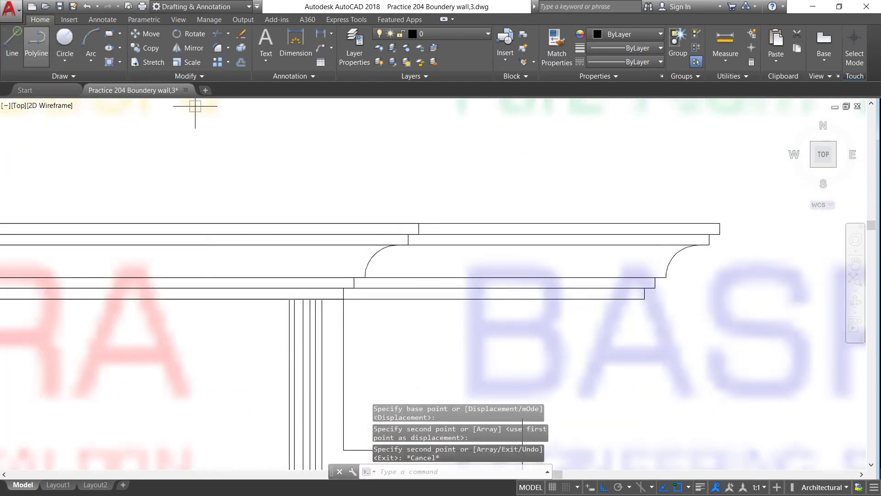
Draw a vertical reference line straight up from the cornice corner
type("l")
key("Return")
left_click(342, 300)
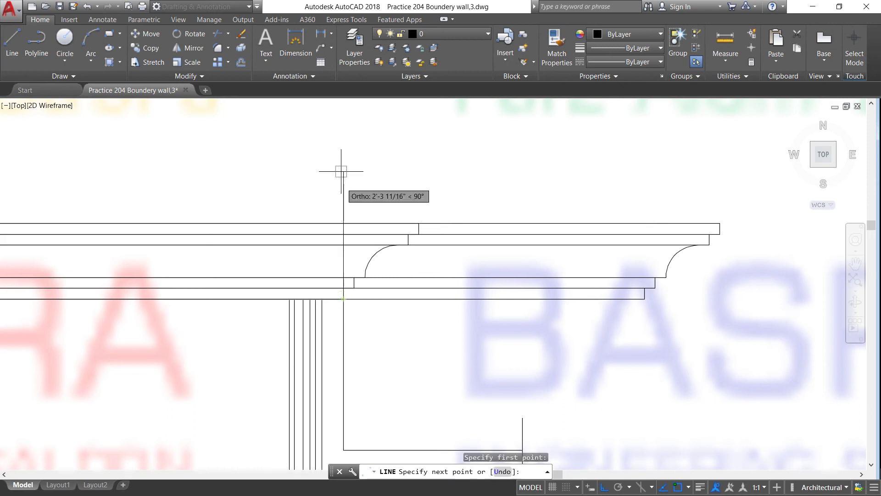
left_click(344, 164)
right_click(344, 170)
left_click(363, 172)
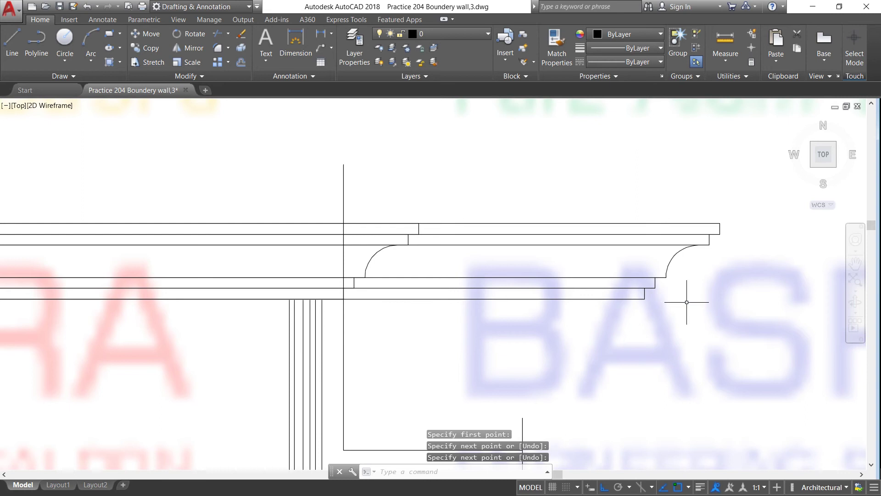
Stretch the 11 copied cornice objects so the cornice runs across the boundary wall
left_click(153, 65)
left_click(764, 352)
left_click(400, 151)
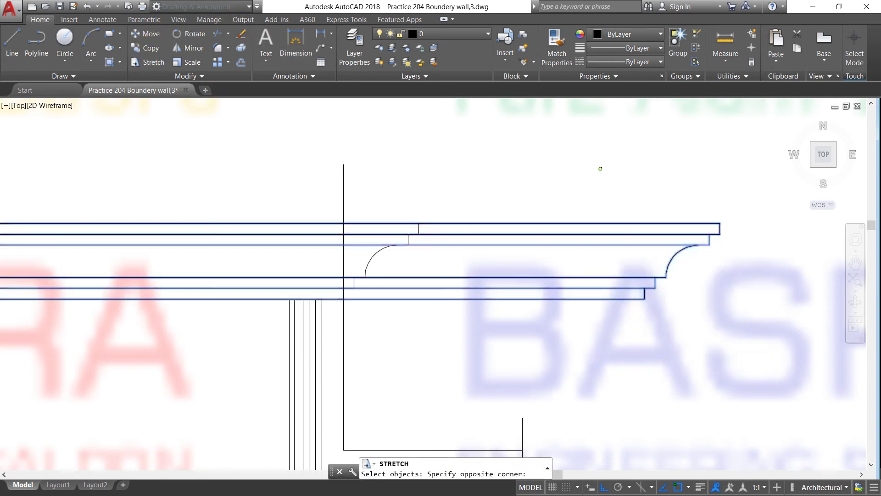
key("Return")
left_click(644, 299)
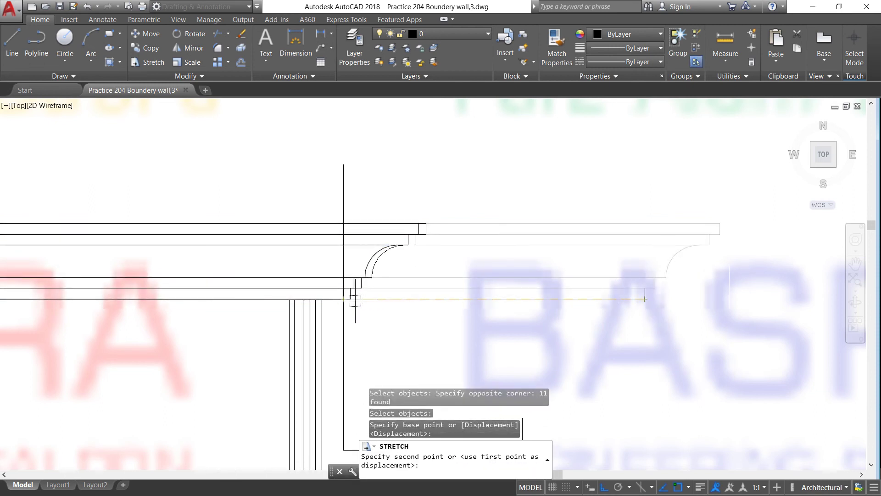
scroll(391, 278, "down", 4)
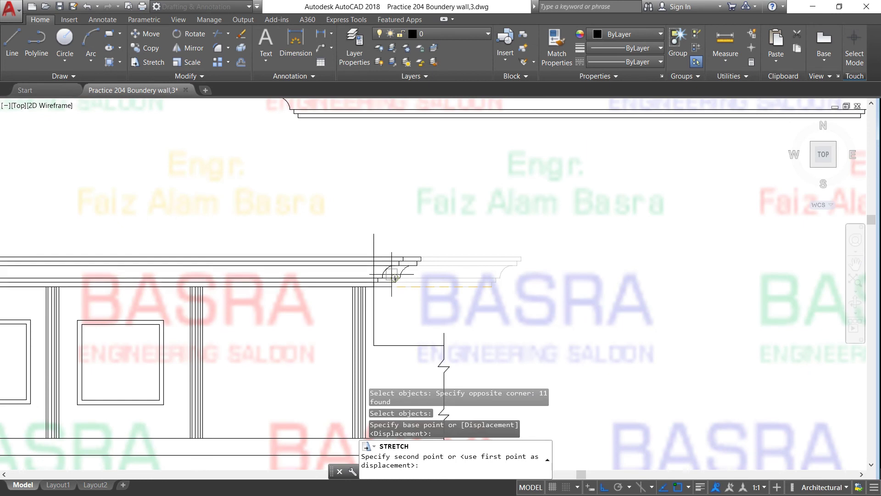
scroll(393, 275, "down", 2)
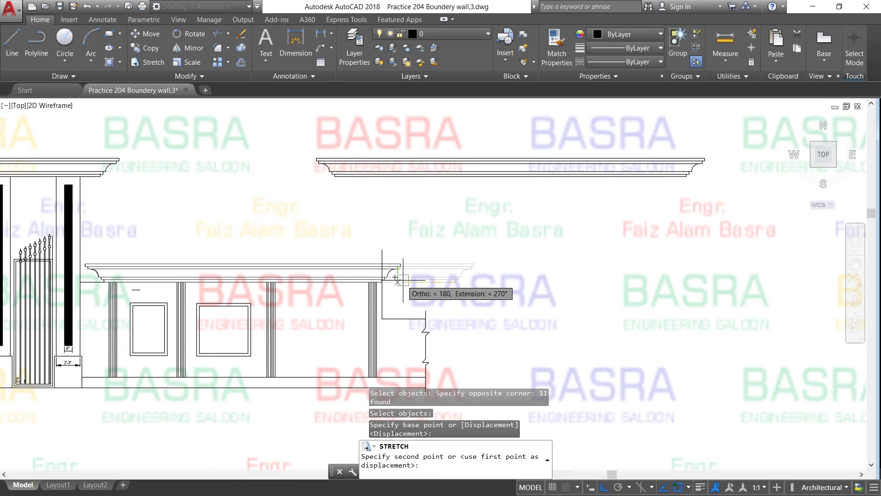
scroll(402, 280, "up", 1)
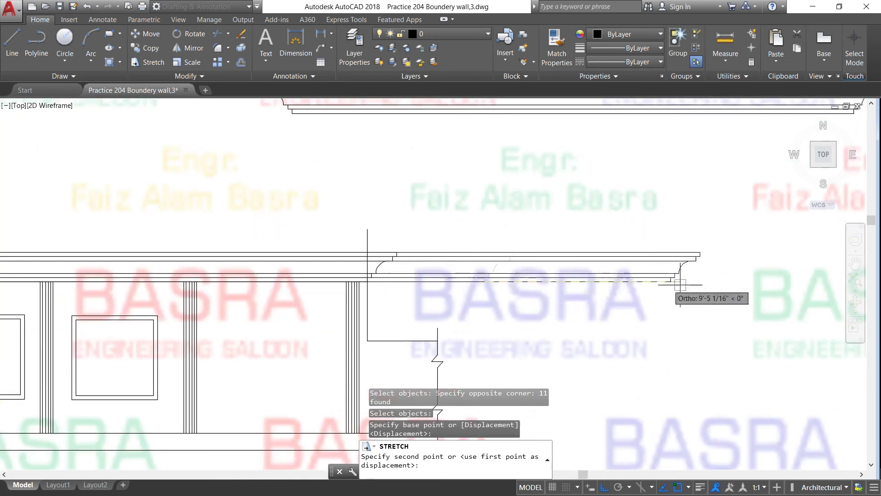
scroll(551, 289, "down", 2)
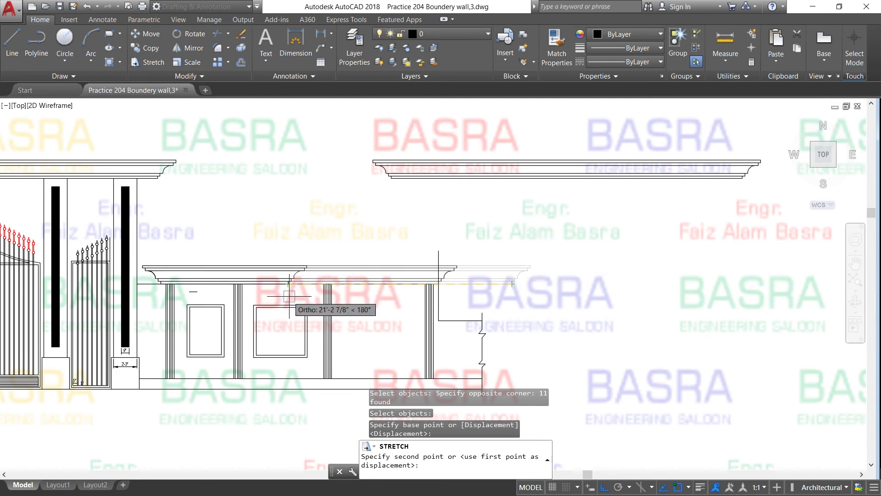
scroll(299, 292, "up", 2)
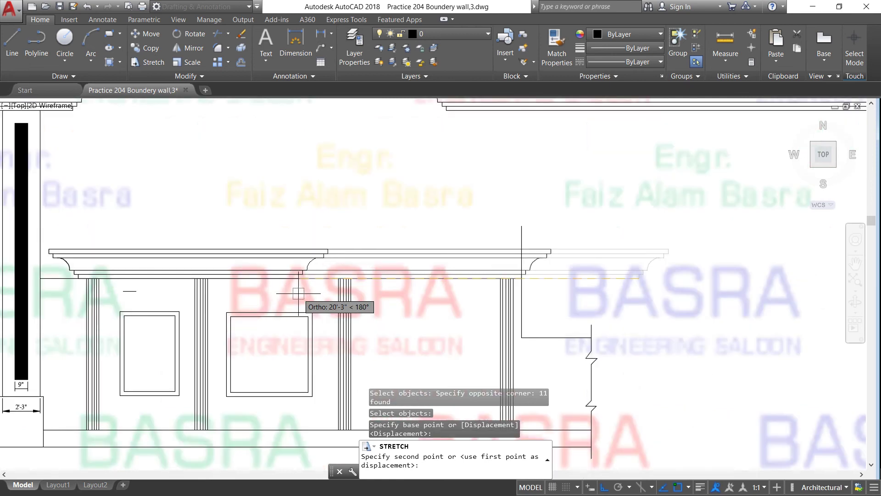
left_click(305, 296)
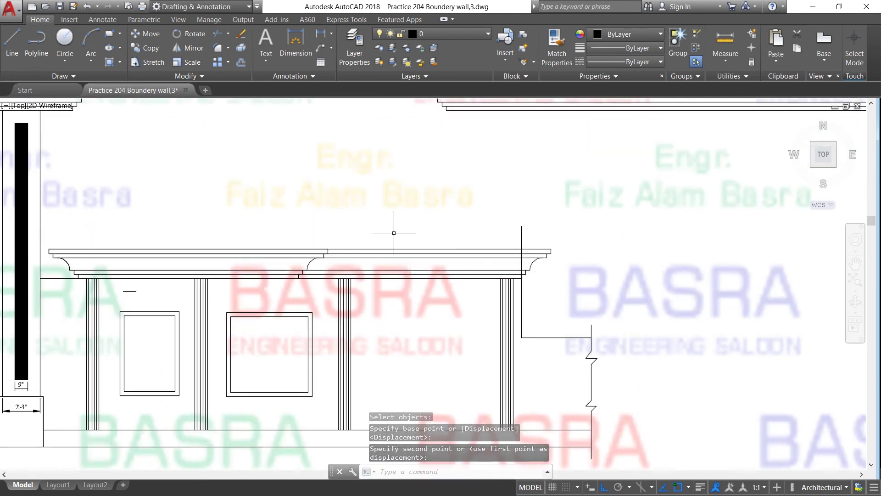
Zoom in and out around the main gate to frame its spiked top
scroll(448, 223, "down", 4)
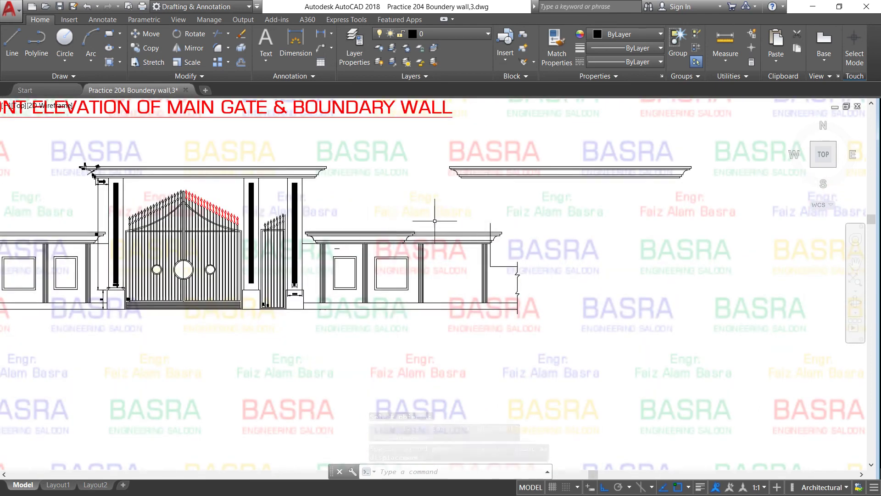
scroll(360, 247, "up", 2)
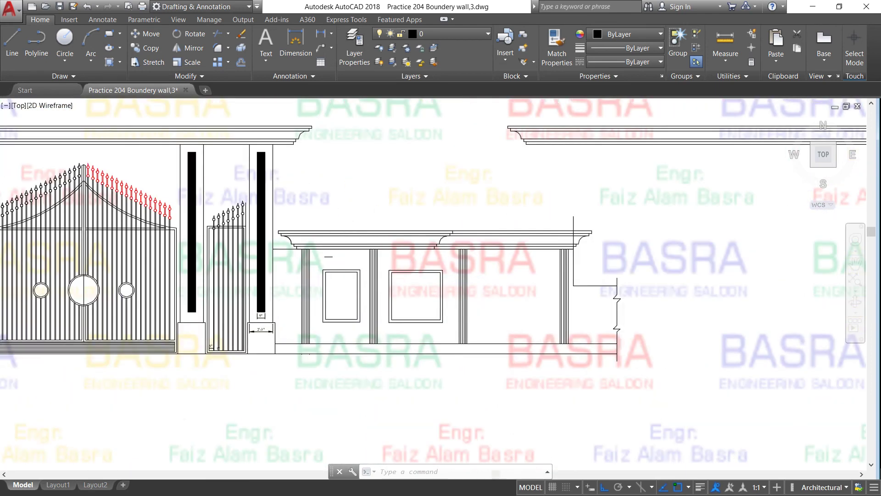
scroll(292, 312, "up", 2)
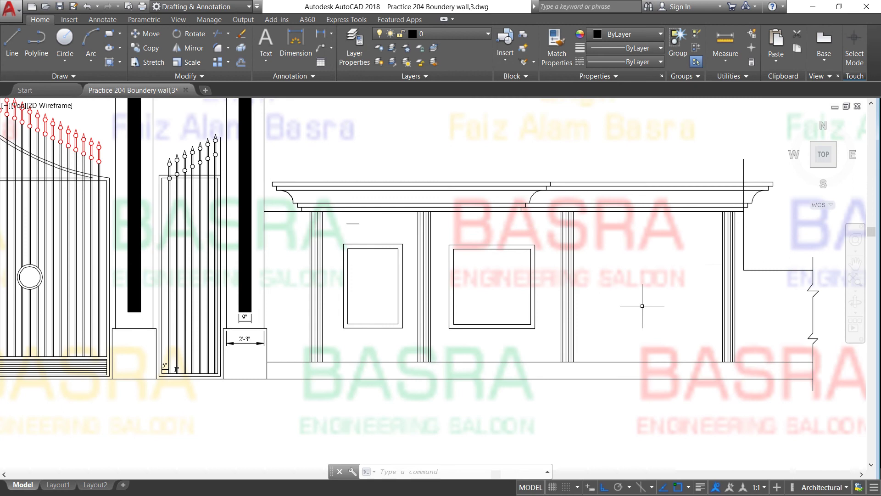
scroll(691, 244, "down", 2)
scroll(691, 243, "down", 2)
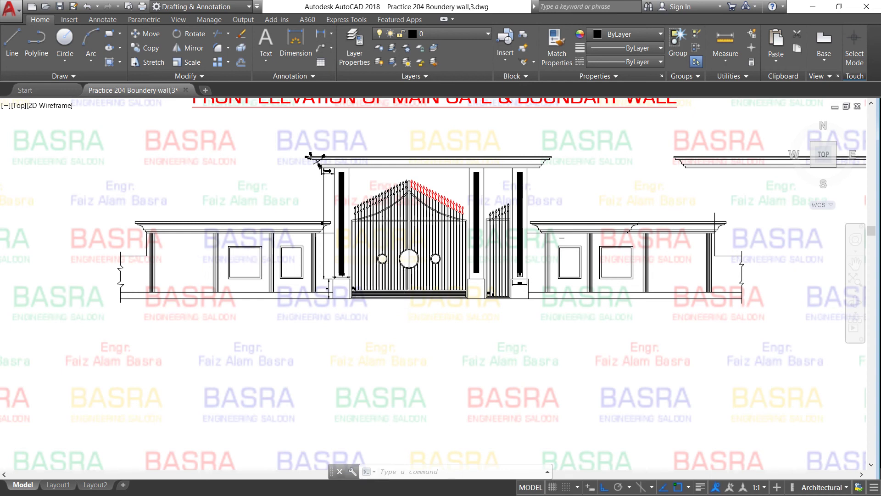
scroll(222, 257, "up", 4)
scroll(289, 275, "down", 2)
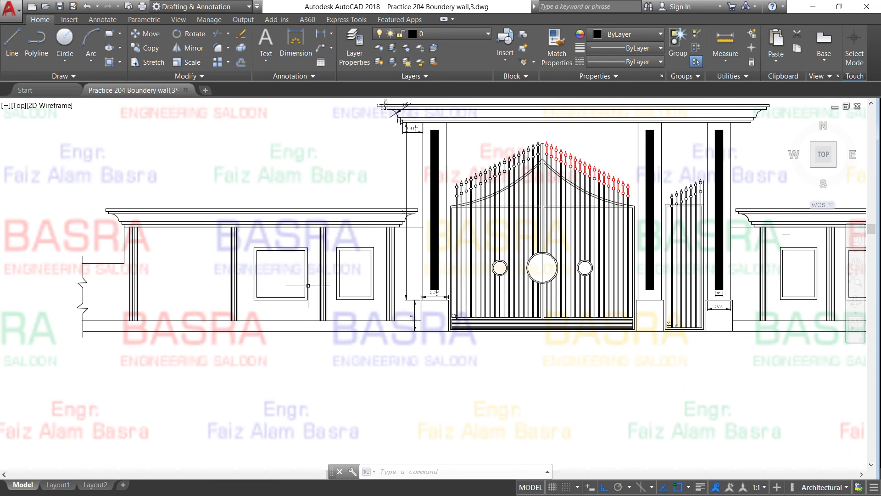
scroll(112, 282, "down", 2)
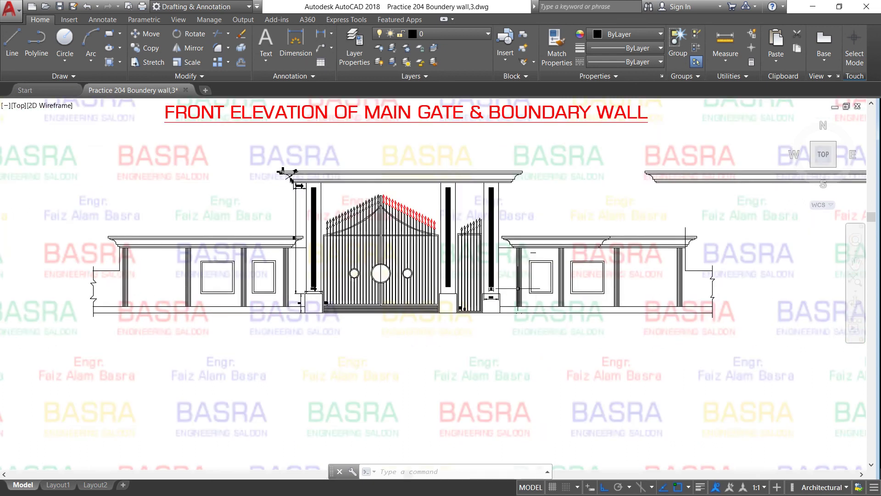
scroll(517, 288, "up", 2)
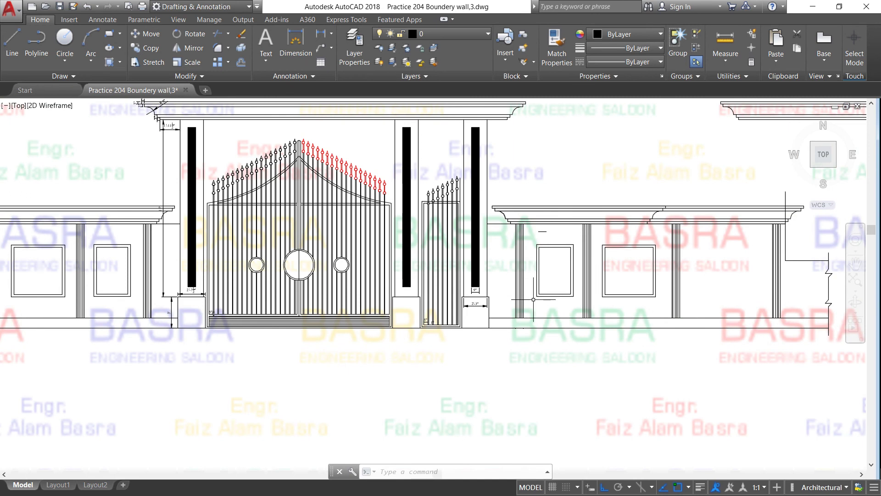
scroll(533, 294, "down", 2)
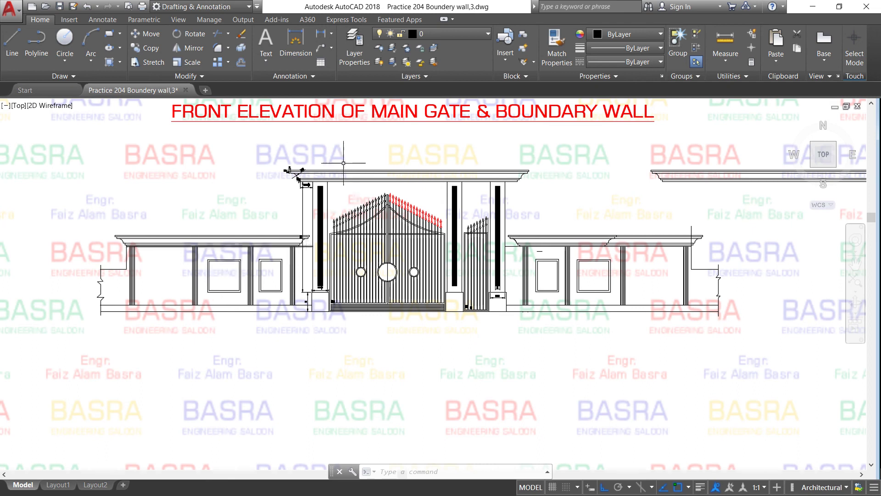
scroll(344, 163, "up", 1)
scroll(338, 167, "down", 2)
scroll(362, 184, "down", 1)
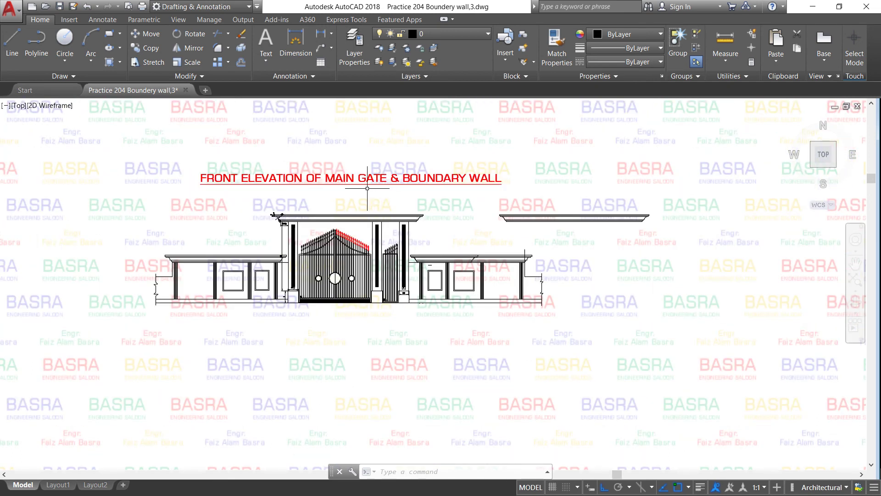
scroll(367, 188, "up", 2)
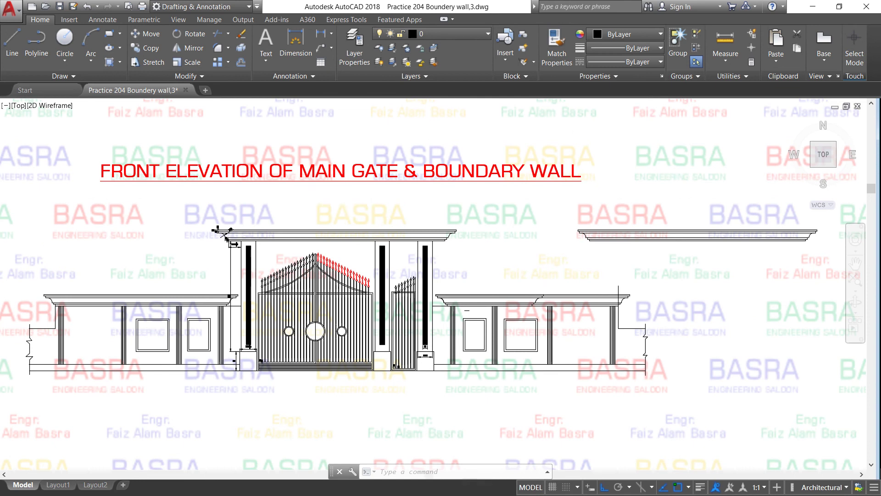
scroll(309, 201, "up", 2)
scroll(305, 239, "down", 1)
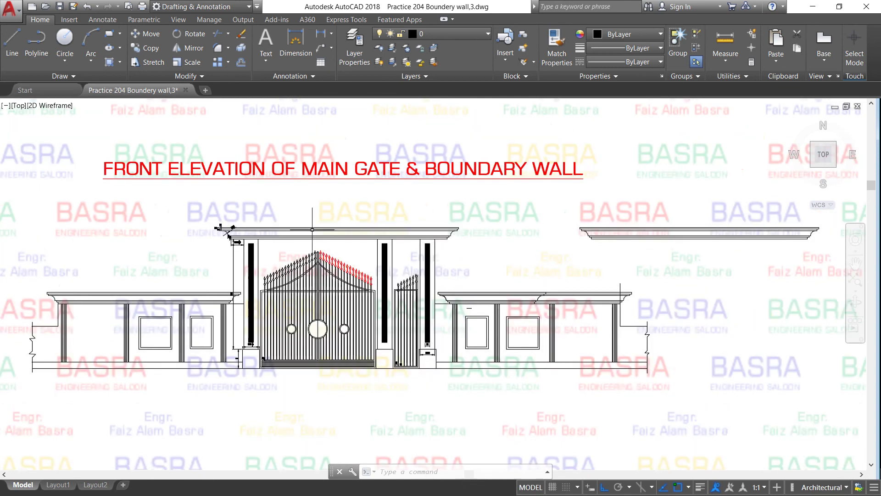
scroll(294, 257, "up", 1)
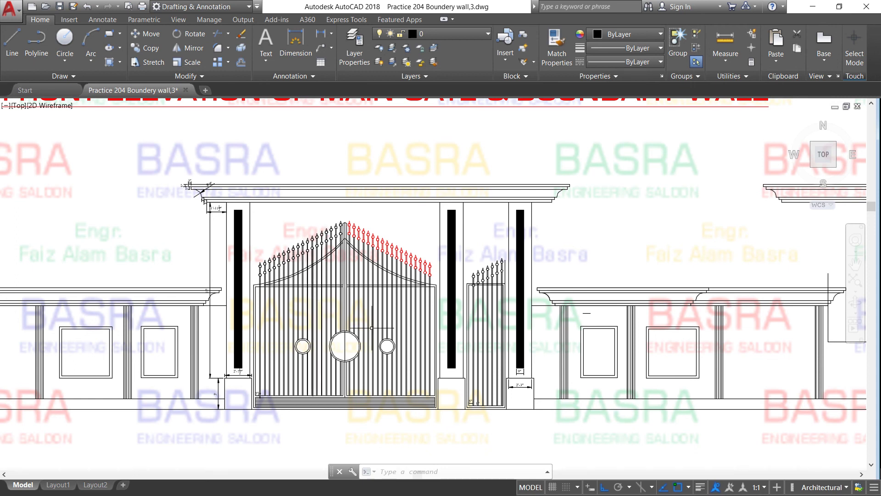
scroll(333, 329, "up", 1)
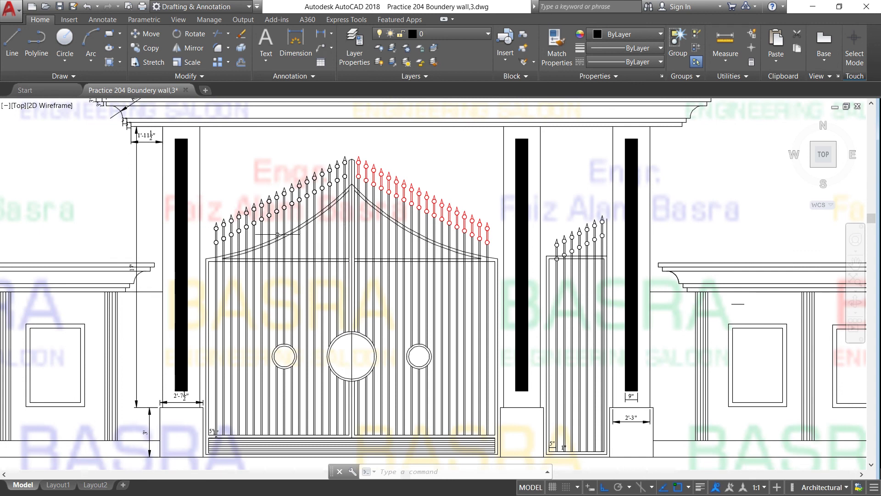
scroll(257, 239, "up", 2)
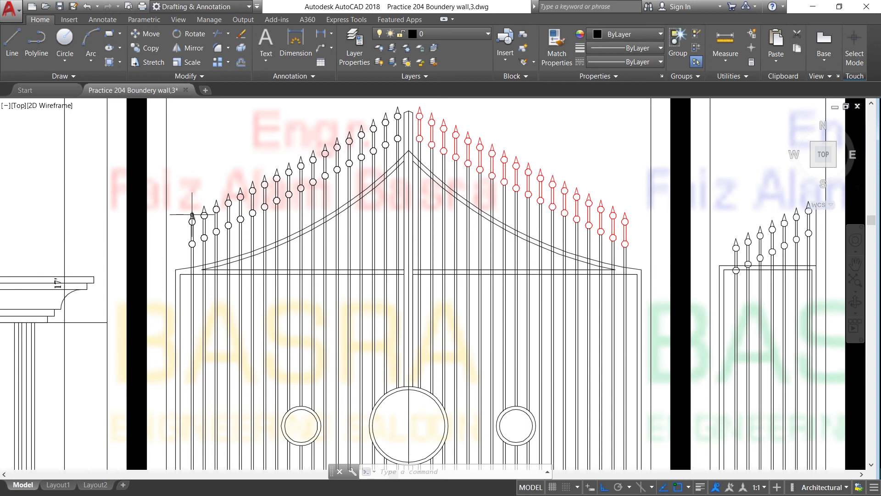
Draw a horizontal reference line from the leftmost gate spike to the rightmost red spike
left_click(12, 43)
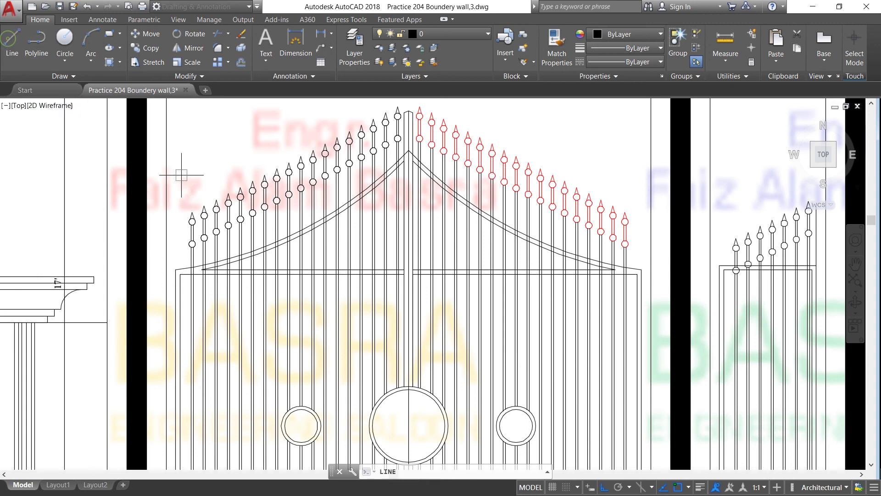
left_click(193, 212)
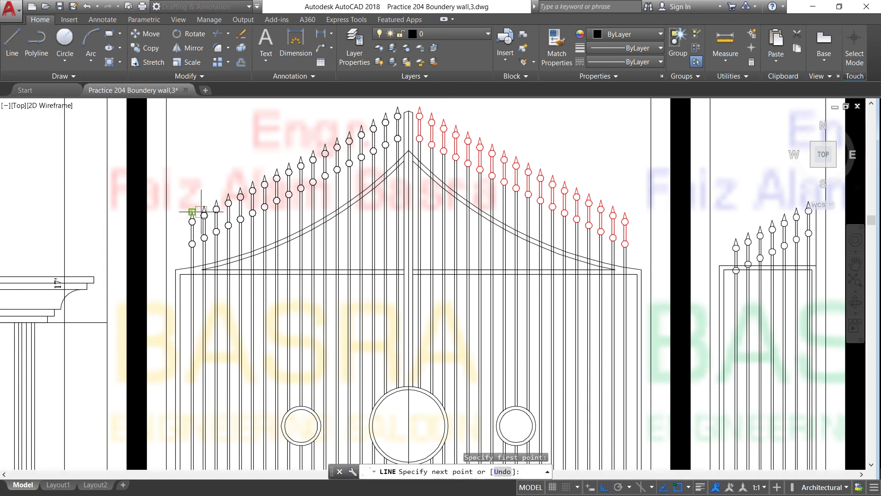
left_click(625, 204)
right_click(625, 206)
left_click(638, 212)
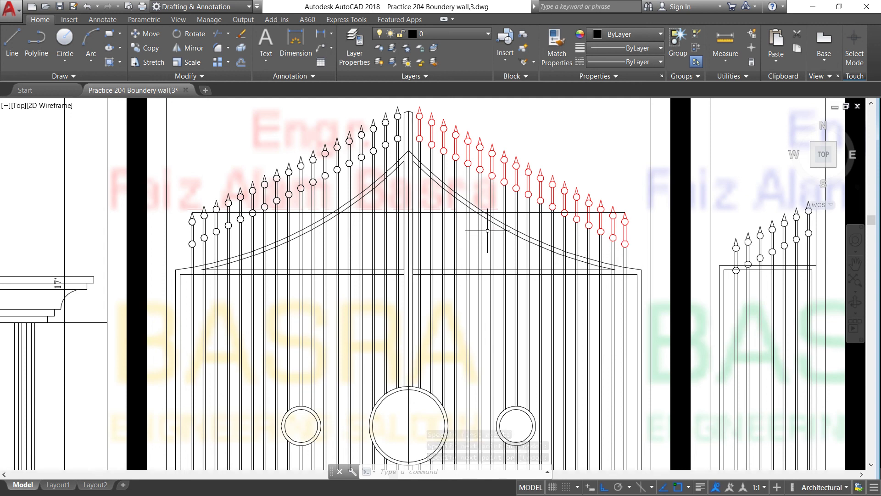
scroll(430, 237, "down", 4)
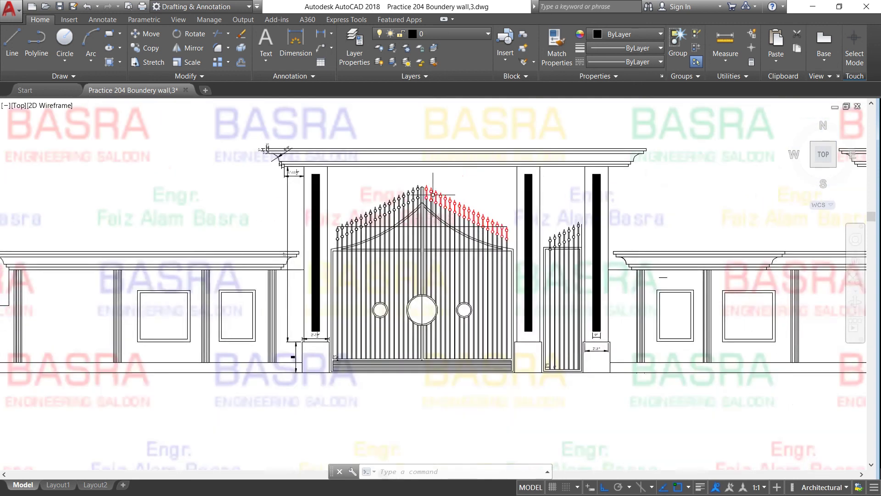
scroll(407, 172, "up", 2)
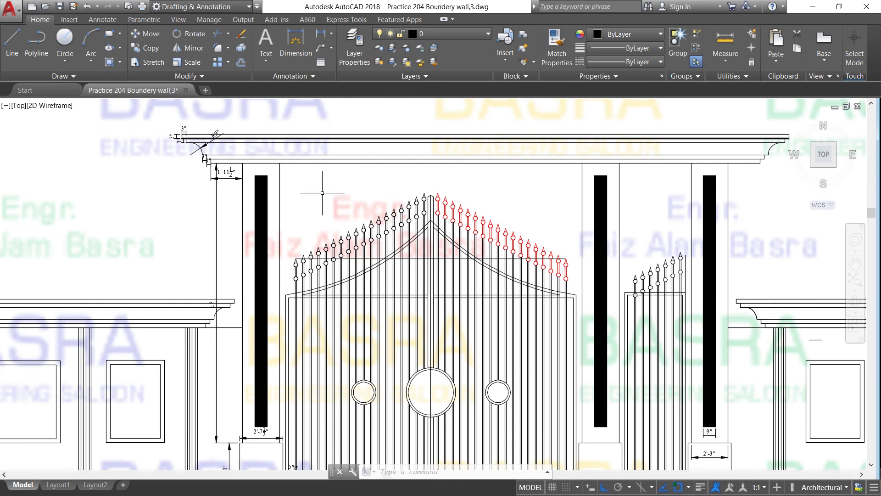
left_click(148, 62)
scroll(390, 196, "down", 2)
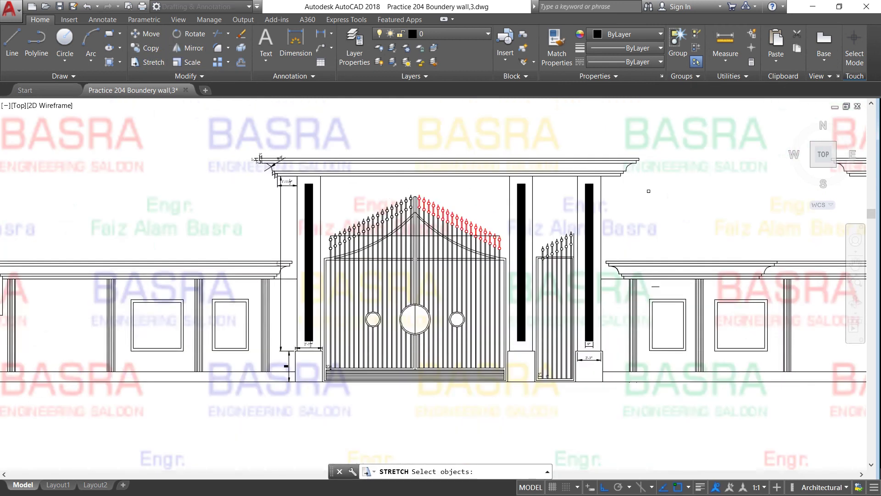
left_click(665, 191)
left_click(223, 130)
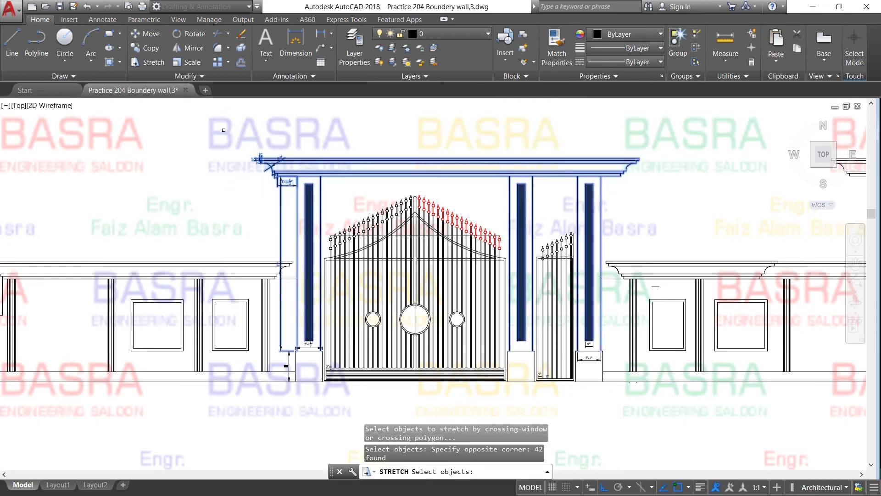
key("Return")
left_click(211, 124)
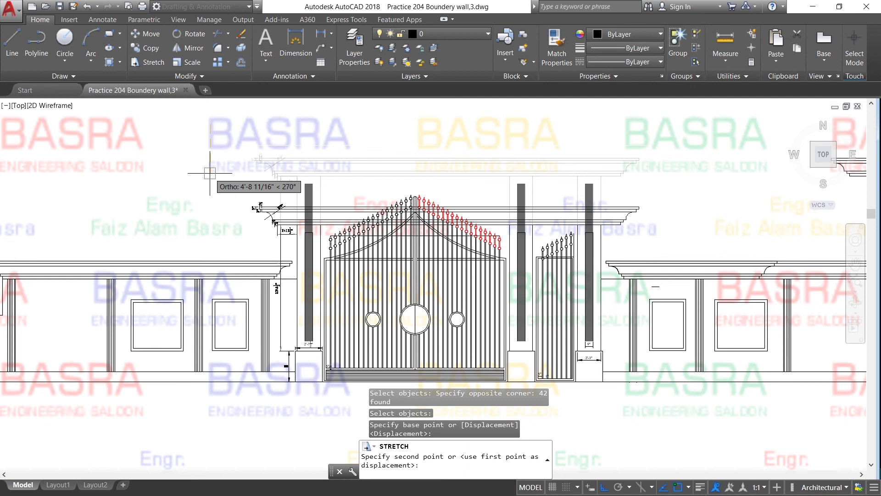
left_click(210, 174)
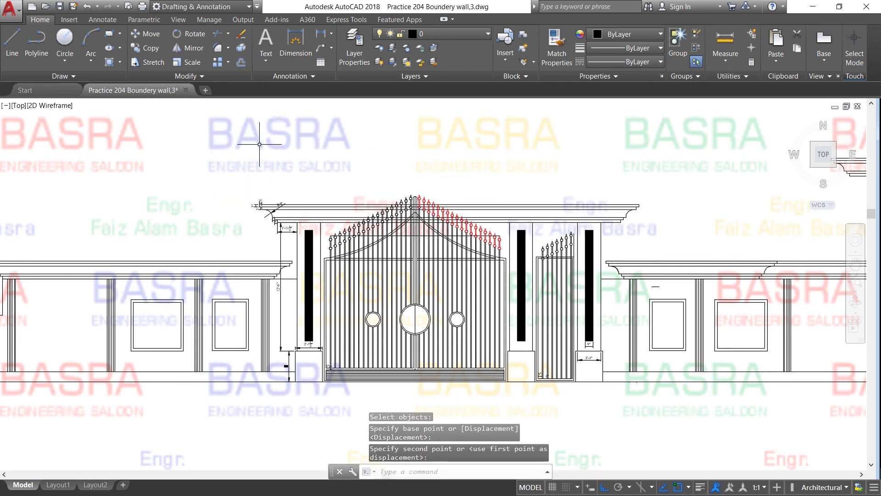
left_click(87, 7)
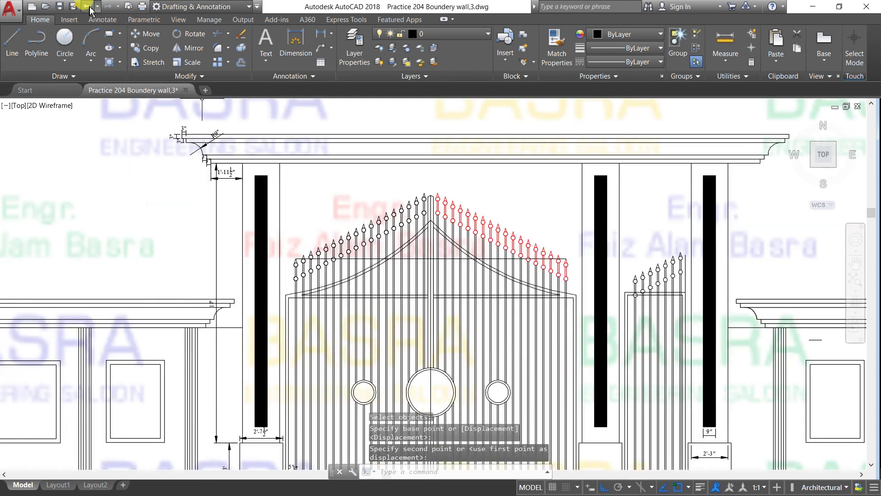
scroll(240, 197, "down", 4)
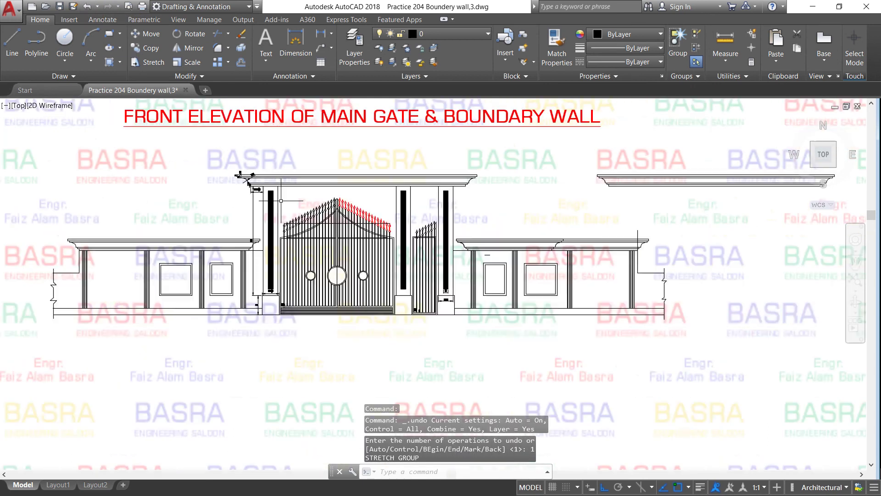
scroll(356, 221, "down", 2)
scroll(356, 221, "up", 2)
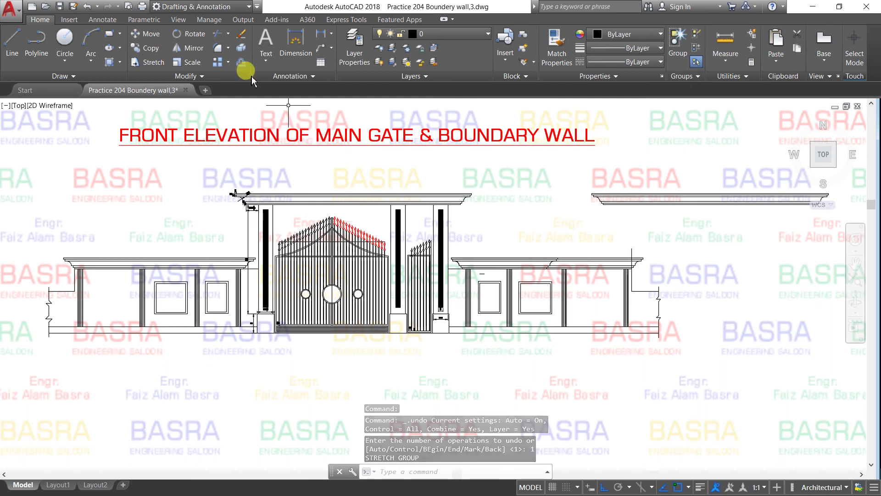
Erase the 16-object floating cornice copy above the right boundary wall with a crossing selection
left_click(241, 34)
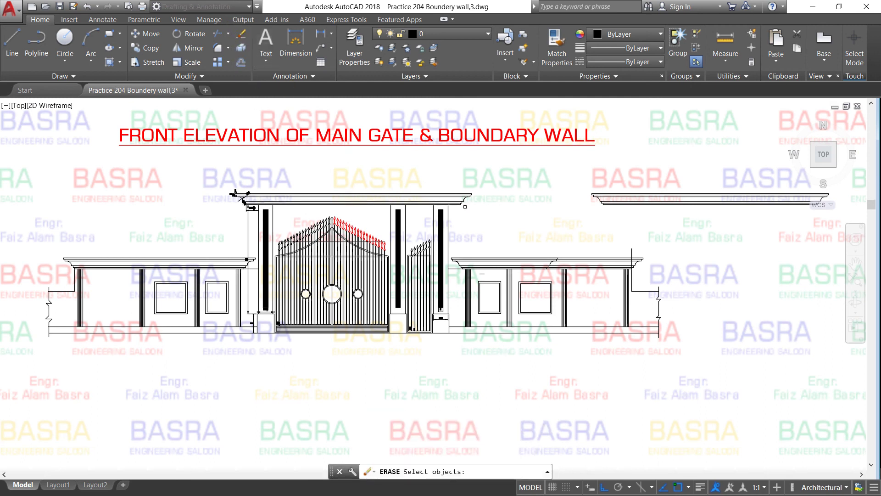
left_click(810, 214)
left_click(570, 180)
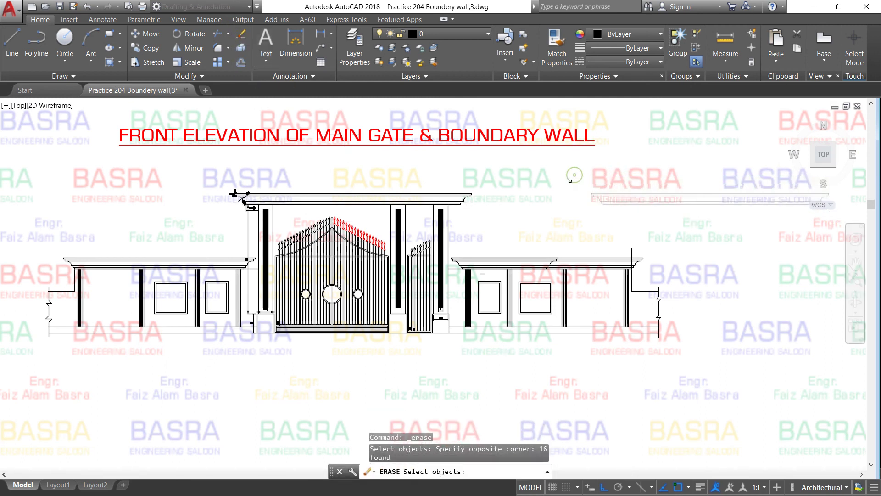
key("Return")
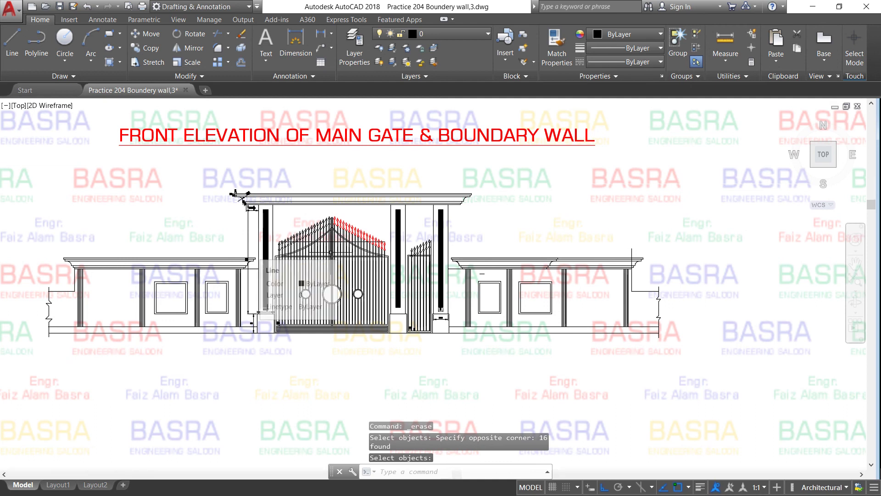
mouse_move(328, 262)
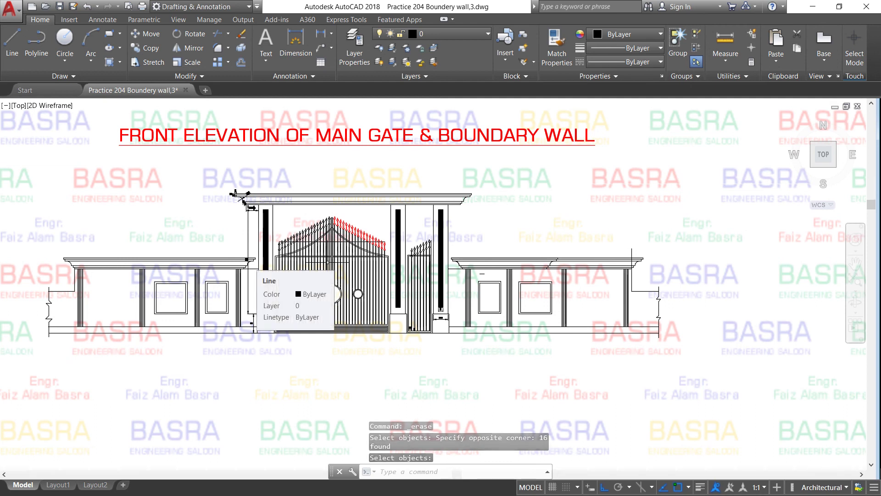
scroll(324, 274, "up", 2)
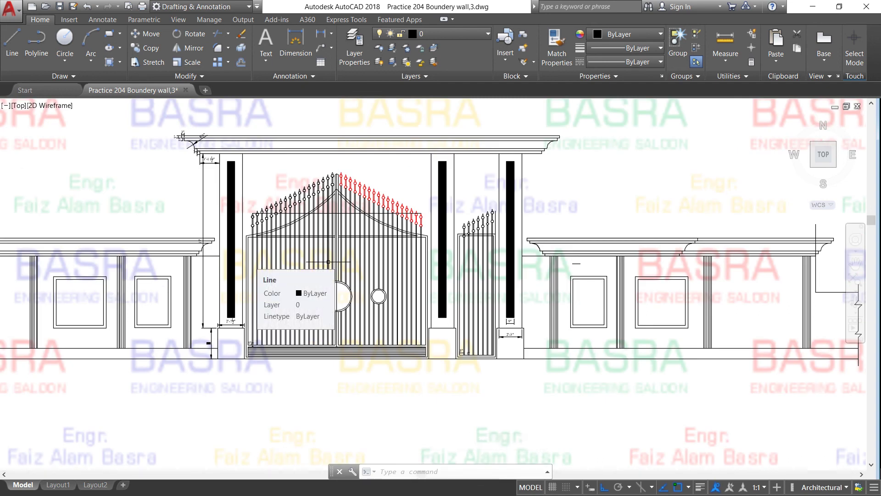
scroll(329, 262, "down", 2)
scroll(329, 224, "down", 3)
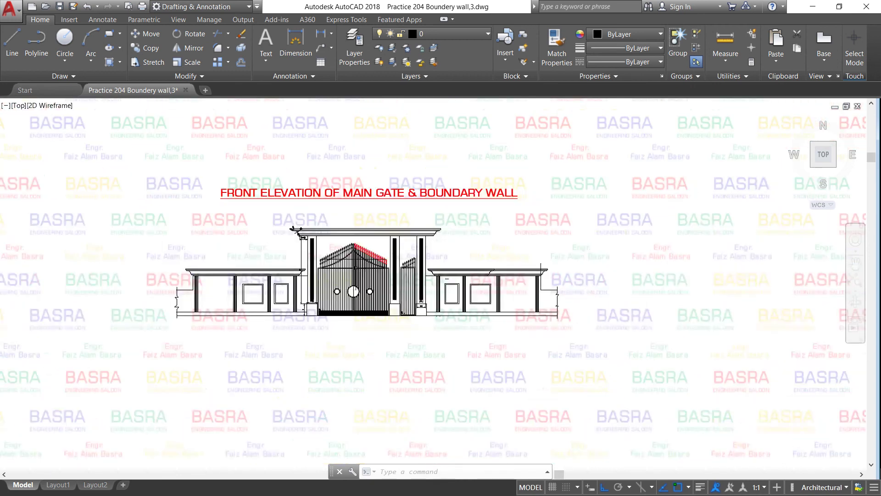
scroll(330, 224, "up", 2)
scroll(225, 249, "up", 2)
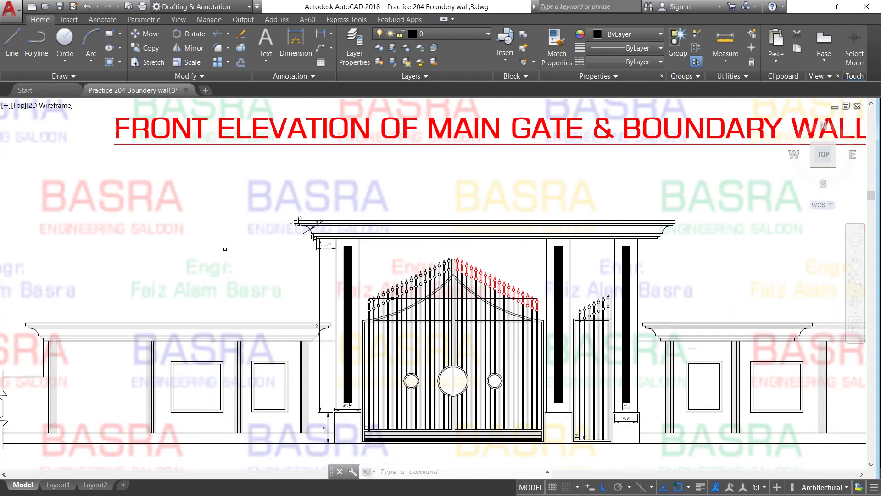
scroll(225, 248, "down", 2)
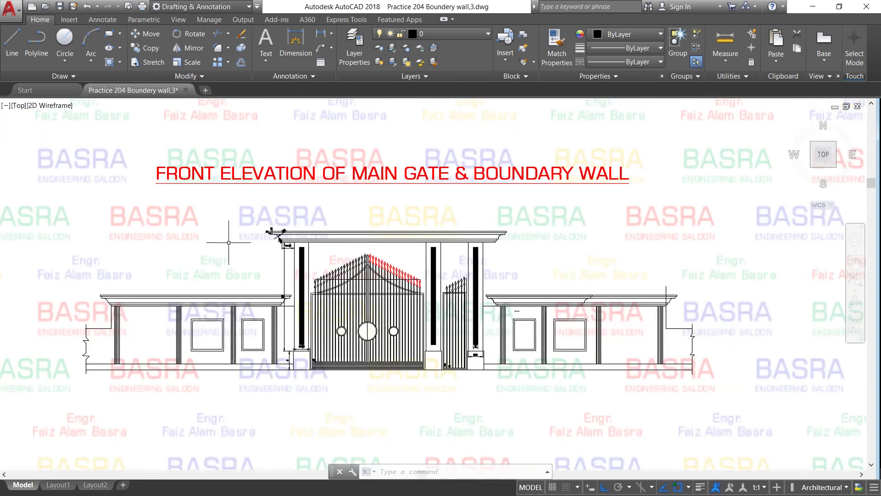